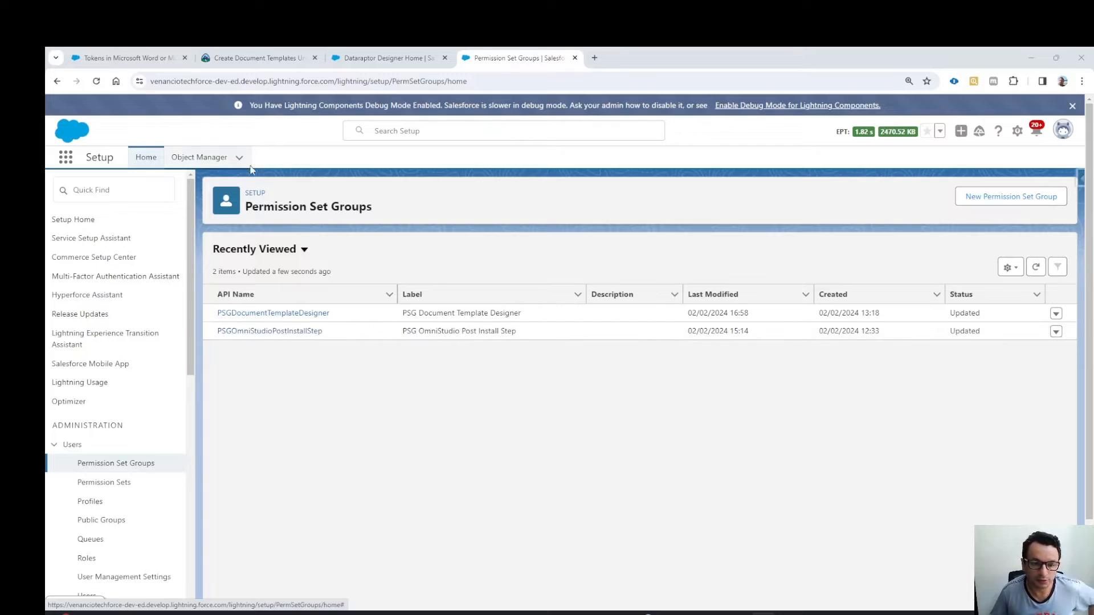
Step: Open the PSG Document Template Designer permission set group and view the permission sets it contains
click(311, 313)
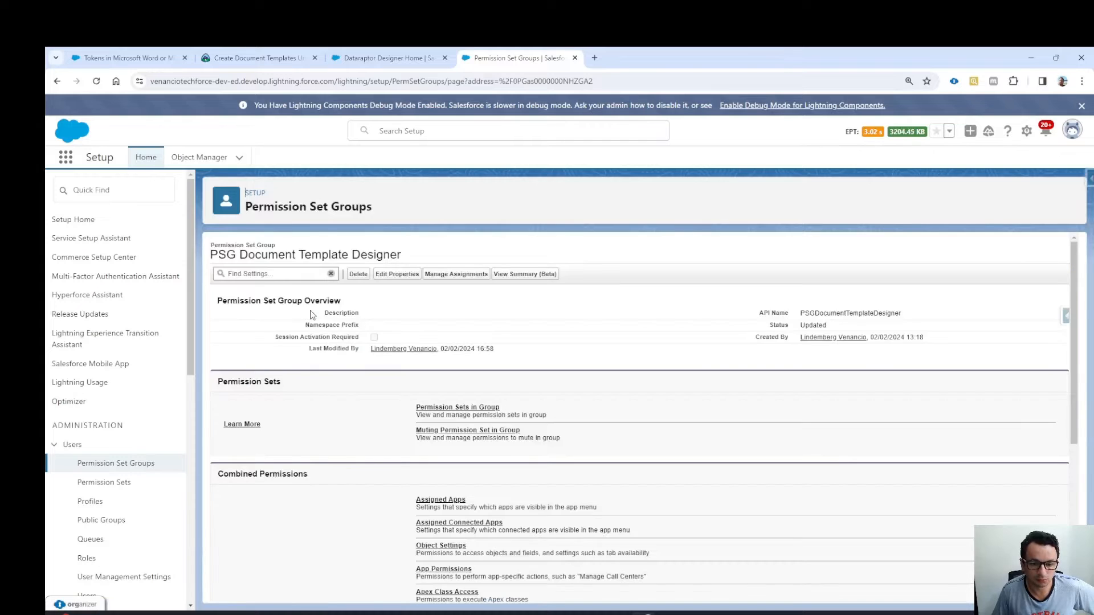
click(475, 409)
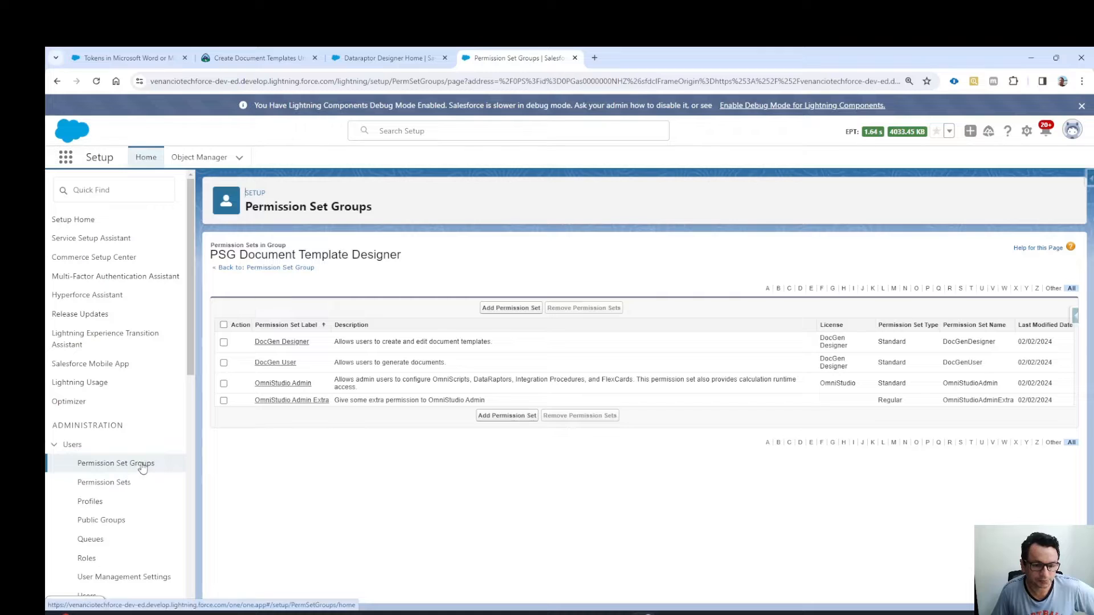
Step: Find the Users setup page by searching for "user" and open the record of the user with the Solution Manager profile
scroll(142, 465, down, 1)
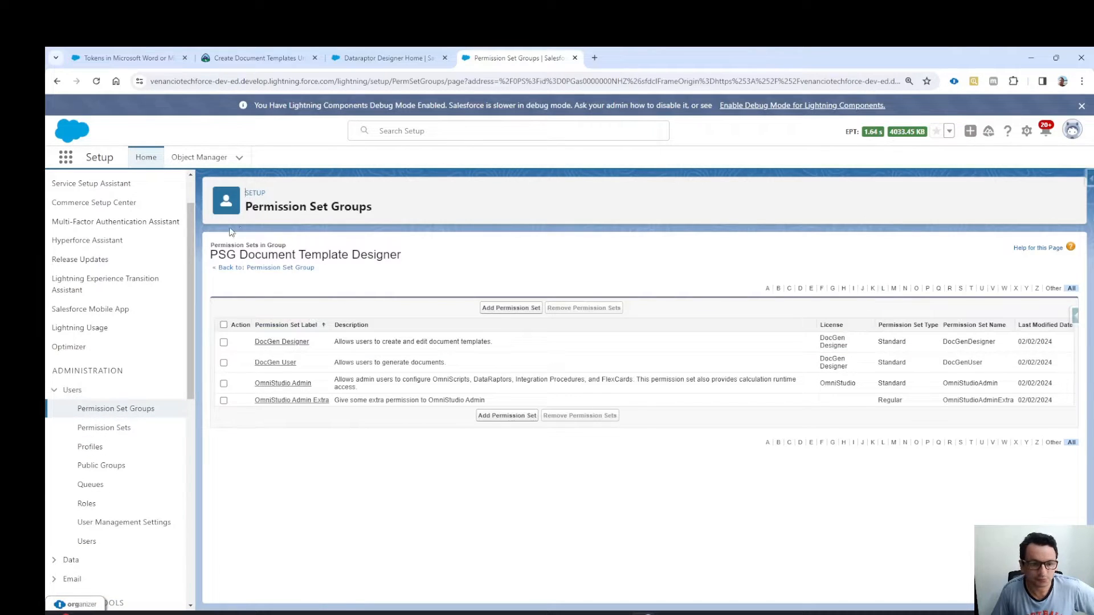
scroll(109, 190, up, 1)
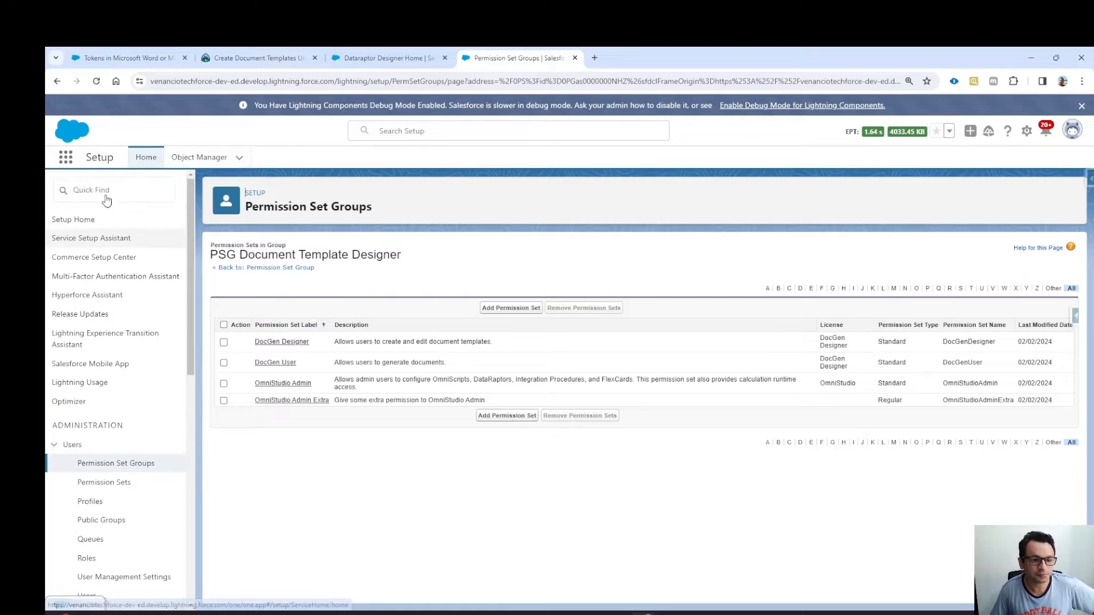
click(108, 190)
text(us)
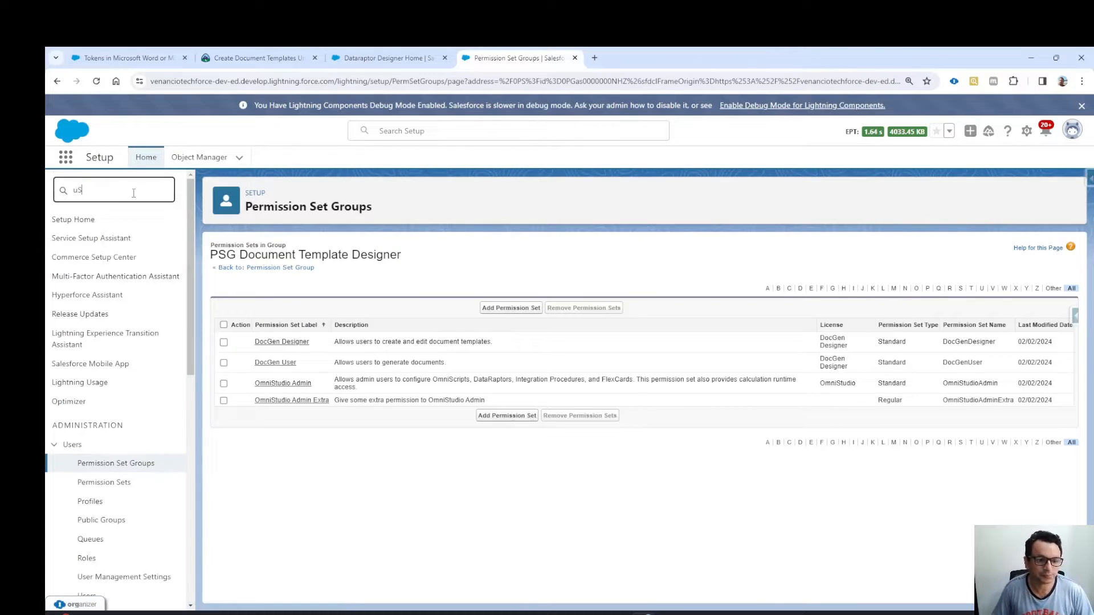
text(ER)
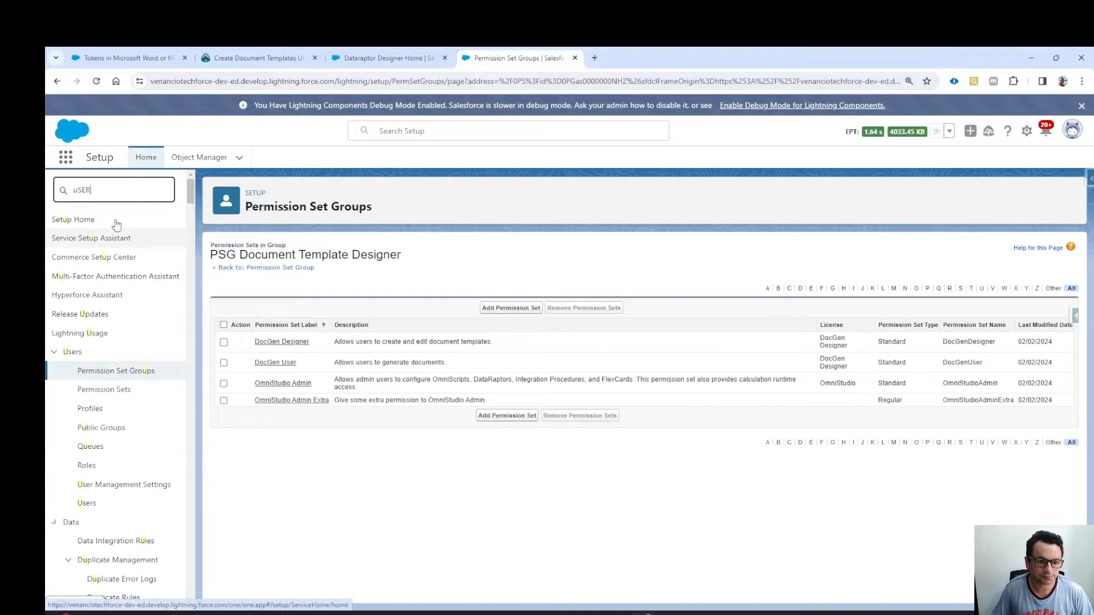
click(91, 376)
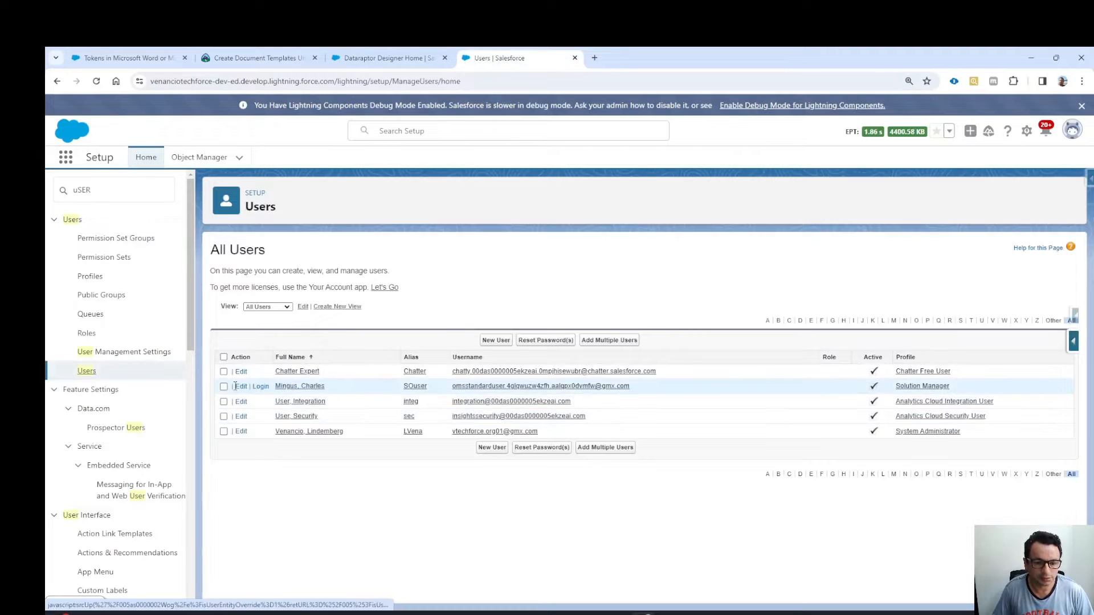
click(301, 387)
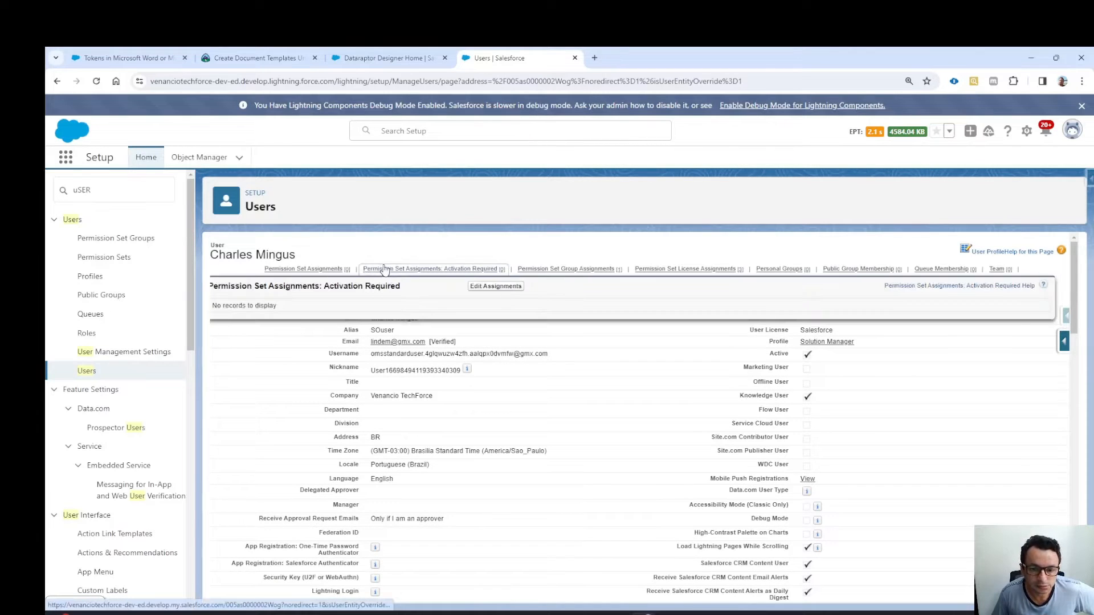
Step: Review the permission set group assignments on the user's record
mouse_move(567, 267)
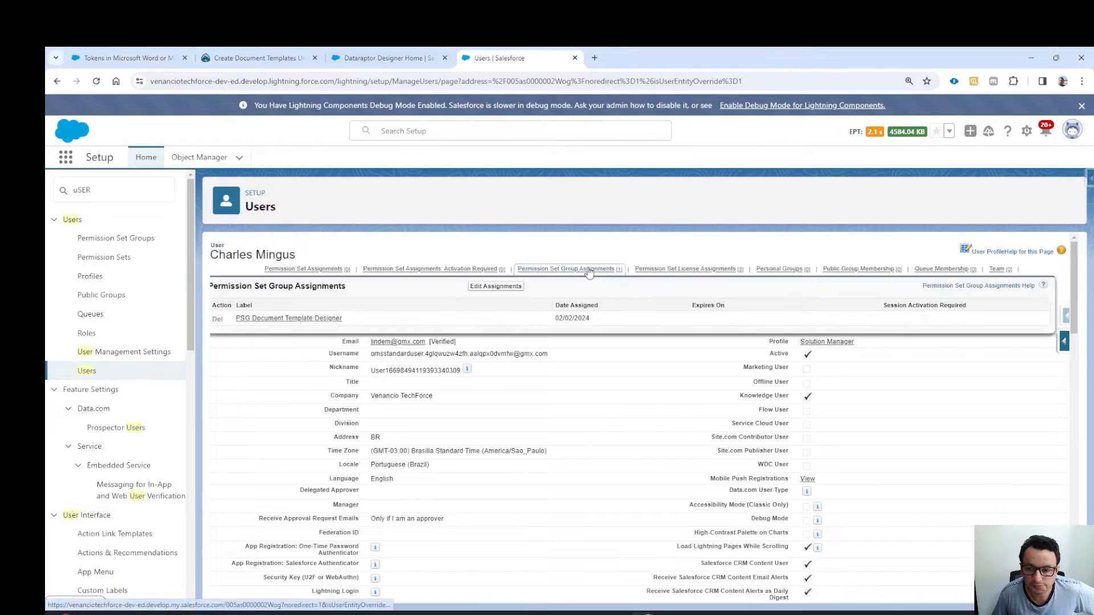
click(588, 271)
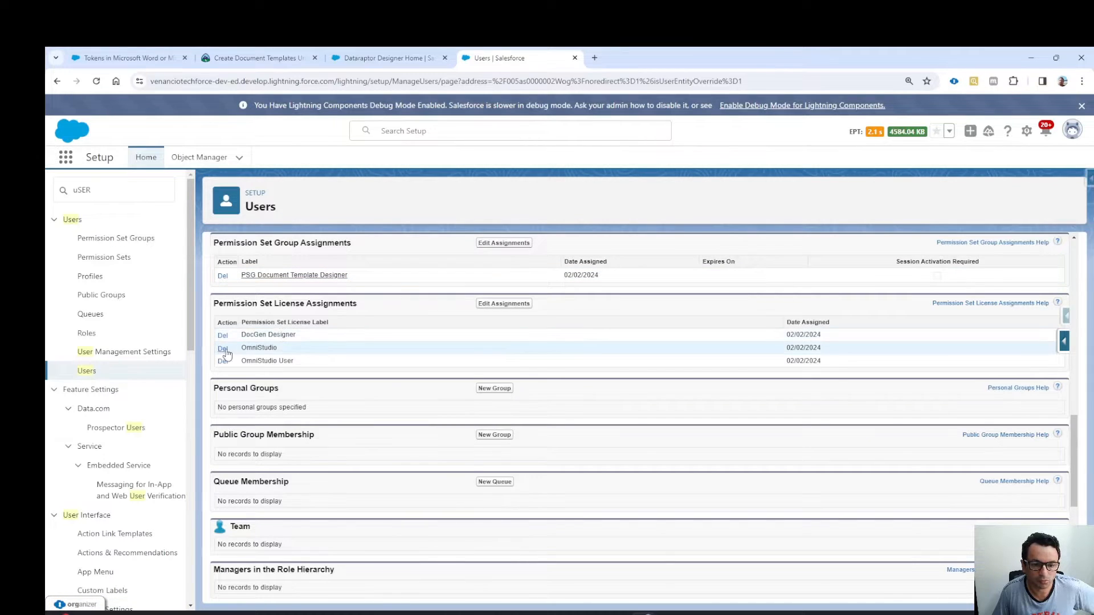
scroll(493, 319, down, 3)
scroll(692, 334, up, 4)
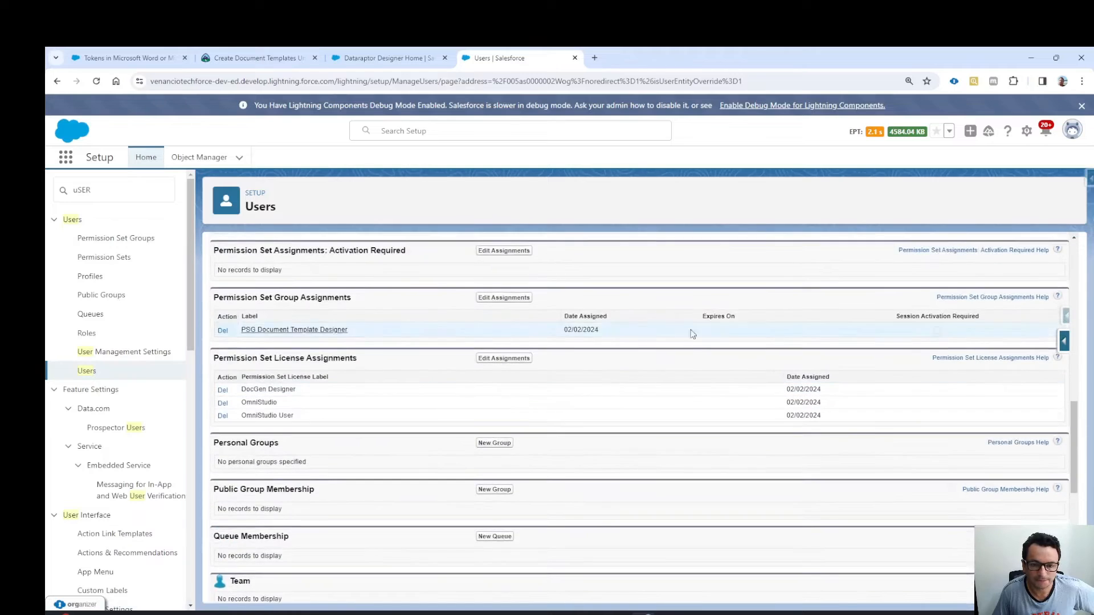
scroll(691, 334, up, 10)
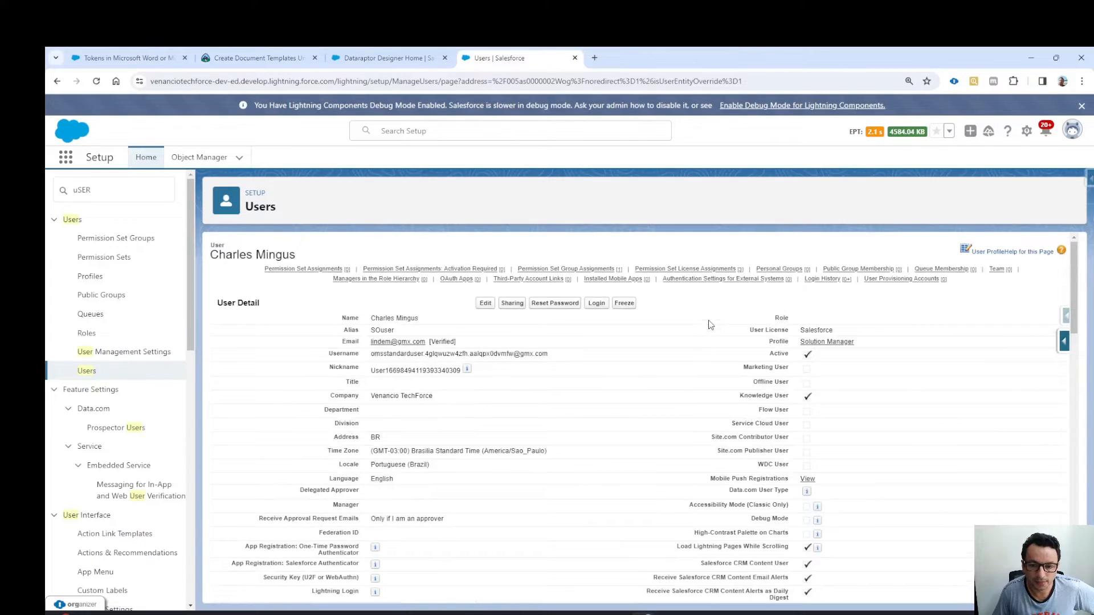
Step: Check the user's permission set license assignments, going through the DocGen Designer, OmniStudio and OmniStudio User entries
click(708, 270)
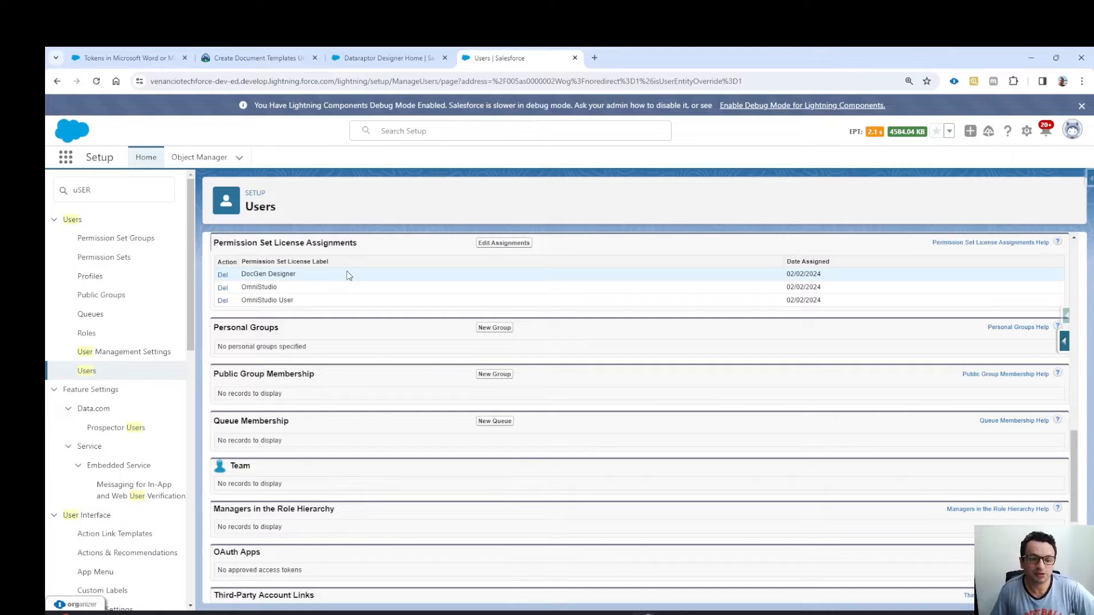
drag(349, 275, 233, 289)
drag(316, 302, 239, 302)
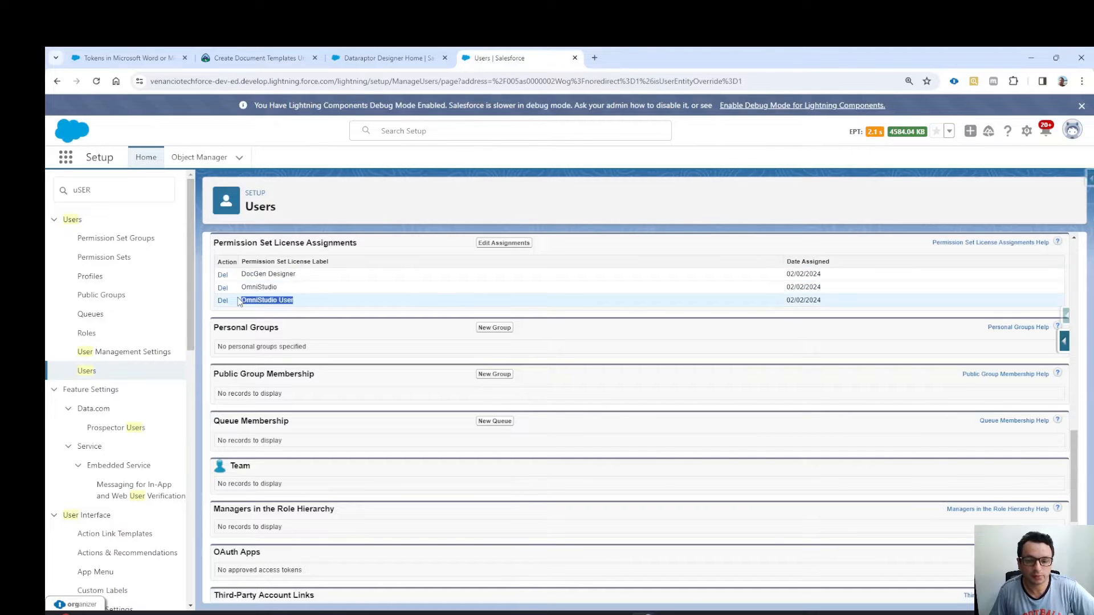
Step: Compare the user's direct permission set assignments with the group and license assignments on the record
scroll(446, 312, up, 2)
scroll(447, 312, up, 1)
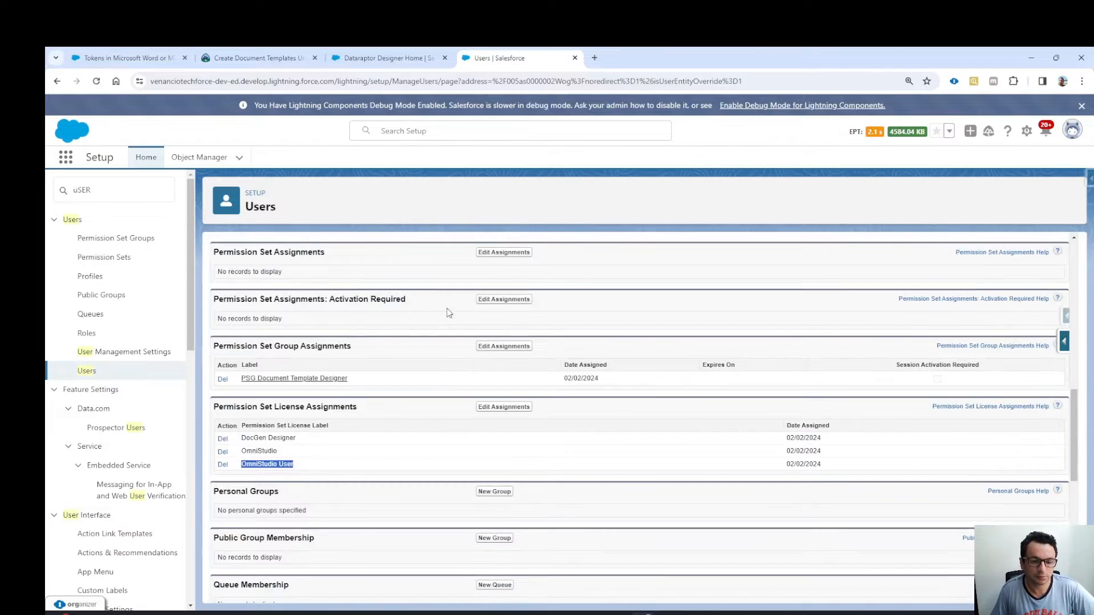
scroll(447, 312, up, 2)
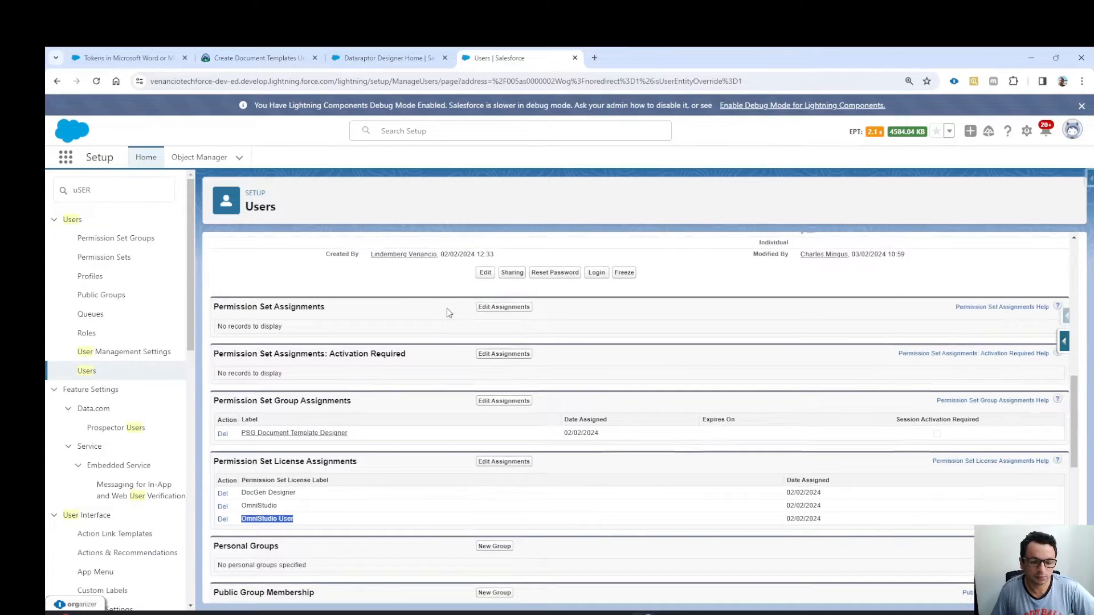
scroll(890, 310, up, 10)
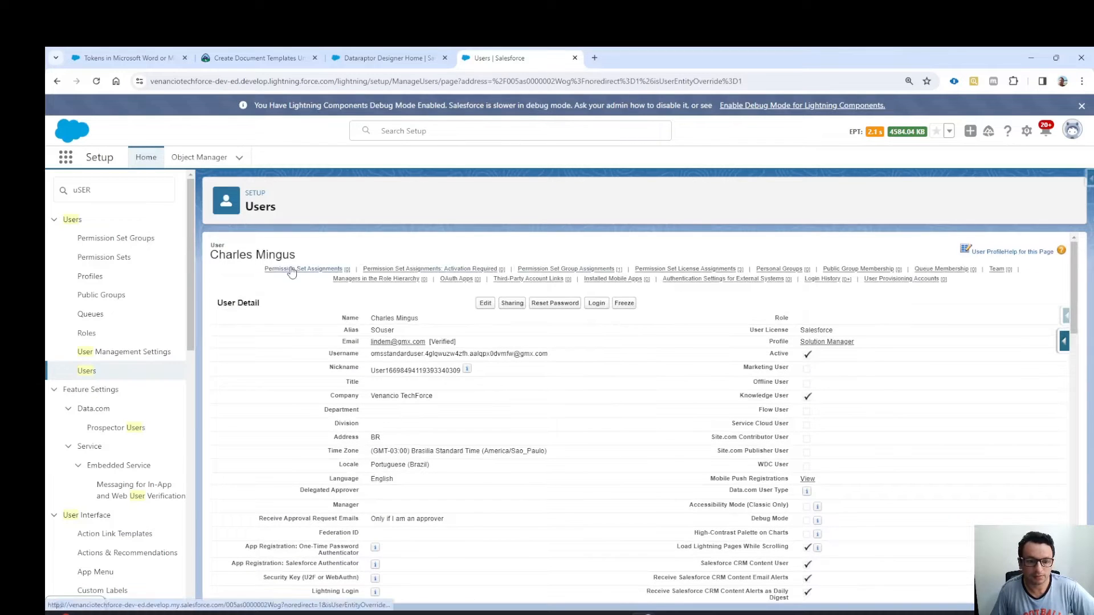
mouse_move(292, 271)
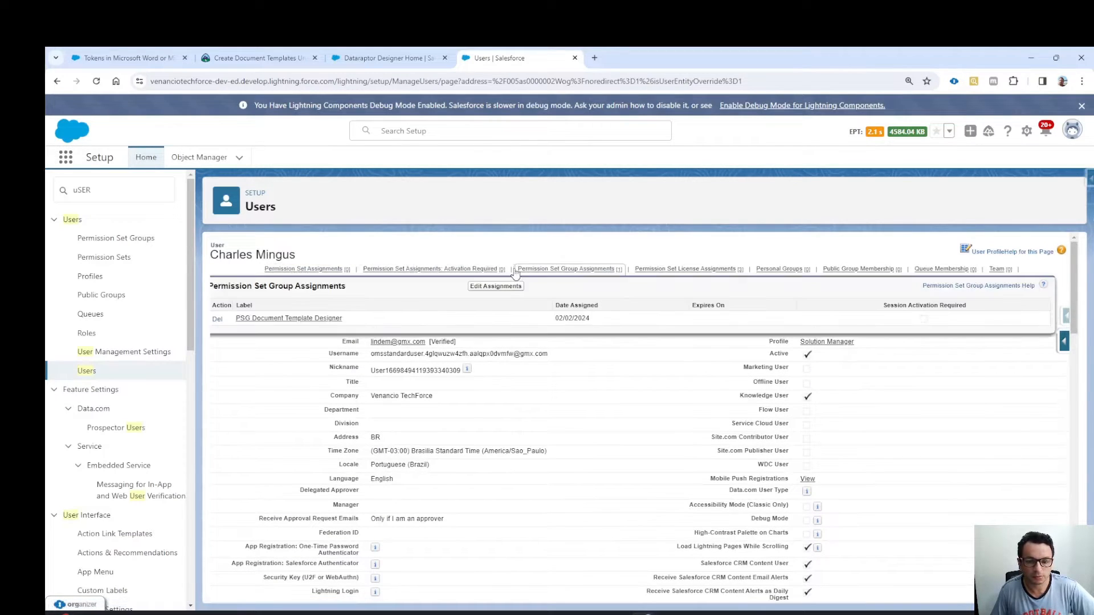
scroll(647, 327, down, 3)
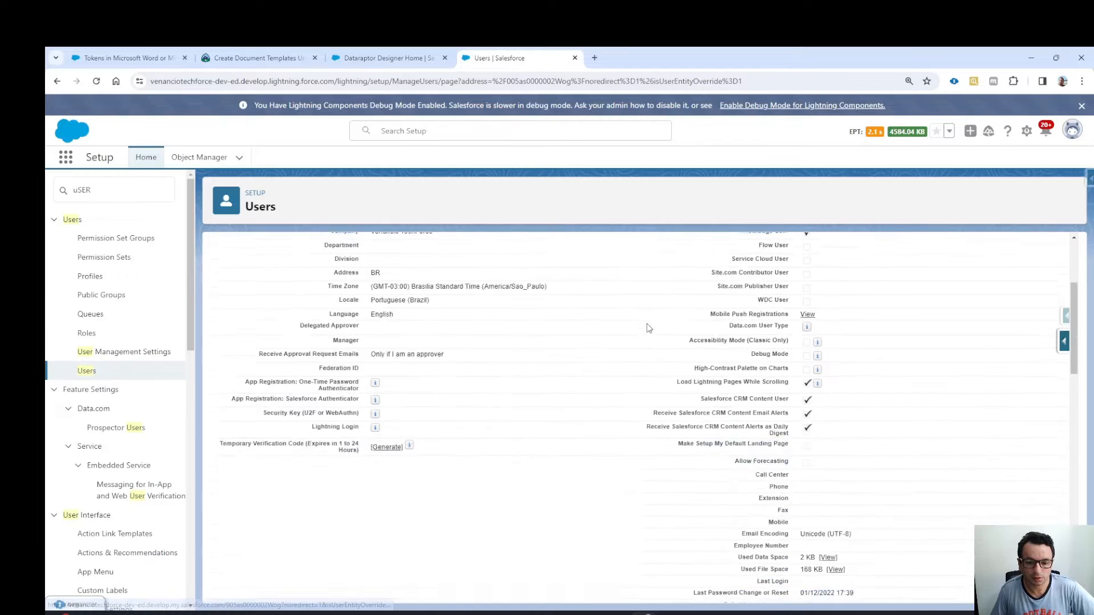
scroll(648, 328, up, 3)
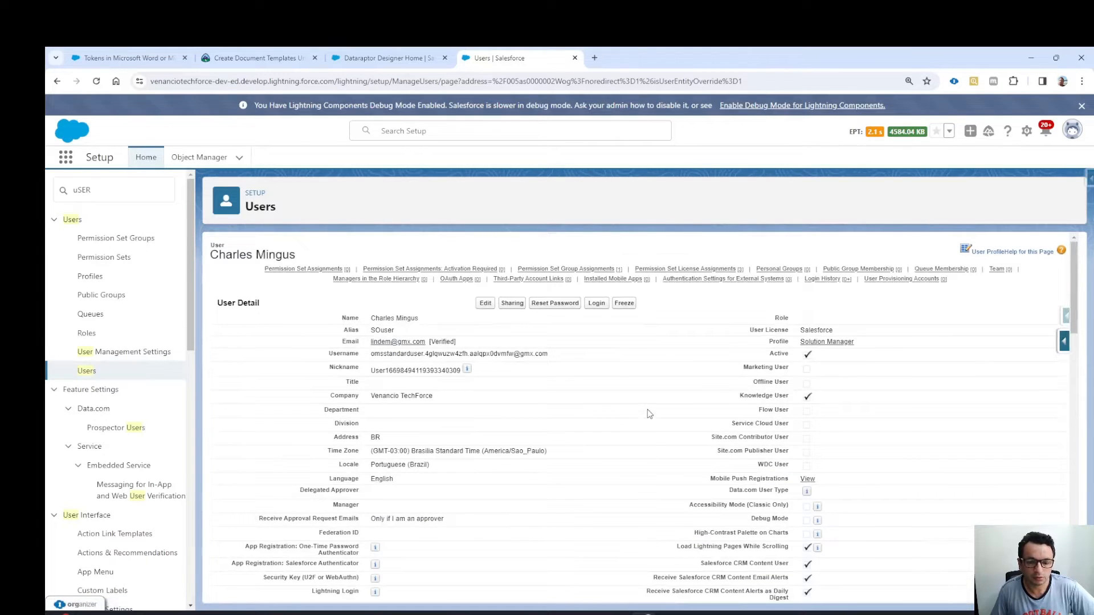
scroll(649, 414, down, 6)
scroll(650, 414, down, 4)
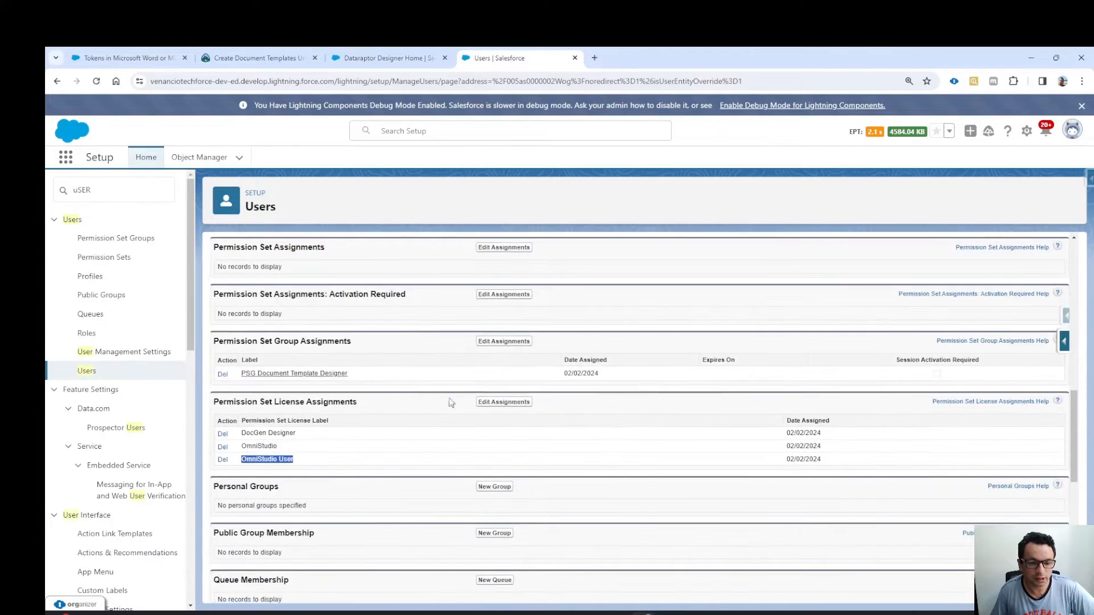
Step: Open the user's assigned PSG Document Template Designer group, list its permission sets and open OmniStudio Admin Extra
click(299, 374)
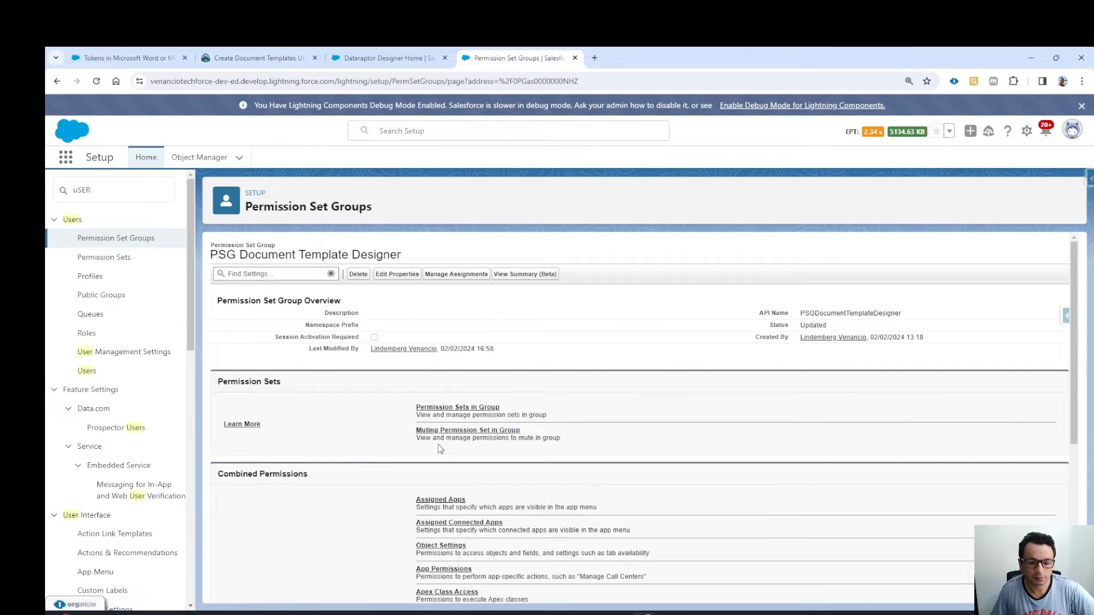
click(441, 409)
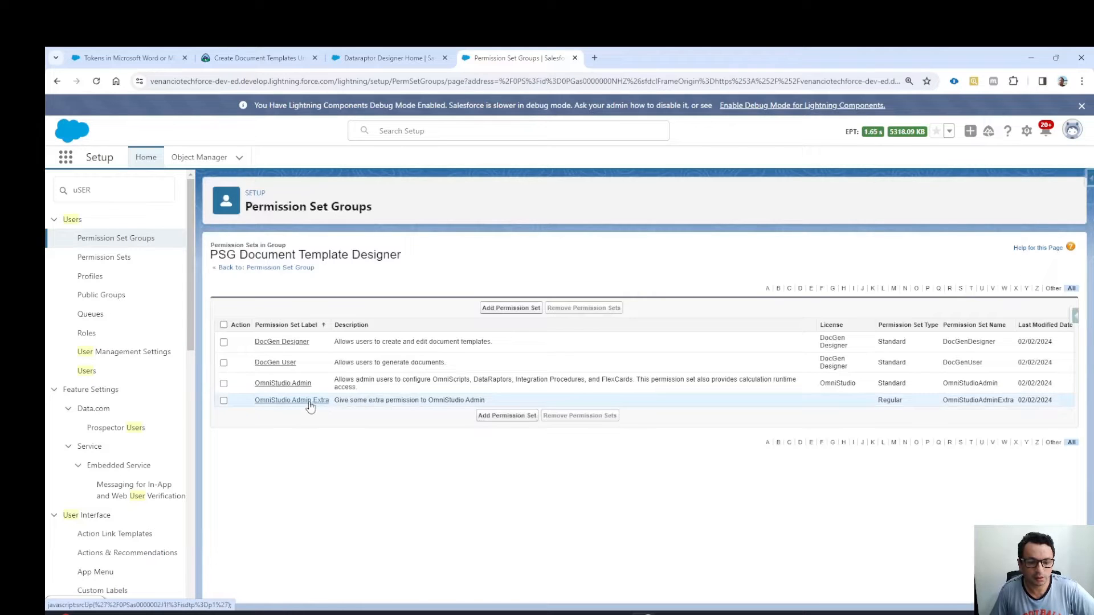
click(314, 401)
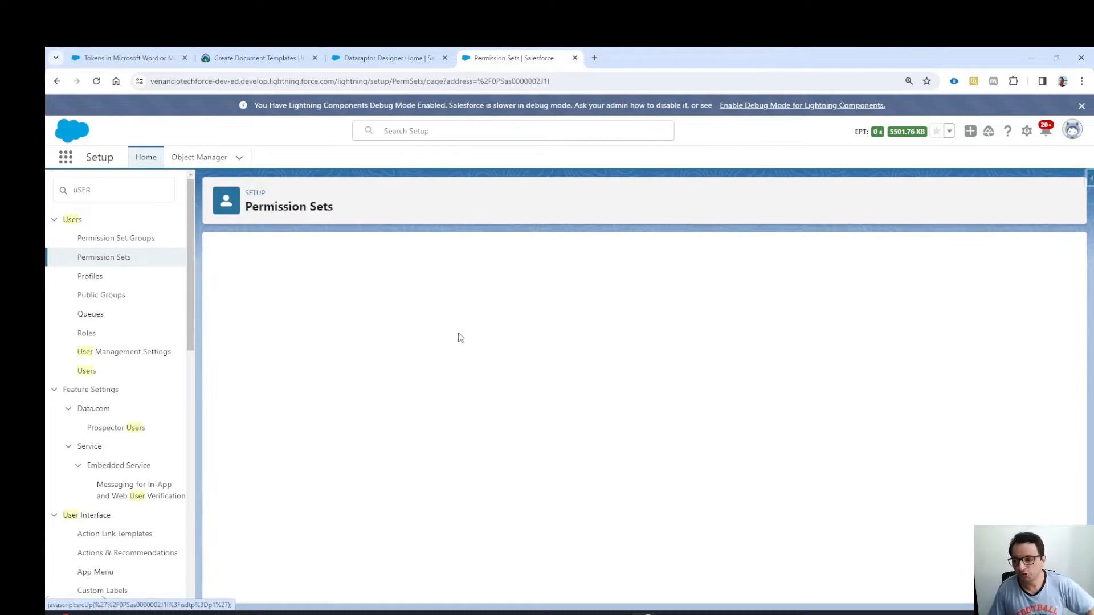
Step: Open the permission set's Object Settings and go to the Omni Data Transformations object
scroll(467, 331, down, 1)
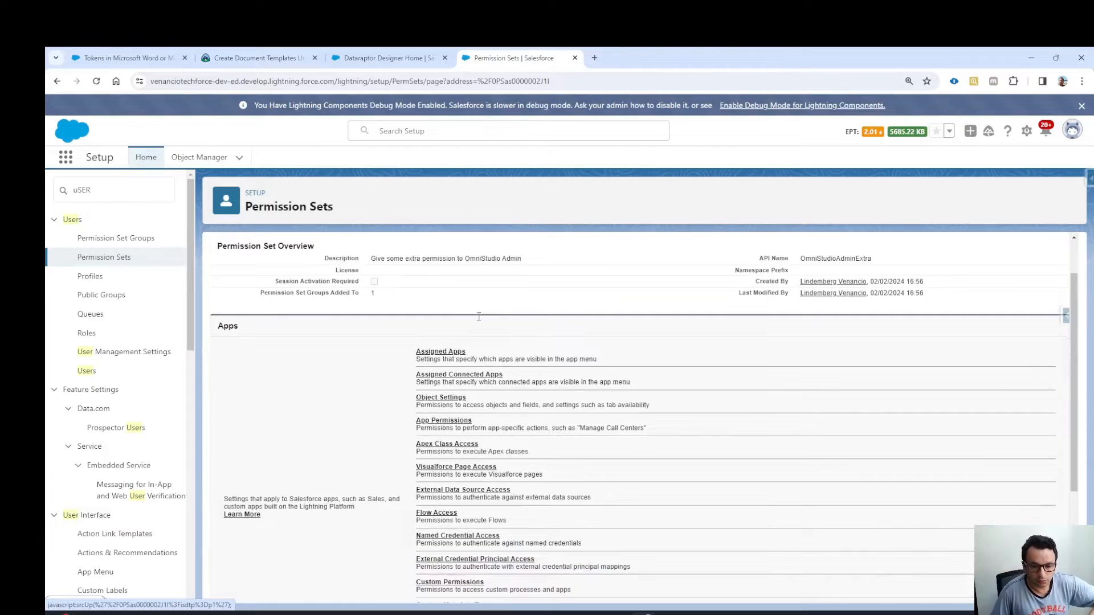
scroll(478, 317, up, 1)
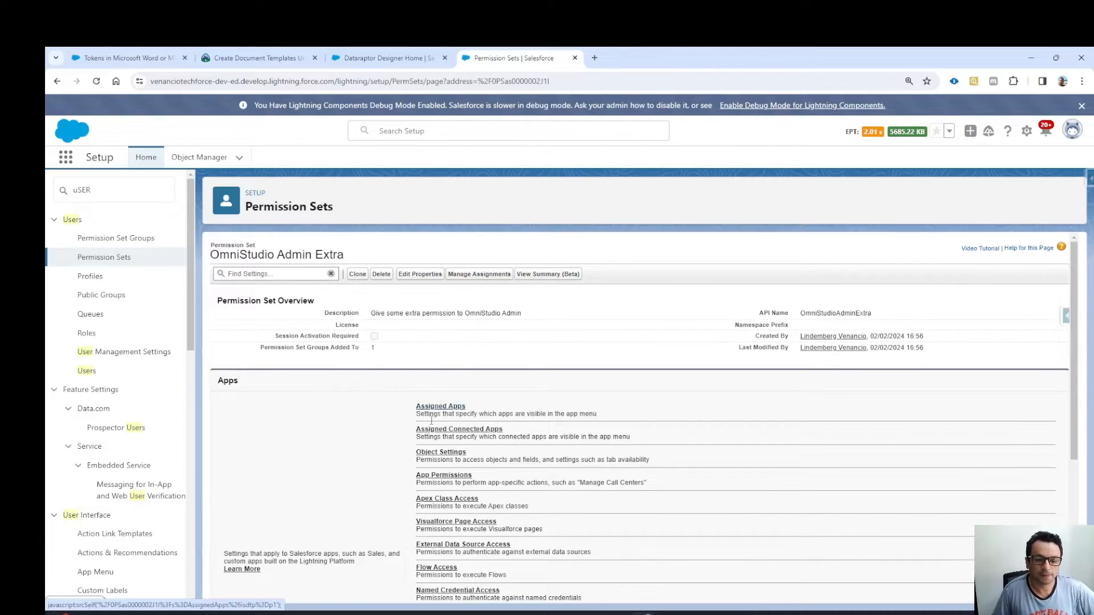
click(434, 454)
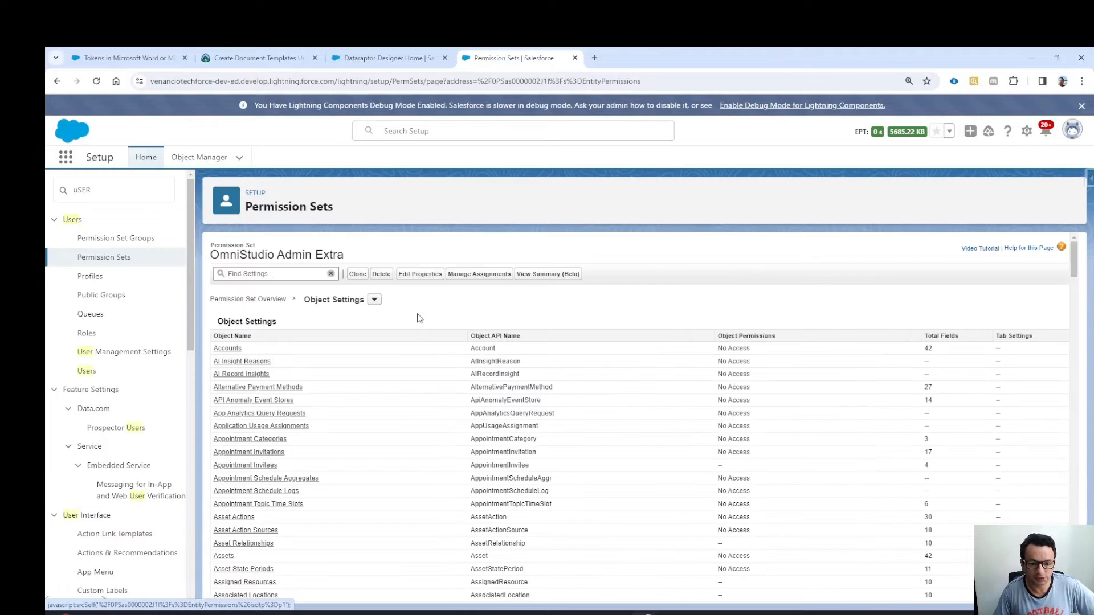
scroll(915, 453, down, 3)
scroll(915, 454, down, 12)
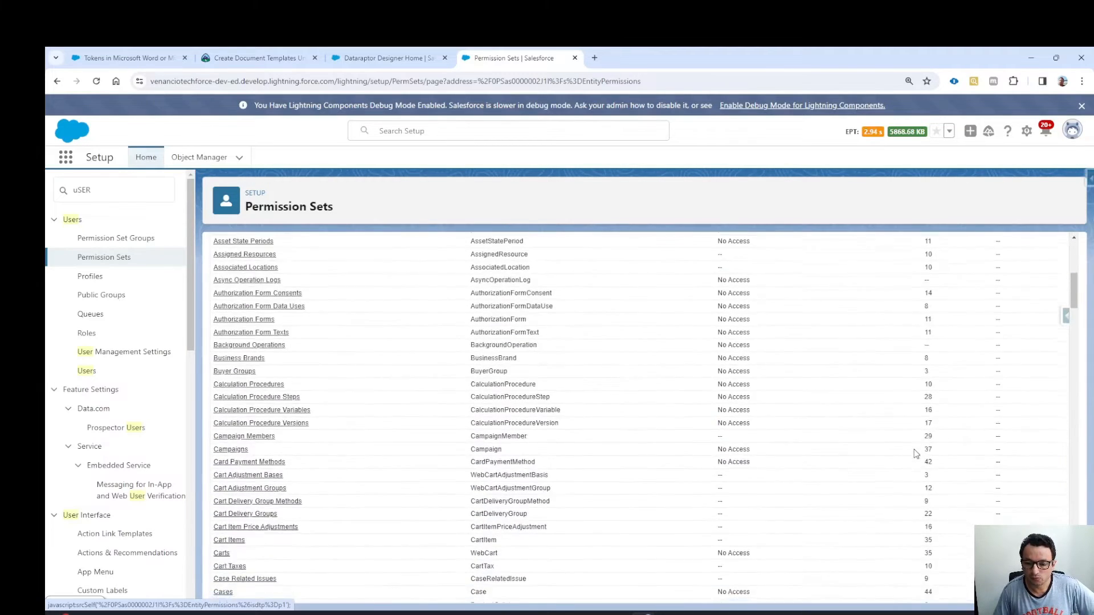
scroll(915, 453, down, 12)
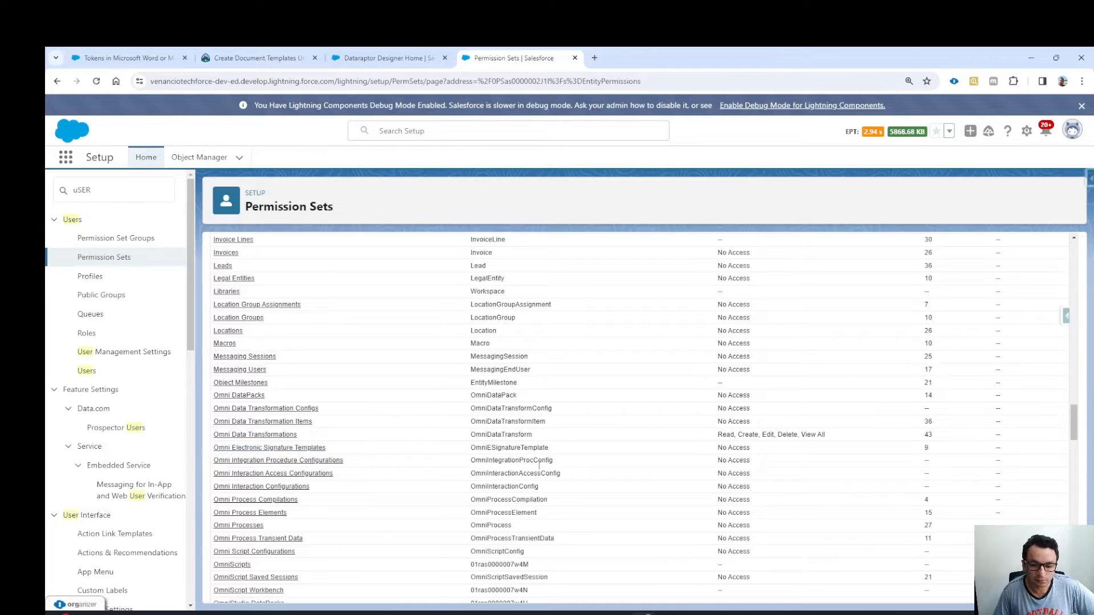
scroll(614, 479, down, 6)
scroll(613, 479, down, 10)
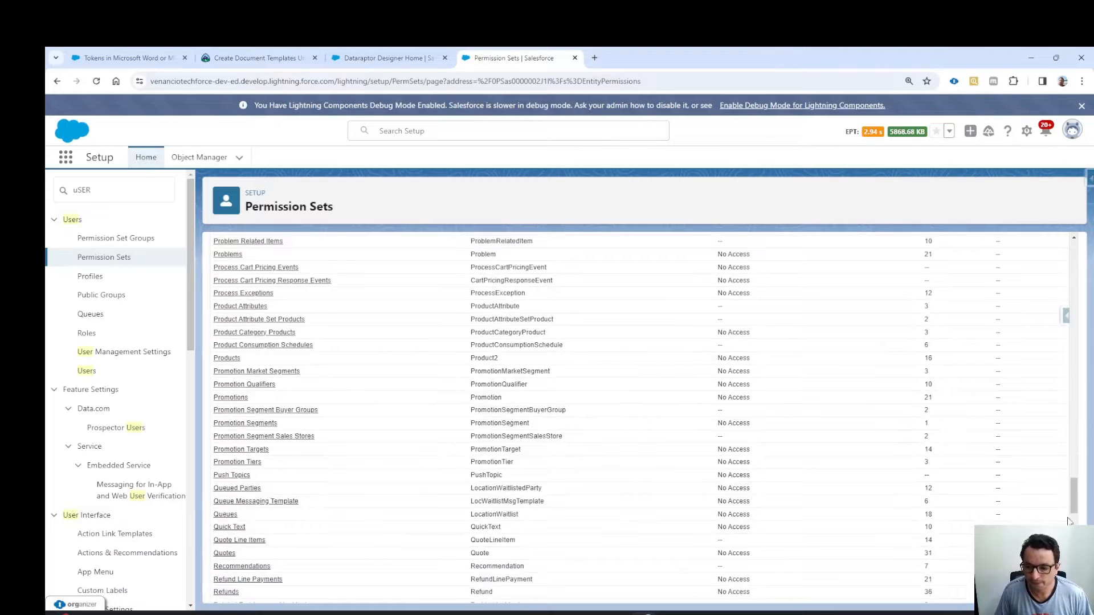
drag(1074, 502, 1084, 433)
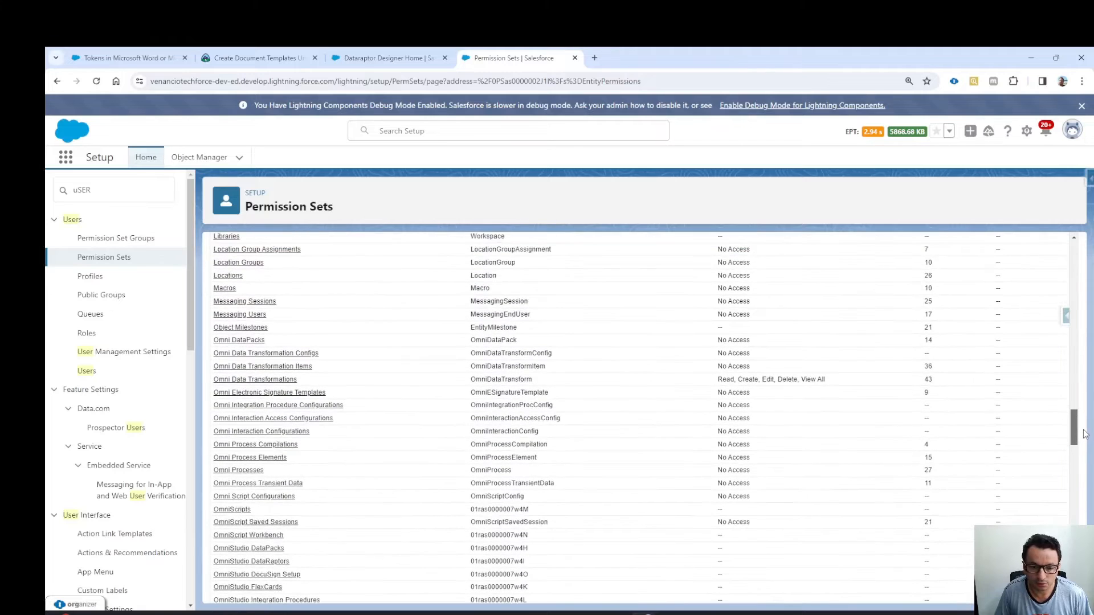
click(258, 379)
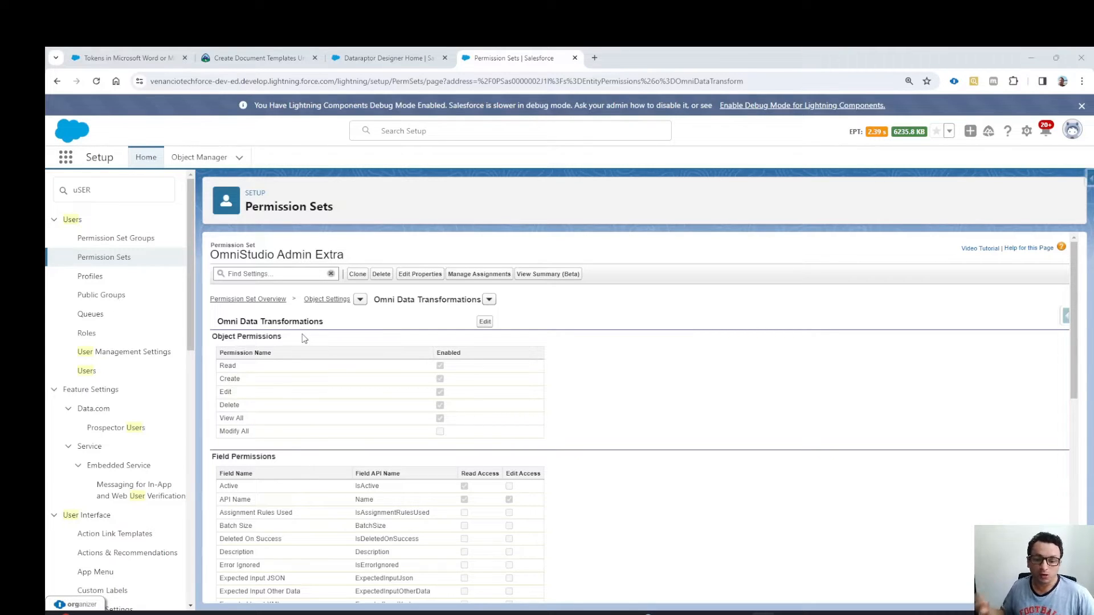
Step: Examine the object permissions and field permissions for Omni Data Transformations
scroll(301, 340, down, 1)
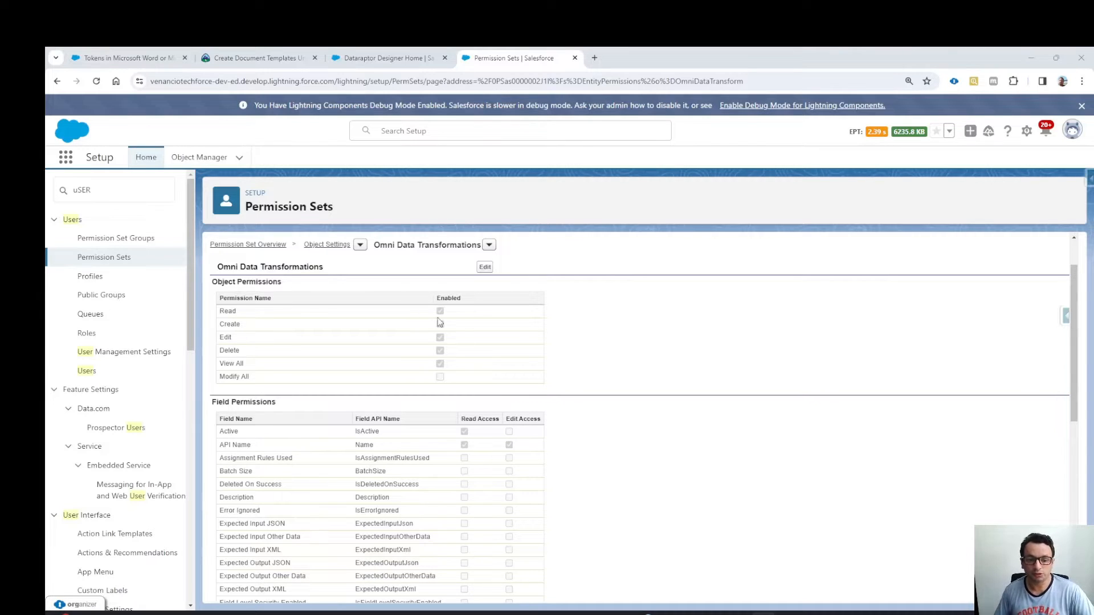
scroll(600, 384, up, 1)
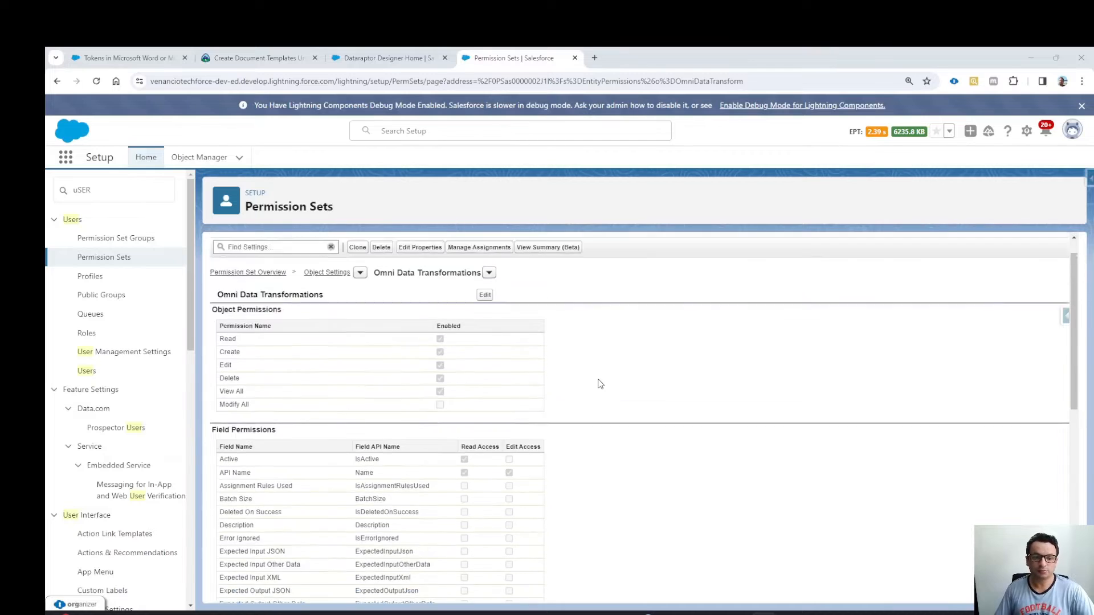
scroll(600, 384, down, 1)
scroll(600, 384, up, 1)
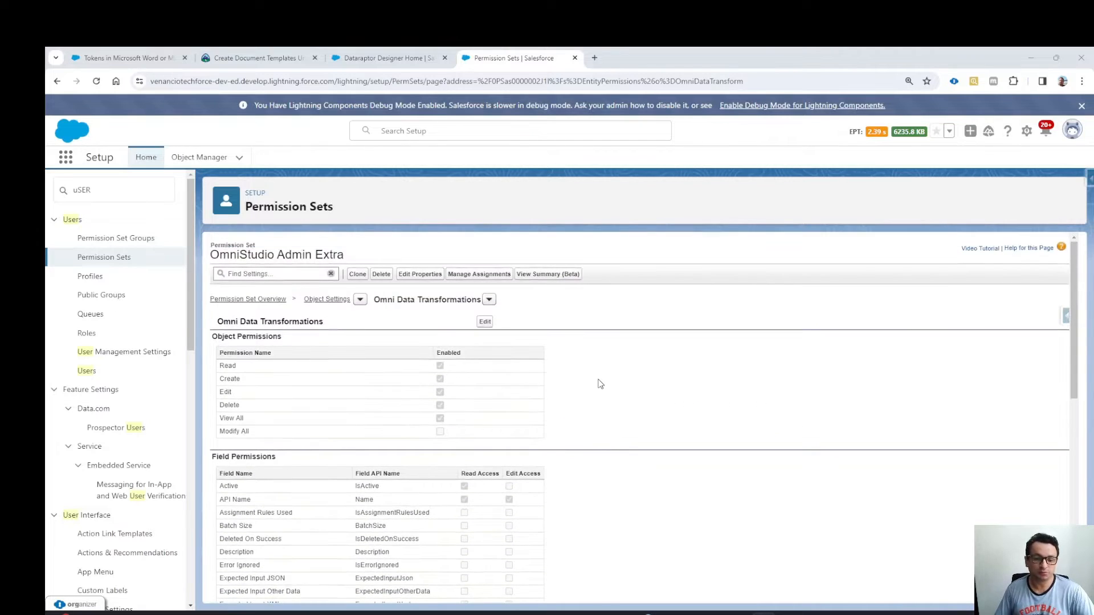
Step: Finish checking the Omni Data Transformations permissions and switch the org to Salesforce Classic
scroll(601, 384, down, 3)
scroll(600, 384, up, 3)
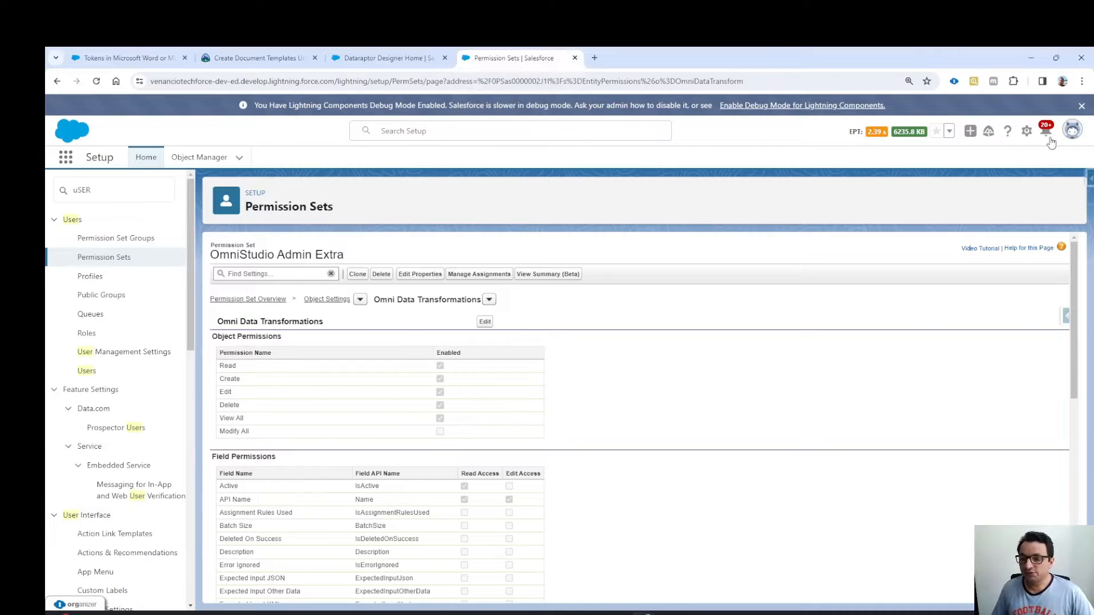
click(1072, 132)
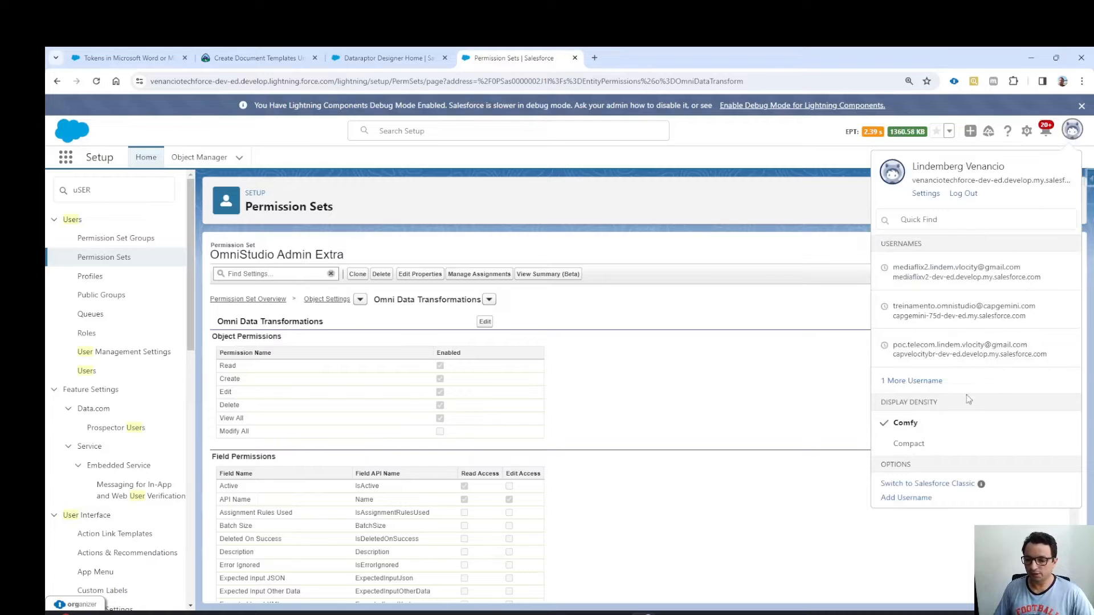
click(923, 485)
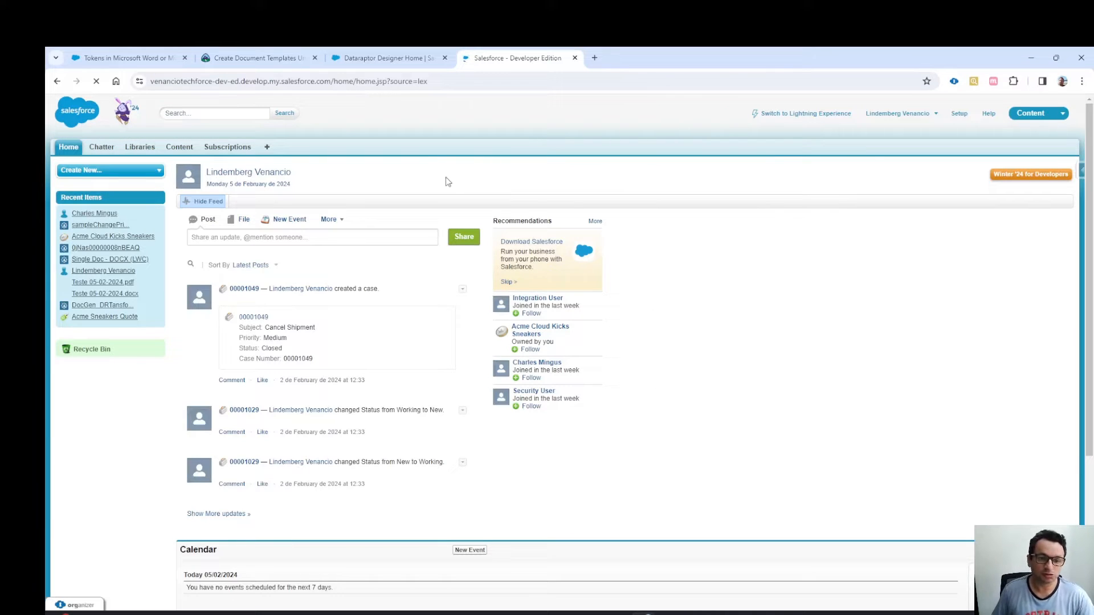
Step: Go to Libraries from the full list of tabs and open the Docgen Document Template Library for management
click(266, 148)
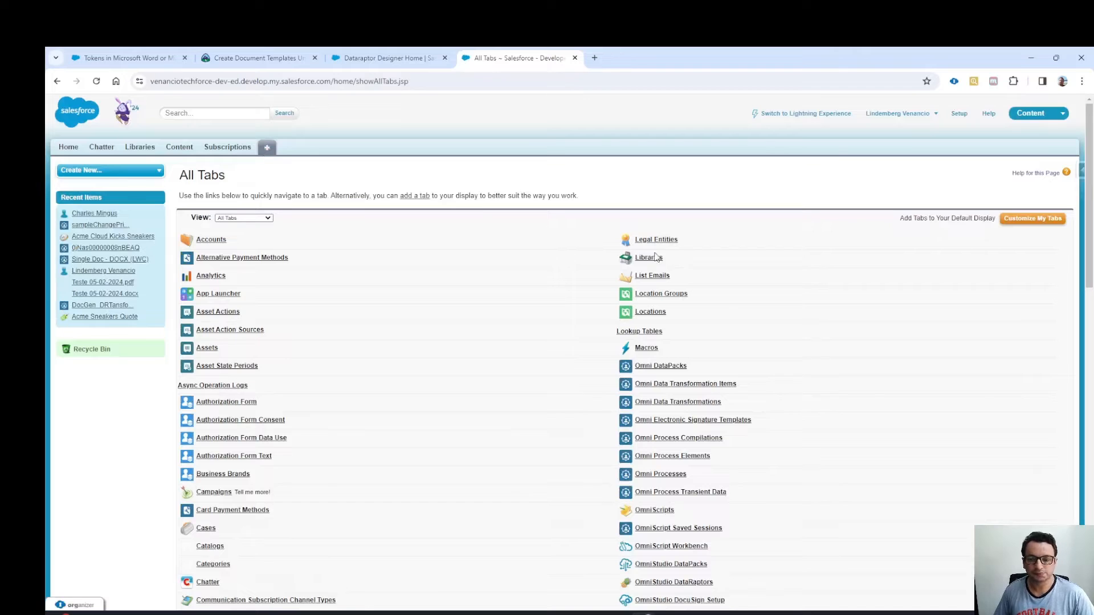
click(651, 261)
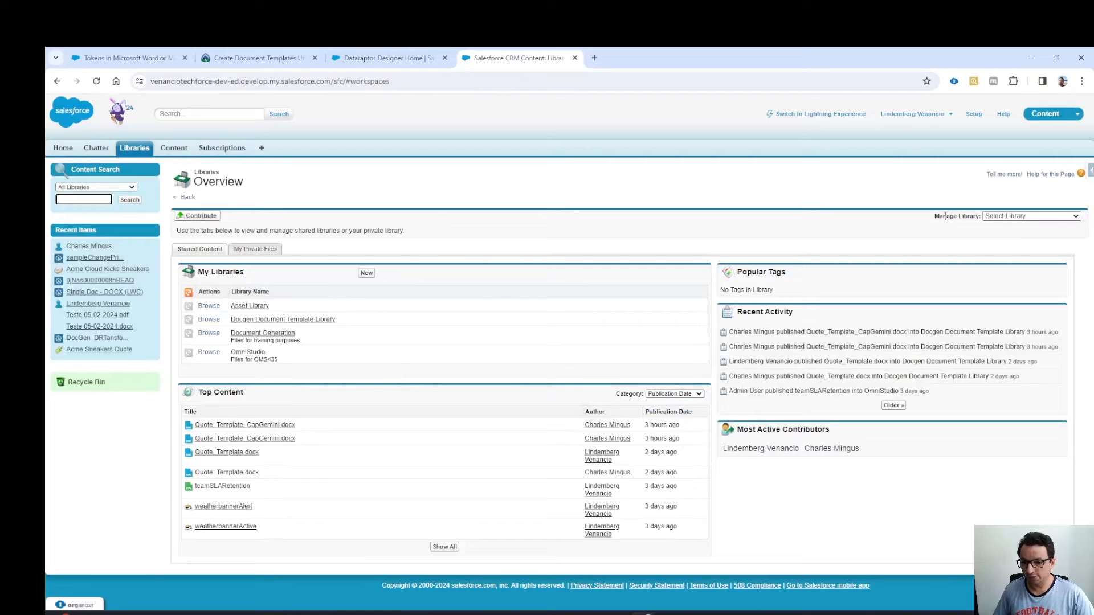
click(1028, 219)
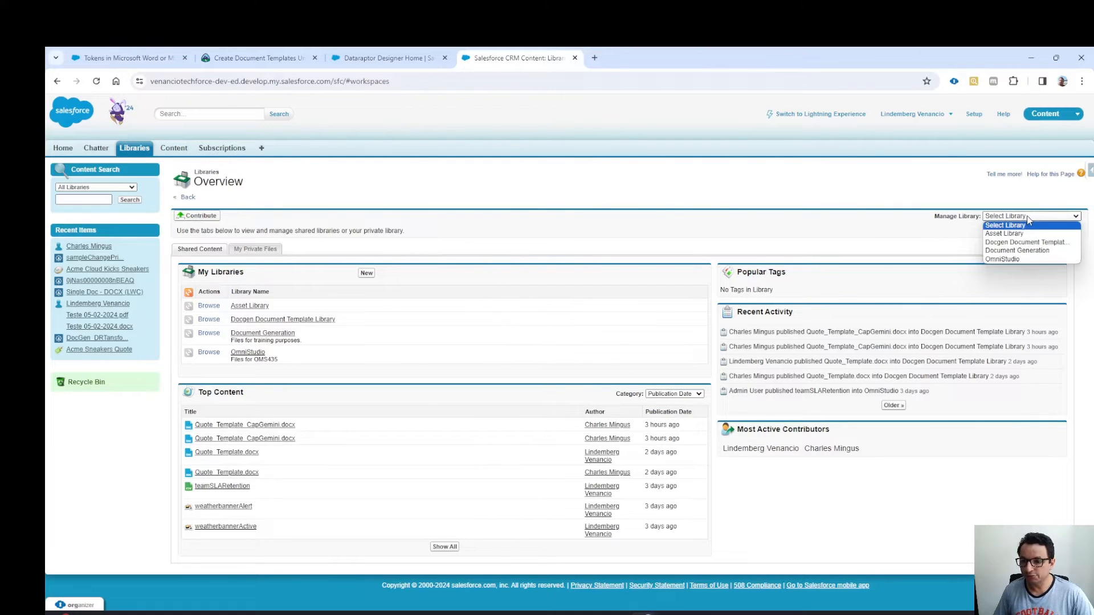
click(1046, 244)
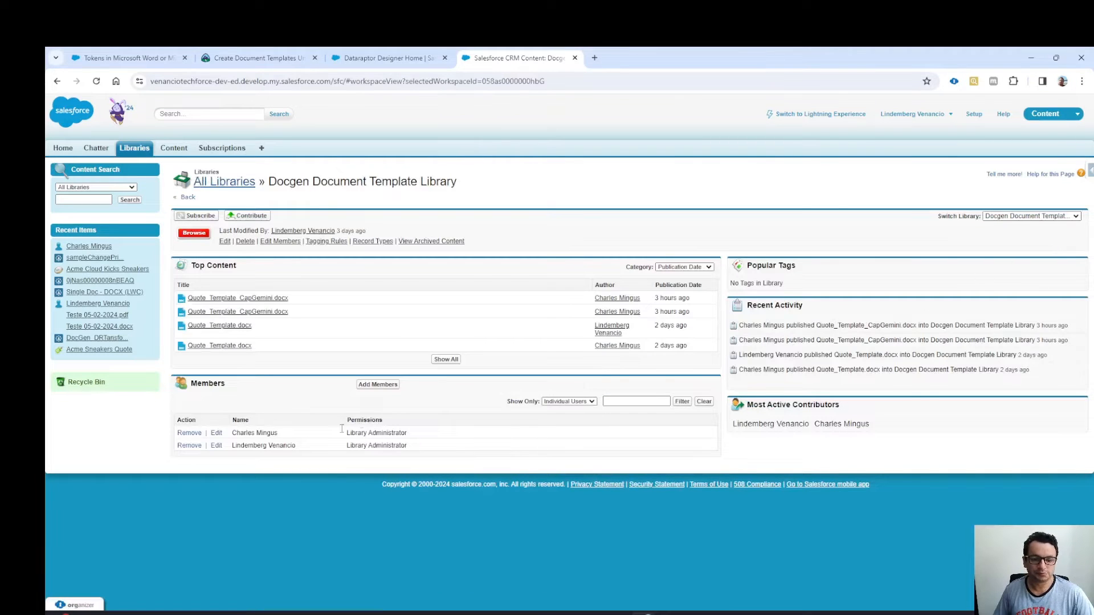
Step: Examine the library's membership wizard and the member filter choices, leaving the filter on Individual Users
click(376, 385)
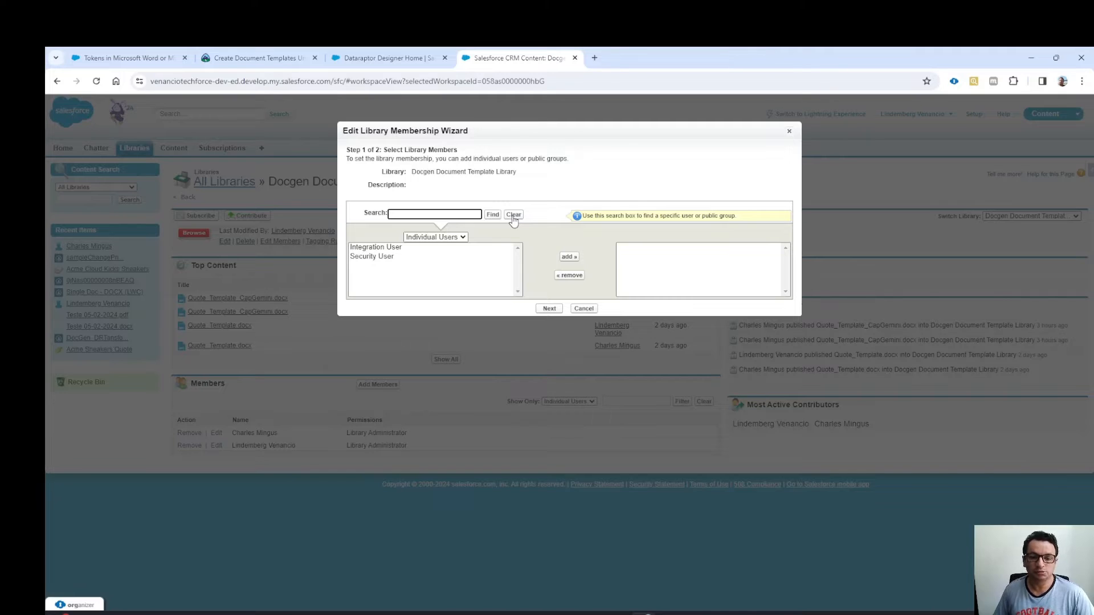
click(788, 131)
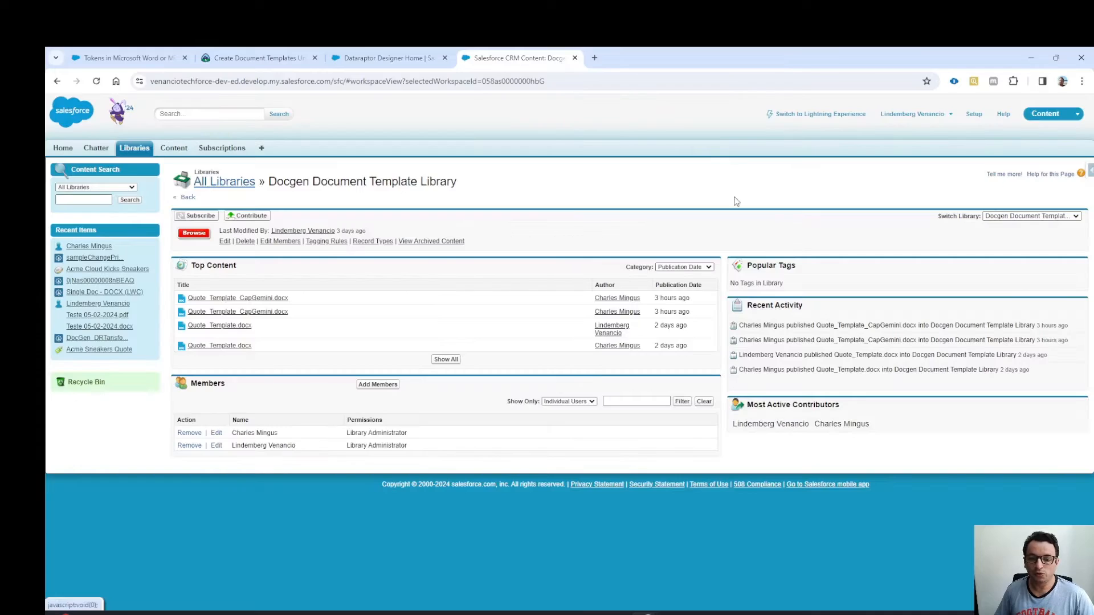
click(568, 401)
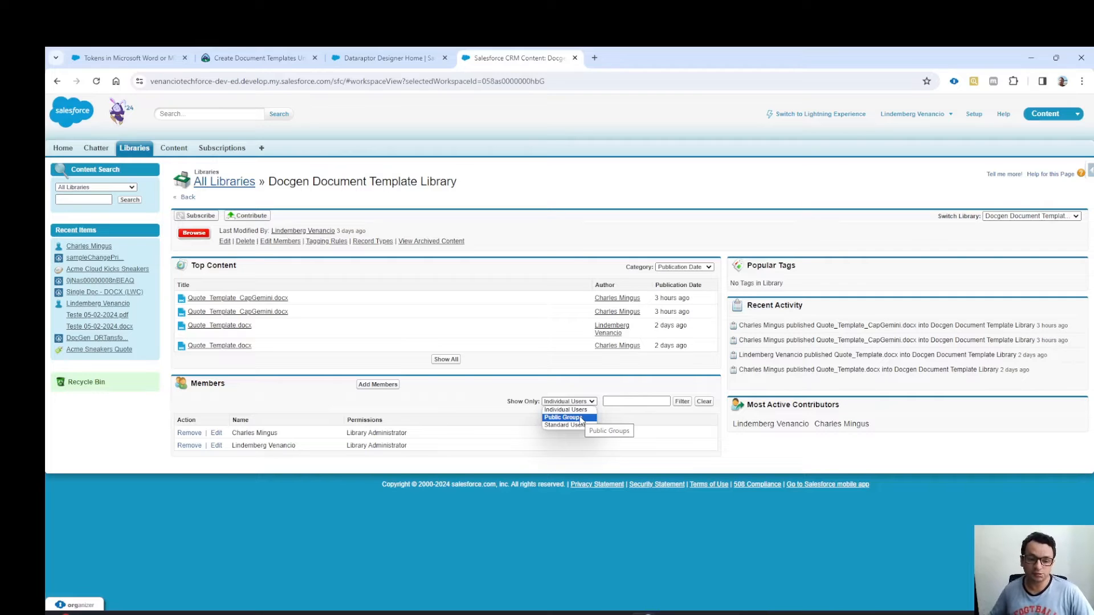
click(464, 409)
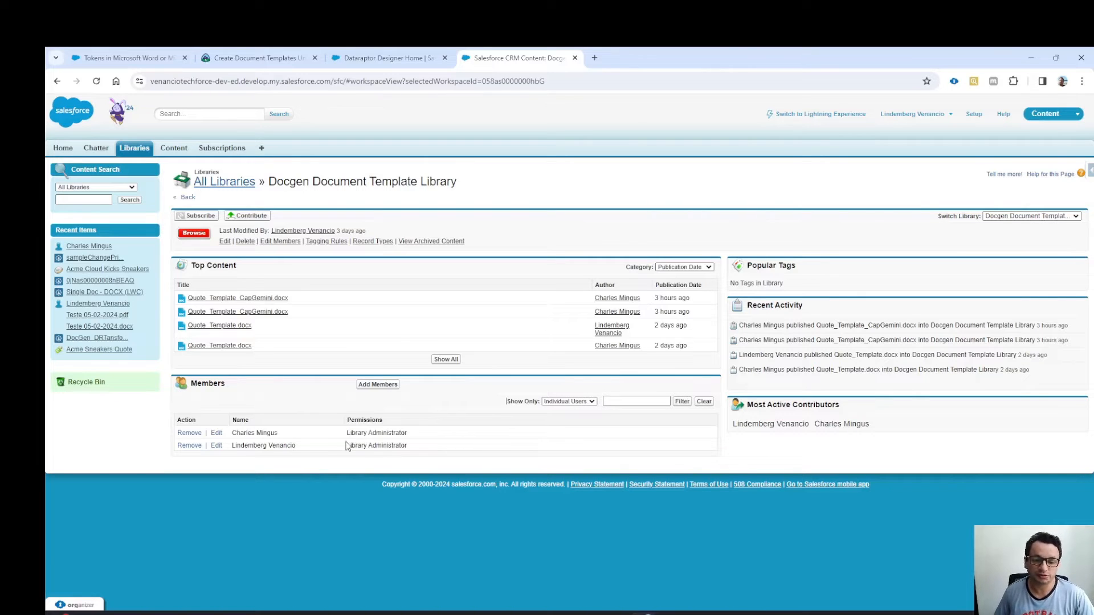
click(590, 401)
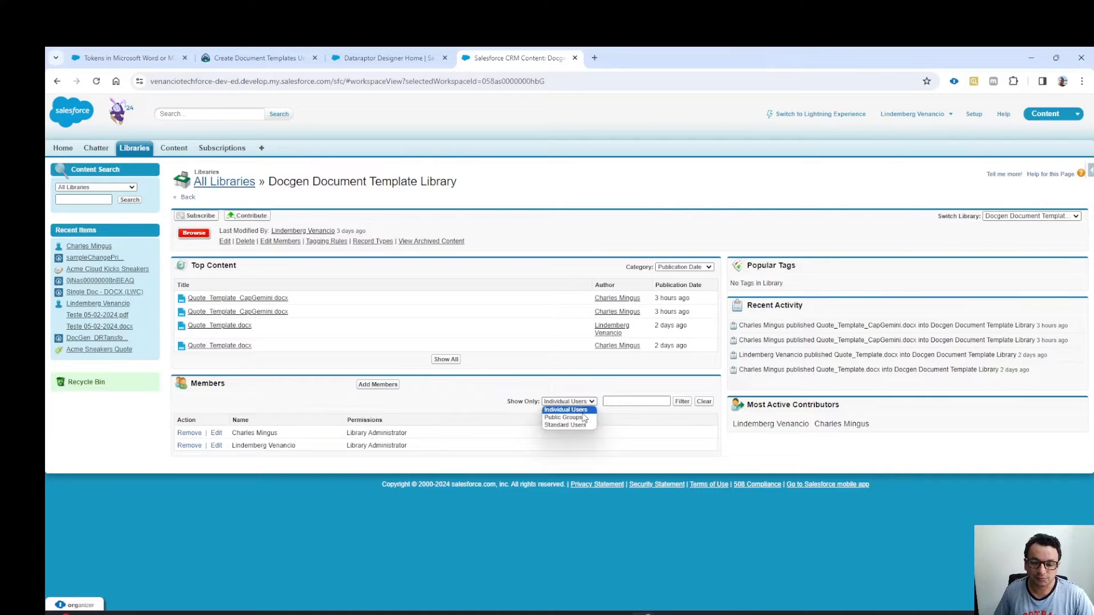
click(584, 411)
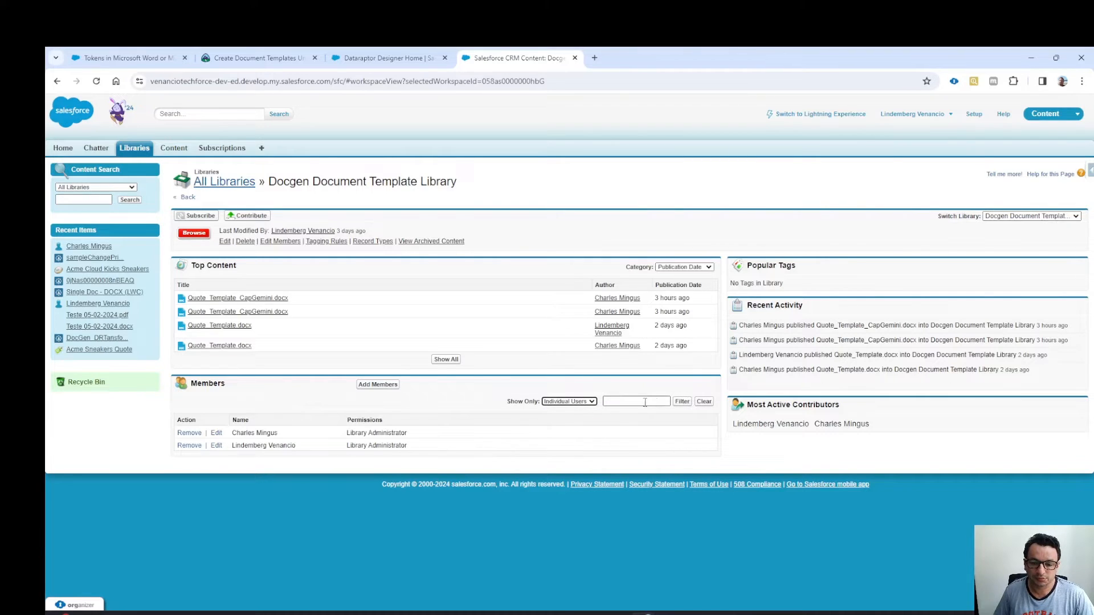
Step: Select Integration User as a new member of the Docgen Document Template Library and proceed to the library permission assignment
click(378, 385)
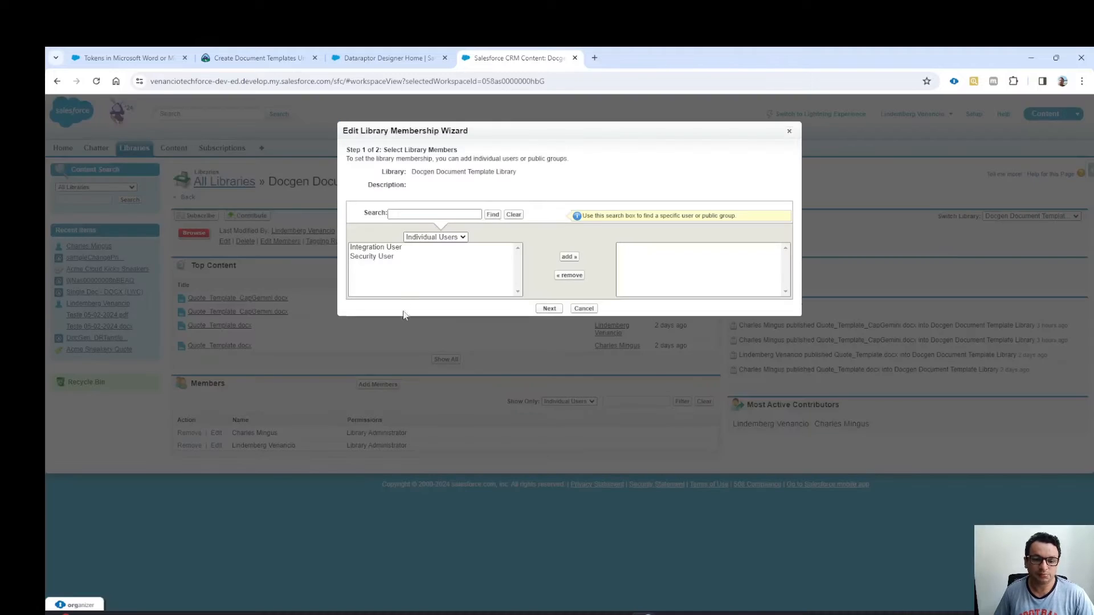
click(392, 248)
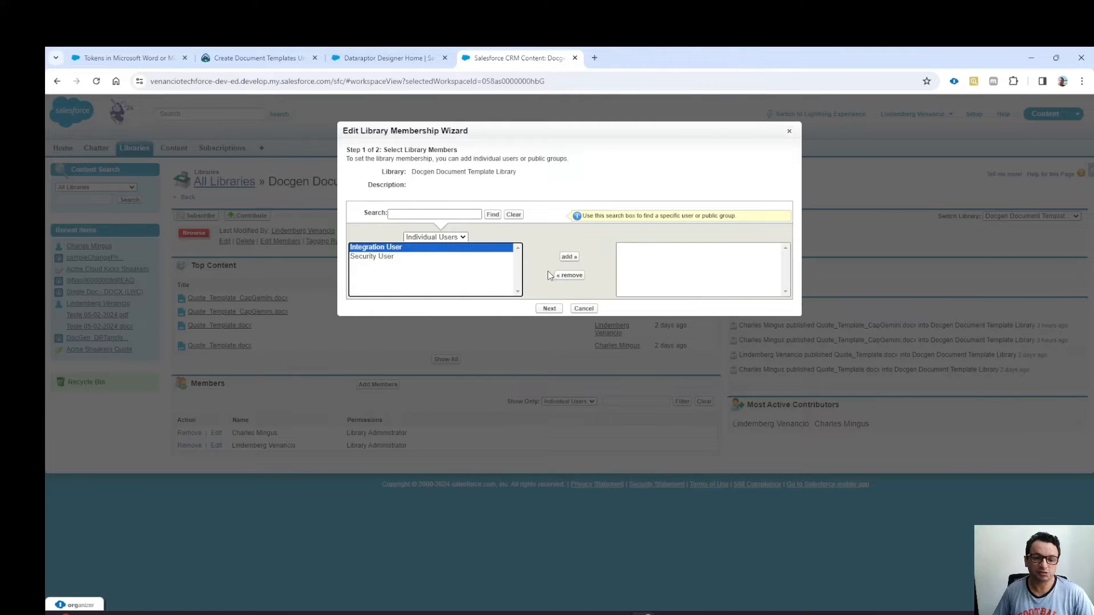
click(395, 258)
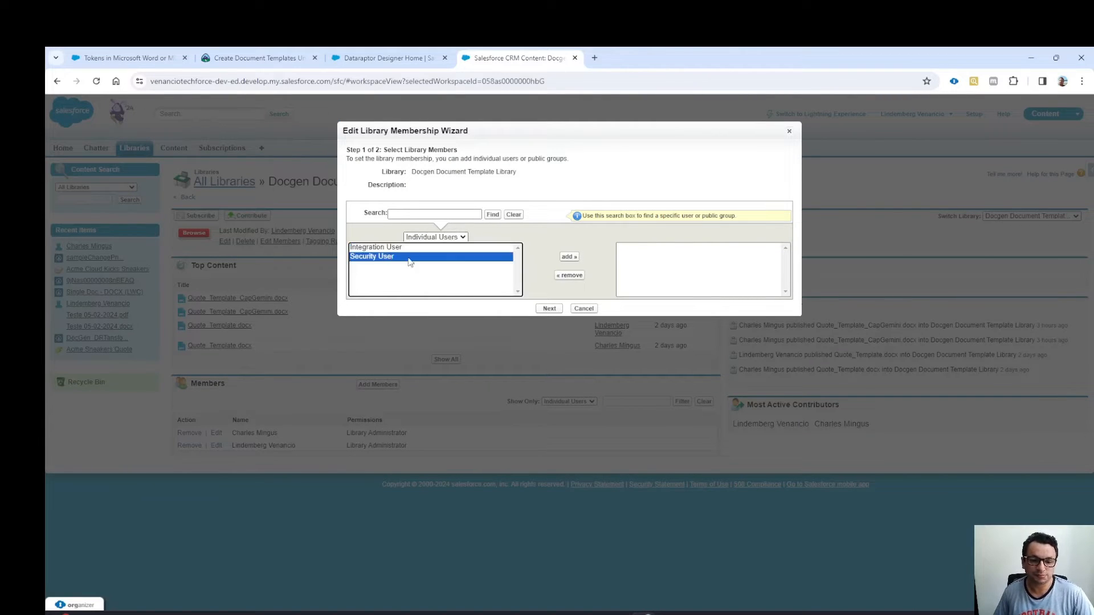
click(422, 249)
click(568, 257)
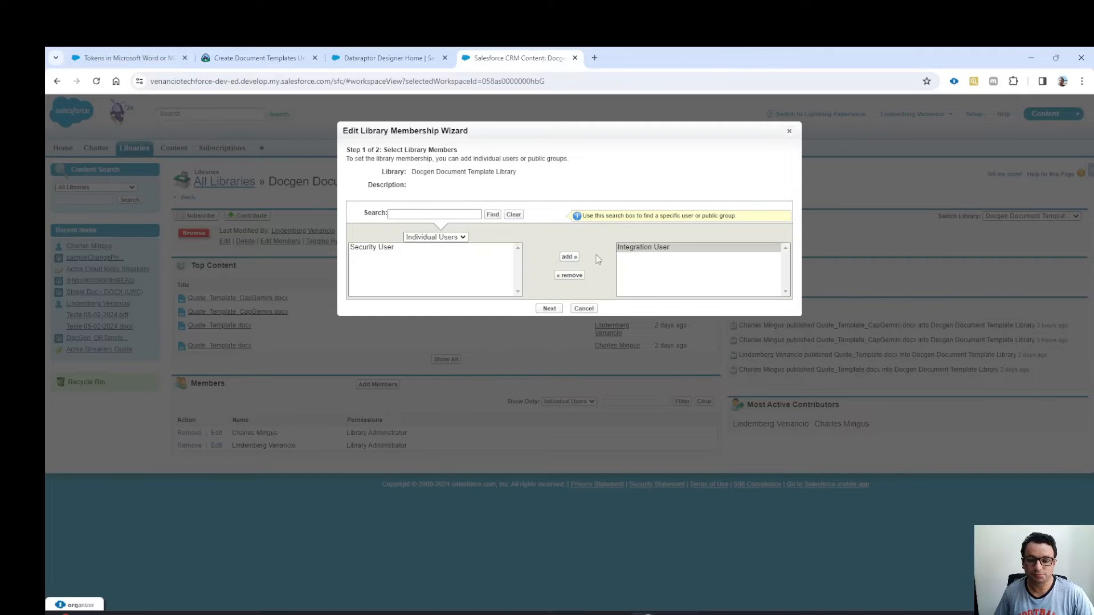
click(549, 308)
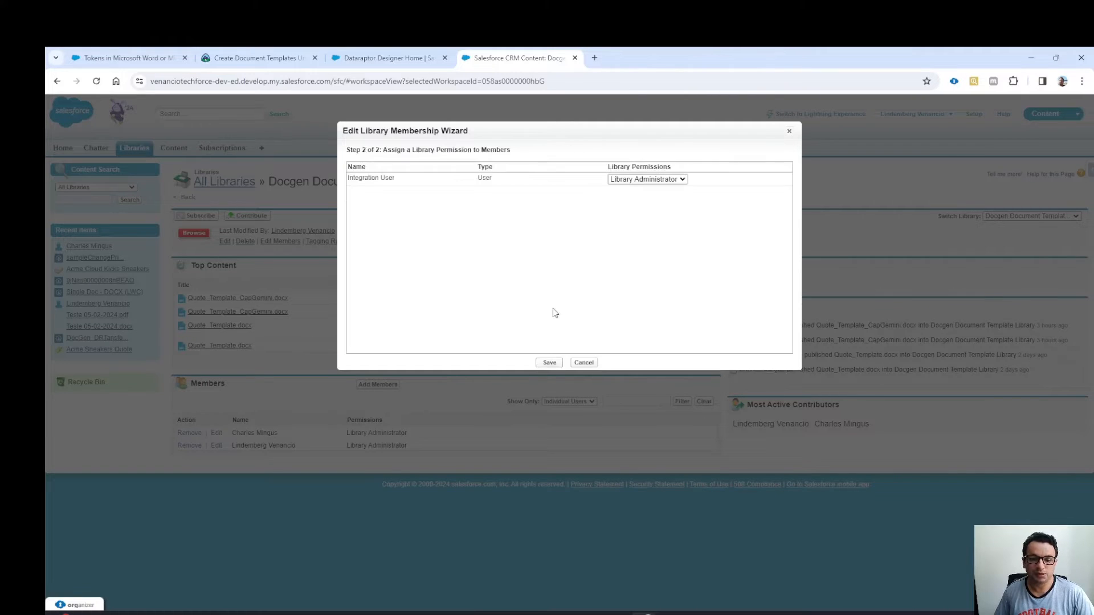
Step: Save Integration User with the Viewer library permission and remove that member from the library again
click(664, 180)
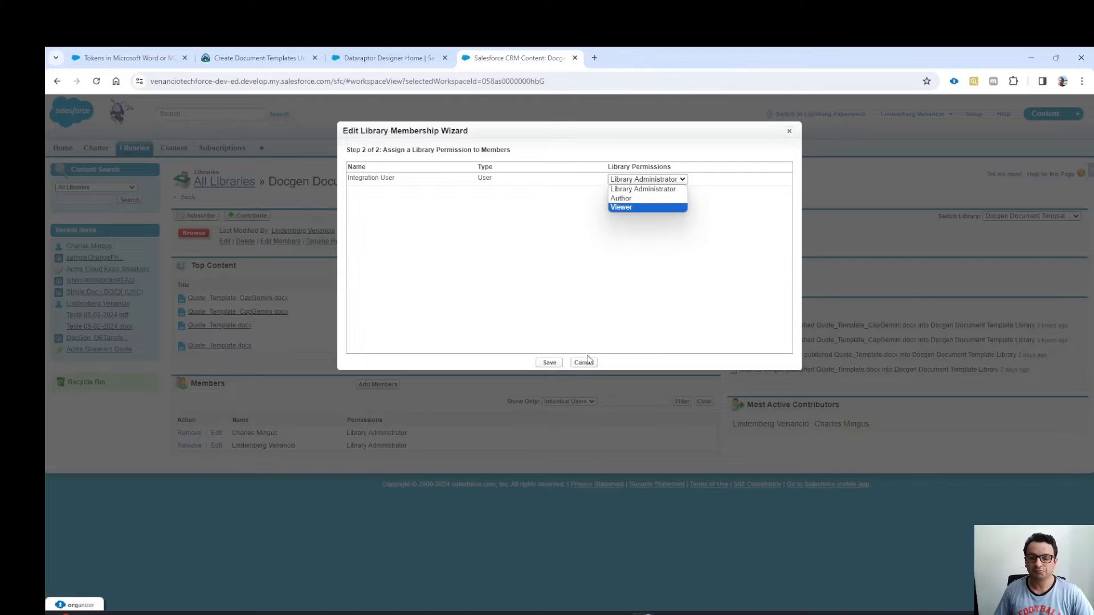
click(645, 209)
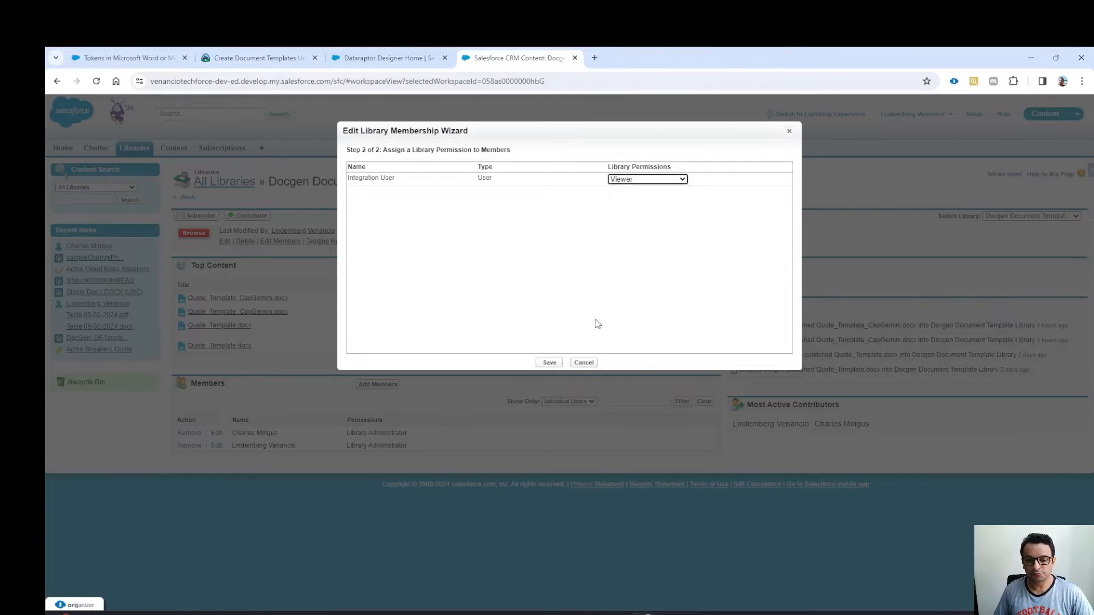
click(550, 363)
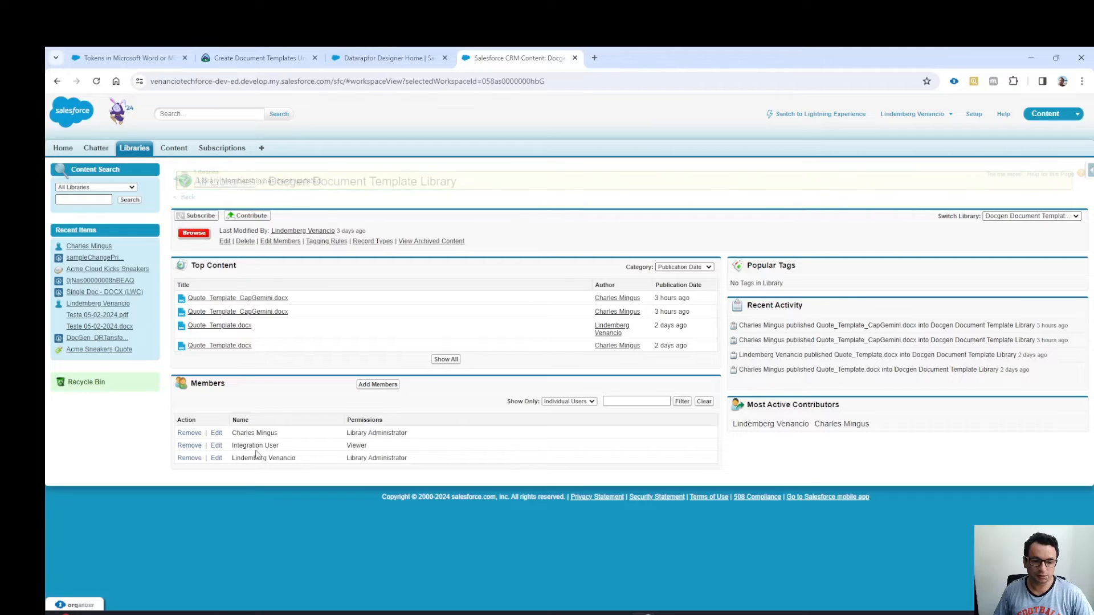
click(189, 446)
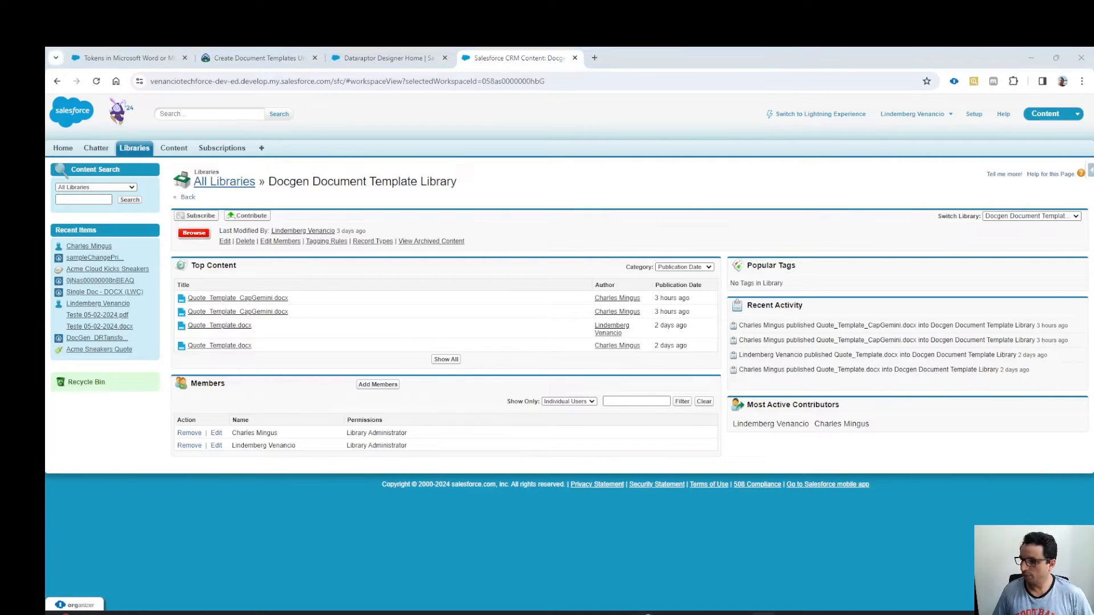
Step: Return to Lightning Experience and open Document Generation Settings in Setup
click(820, 118)
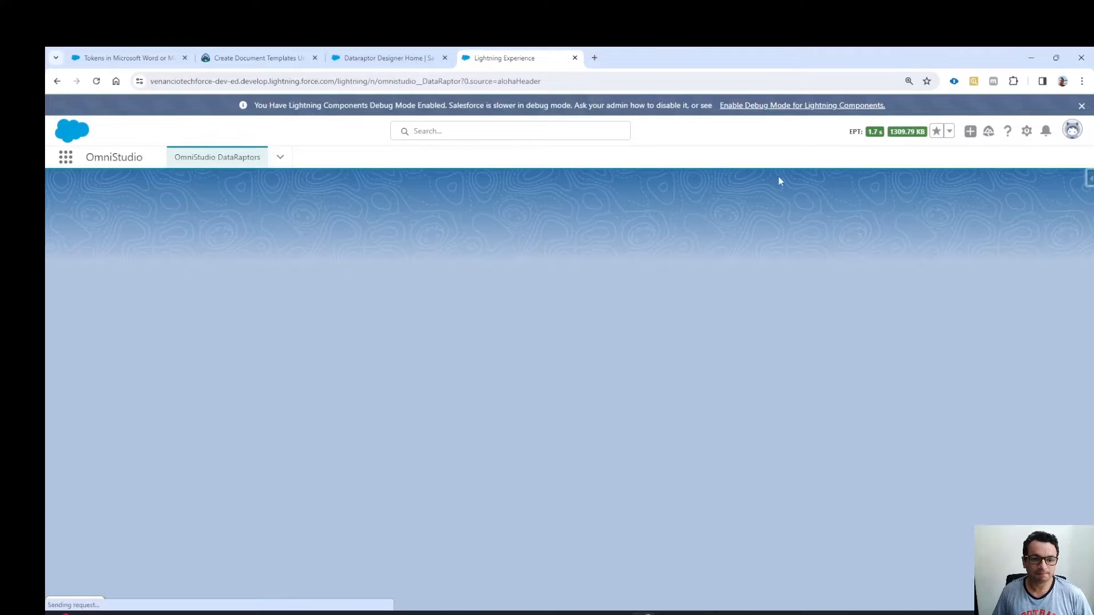
click(1027, 132)
click(996, 169)
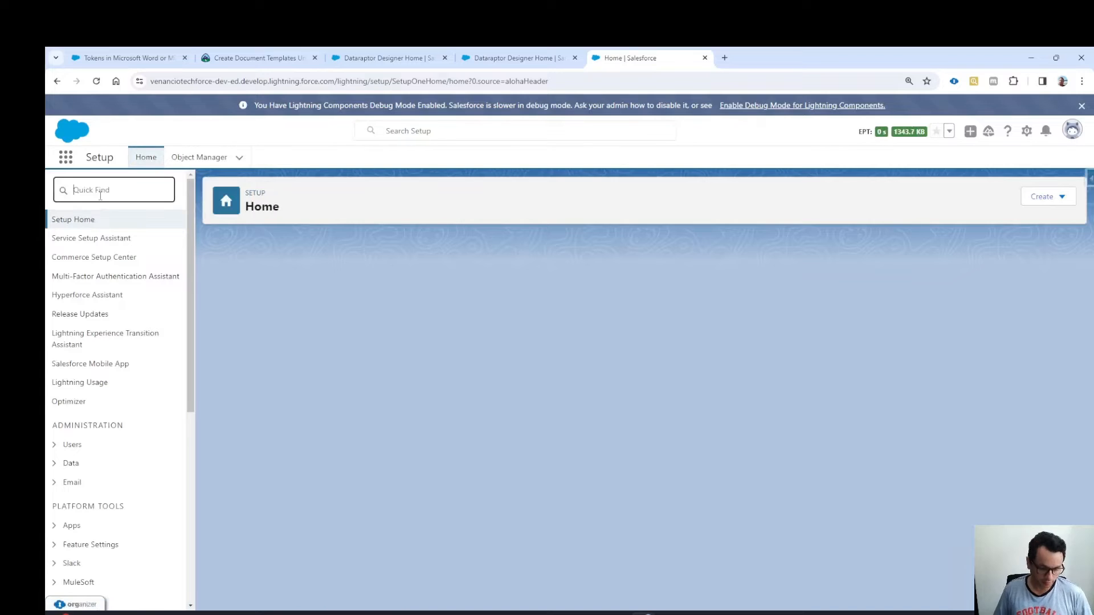
text(Document Generation Settings)
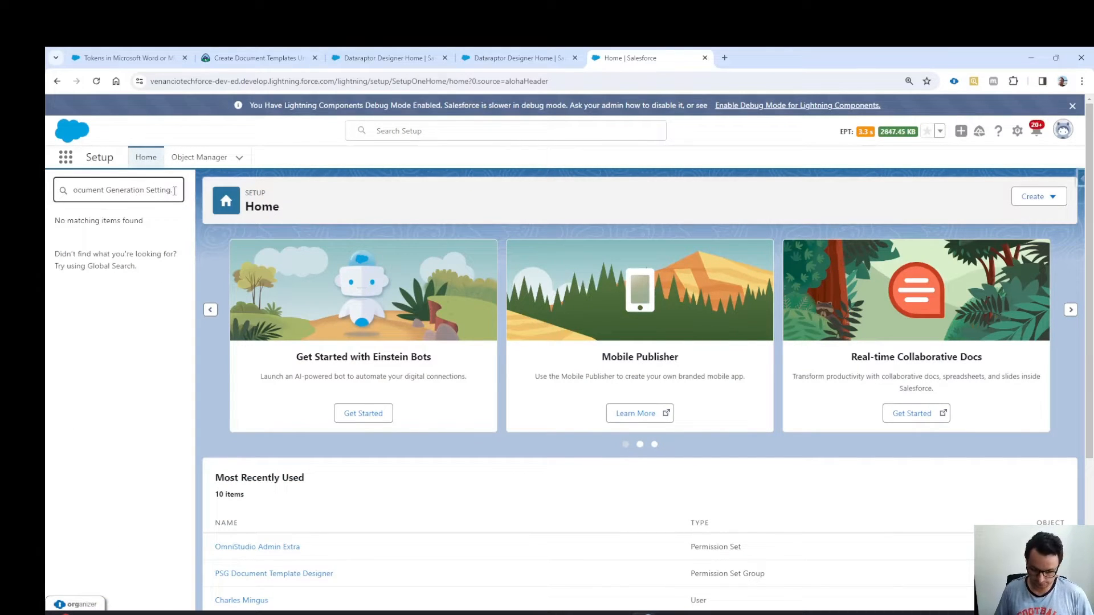
key(BackSpace)
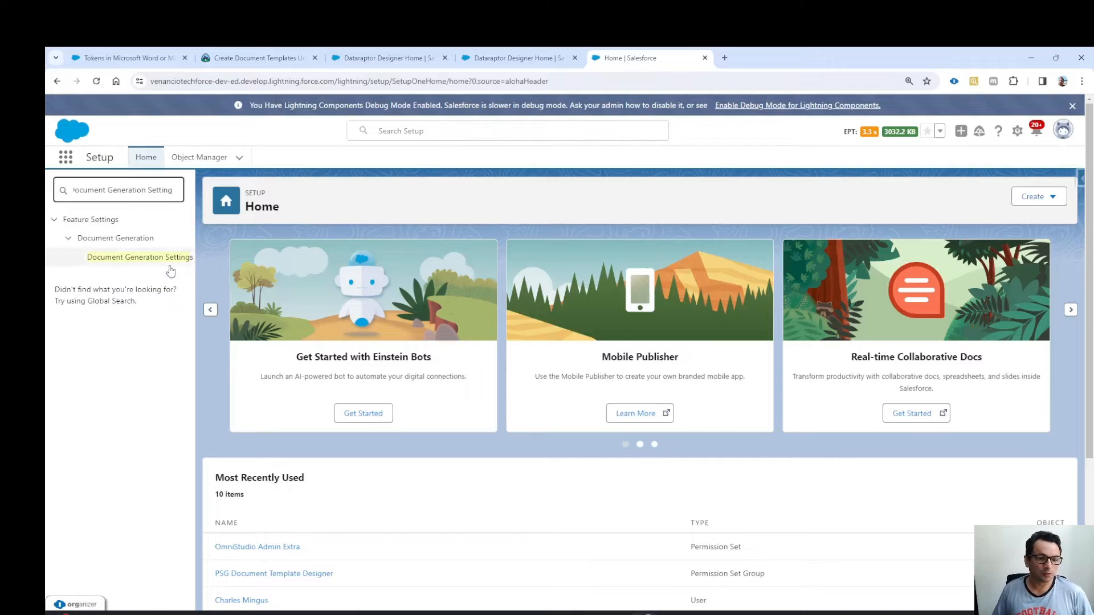
click(147, 258)
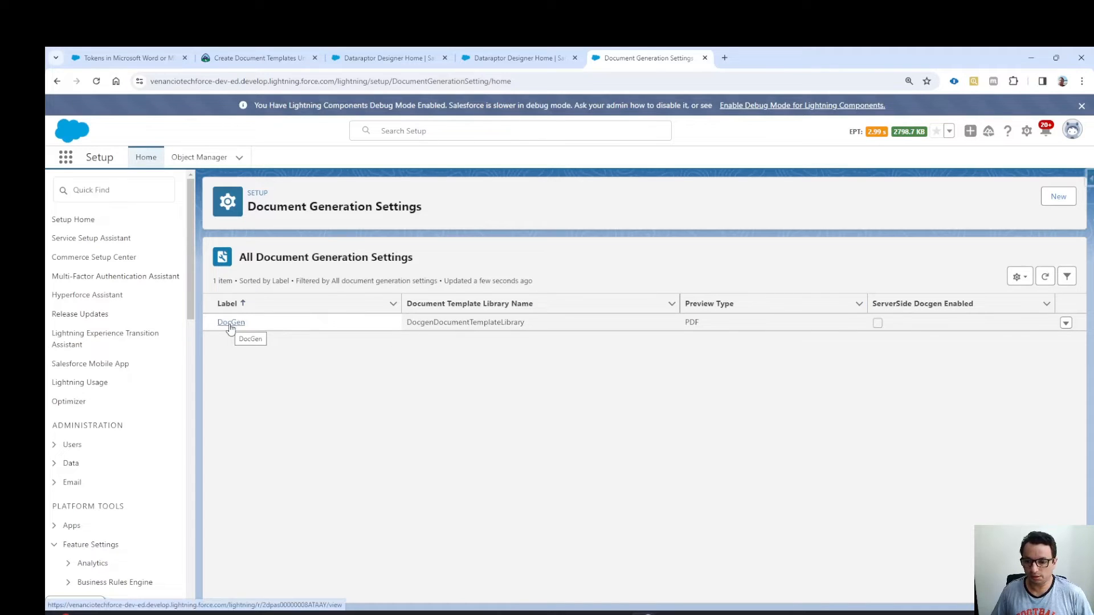
Step: Edit the DocGen document generation setting to enable ServerSide Docgen and save it
click(878, 323)
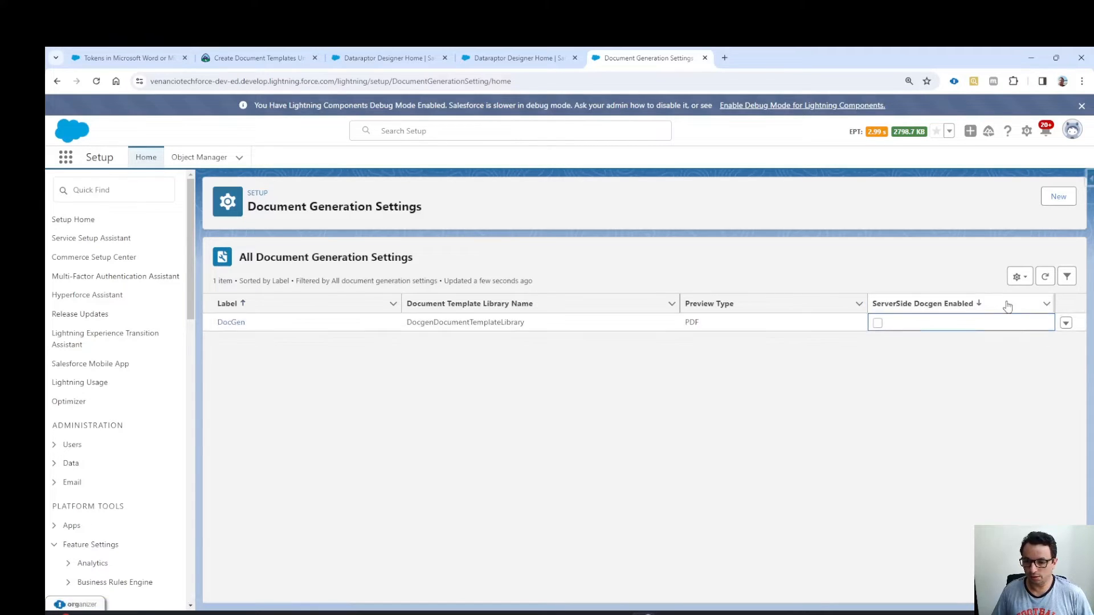
click(1066, 322)
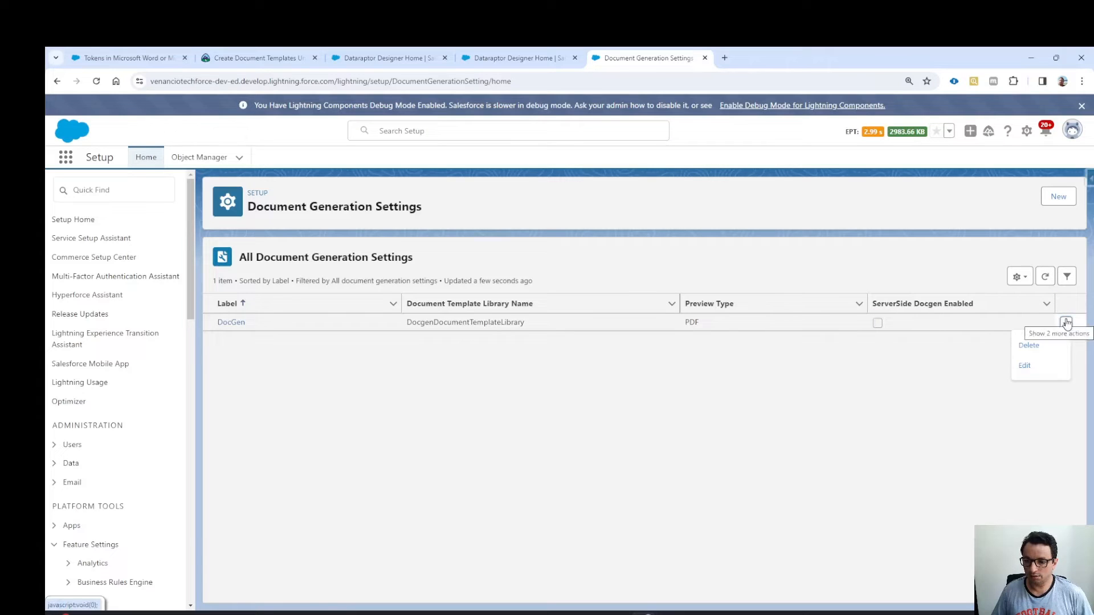
click(1028, 366)
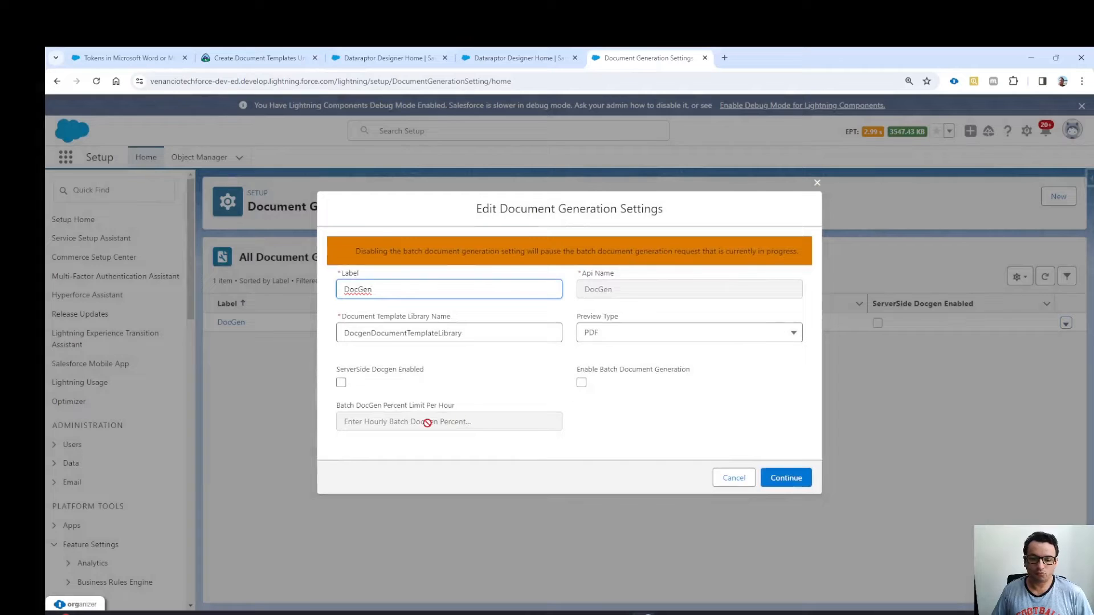
click(343, 385)
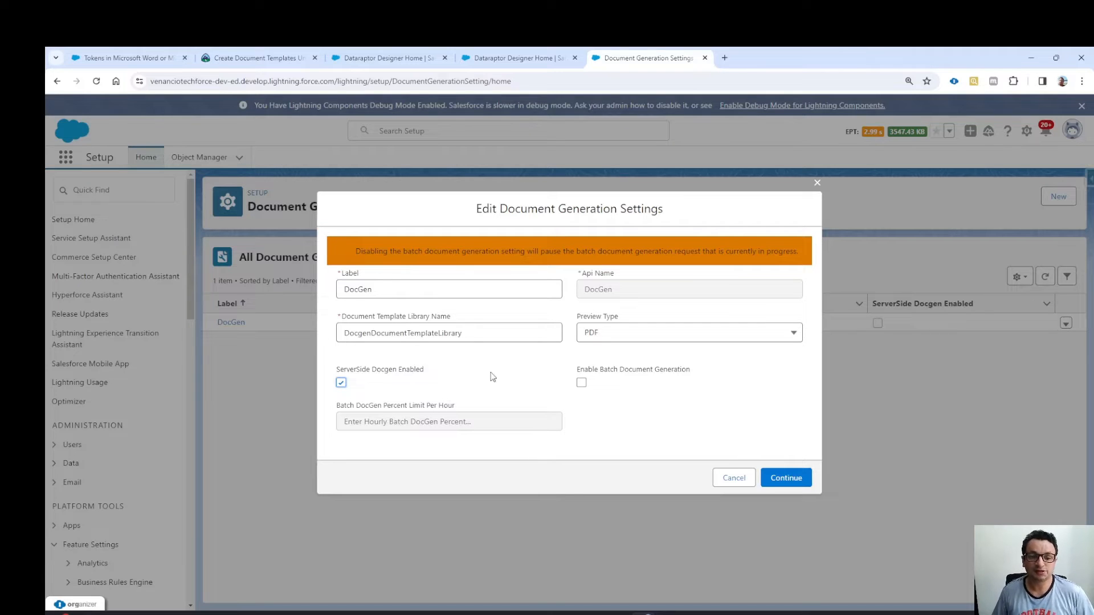
click(792, 482)
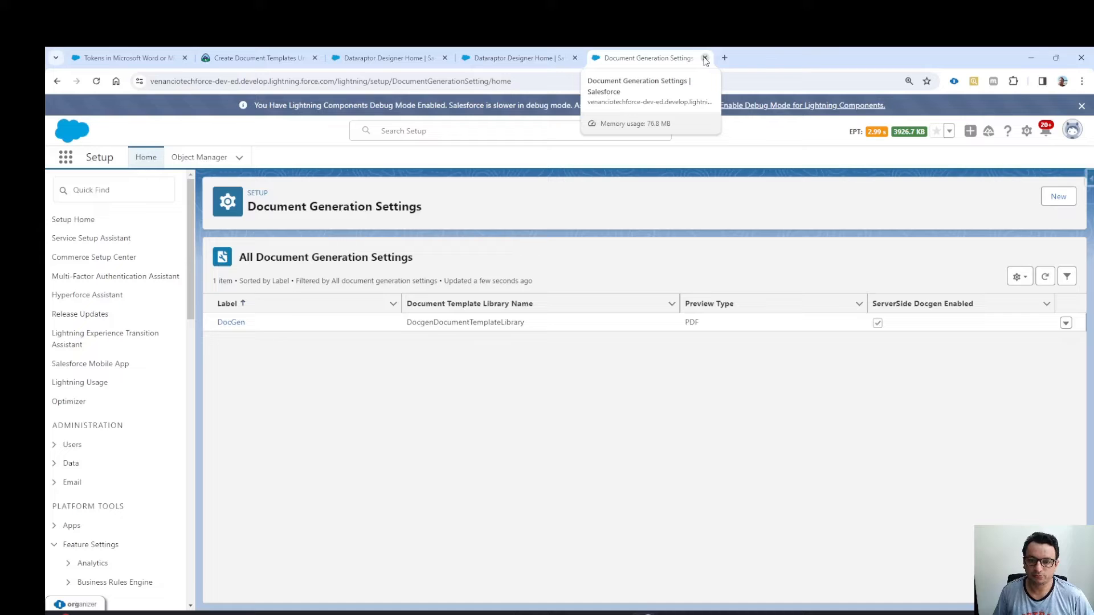
Step: Open the Salesforce Help article on tokens in Microsoft Word or PowerPoint documents and show the variable and repeating content tokens
click(512, 58)
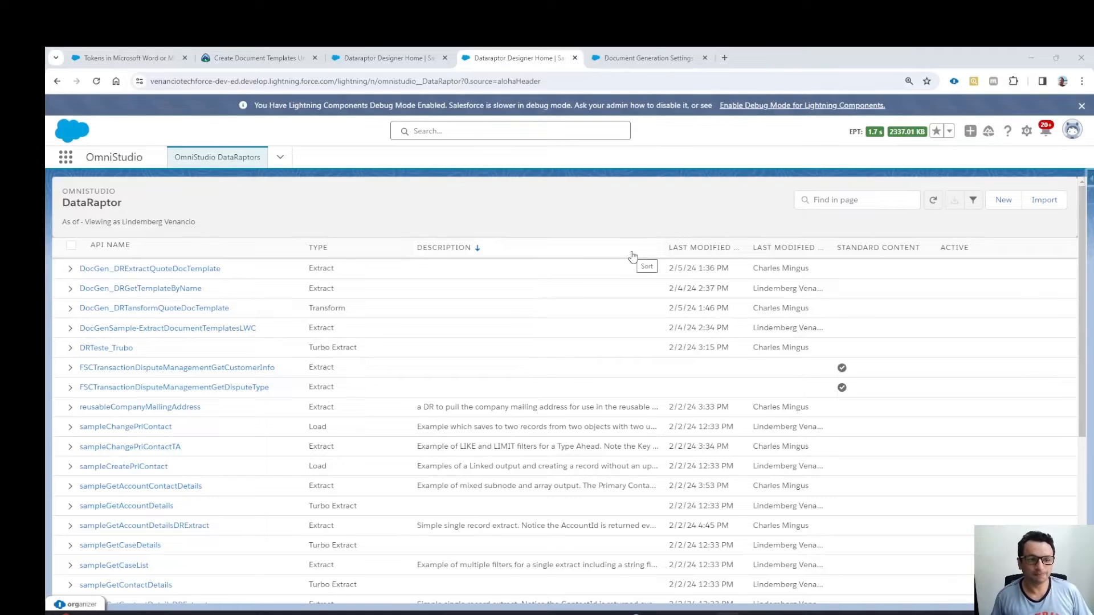
click(130, 59)
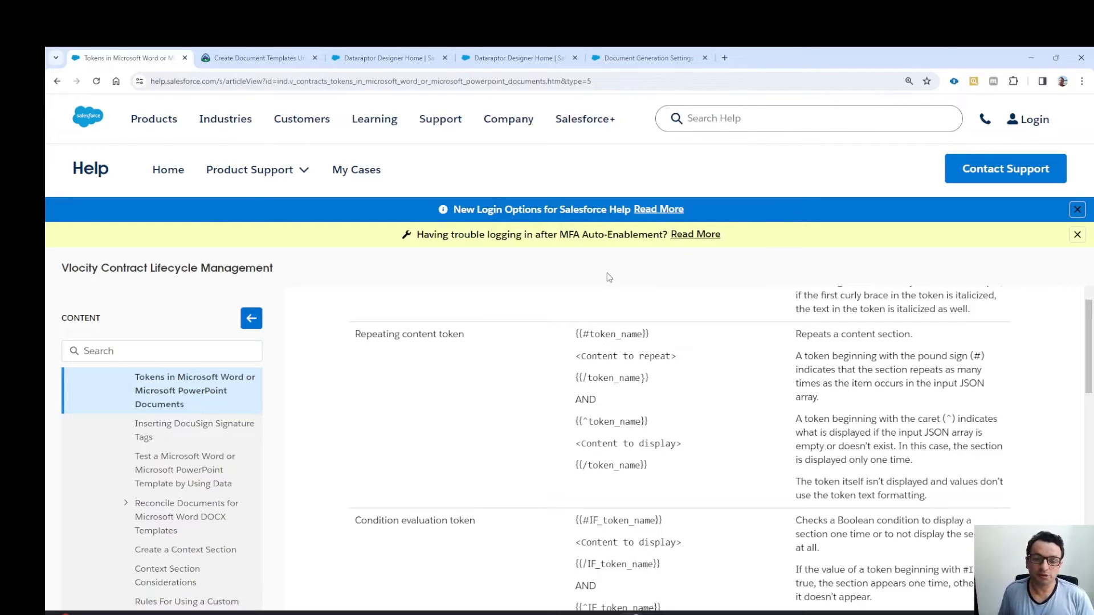
scroll(655, 399, up, 4)
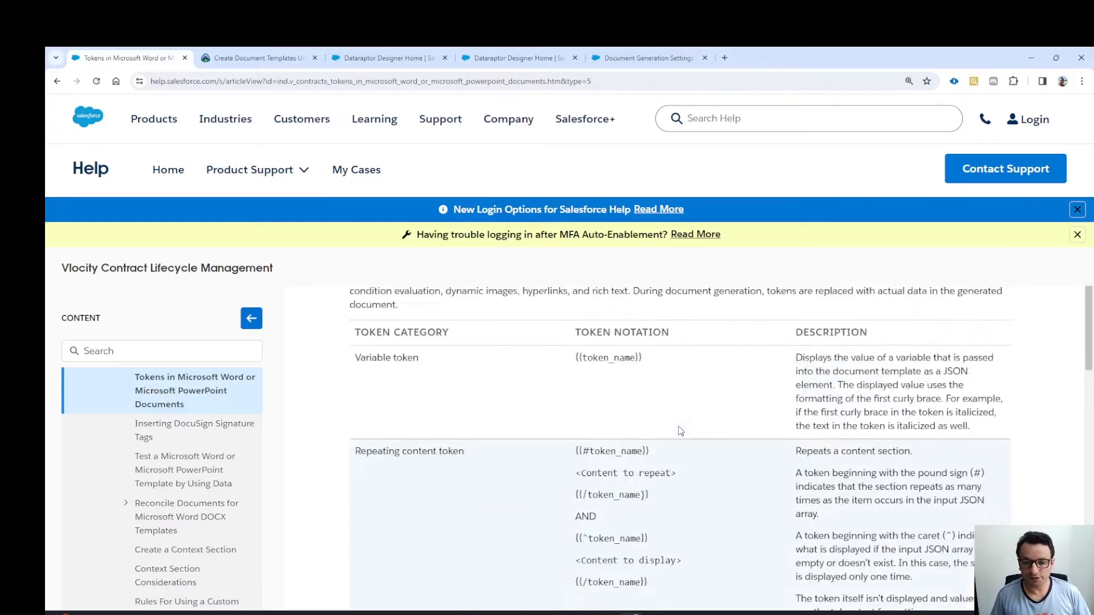
Step: Highlight the variable token notation {{token_name}} in the token table and review its description
drag(644, 463, 572, 464)
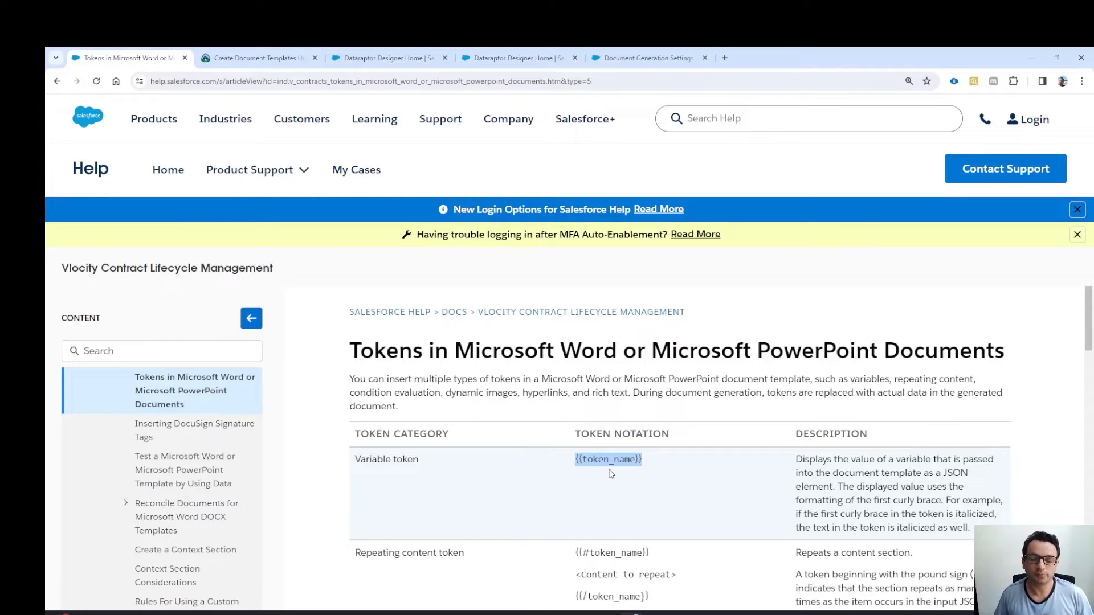
scroll(611, 474, down, 1)
scroll(612, 474, down, 2)
scroll(553, 408, up, 3)
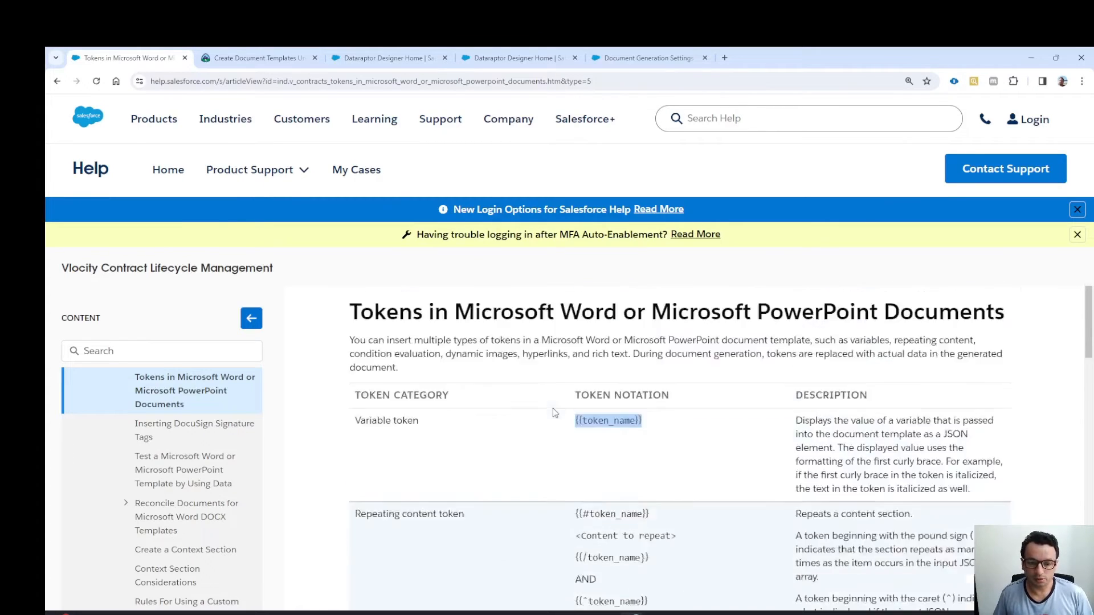
Step: Review the repeating content token row, highlighting {{#token_name}} and the <Content to repeat> line
scroll(546, 439, down, 2)
scroll(545, 440, down, 1)
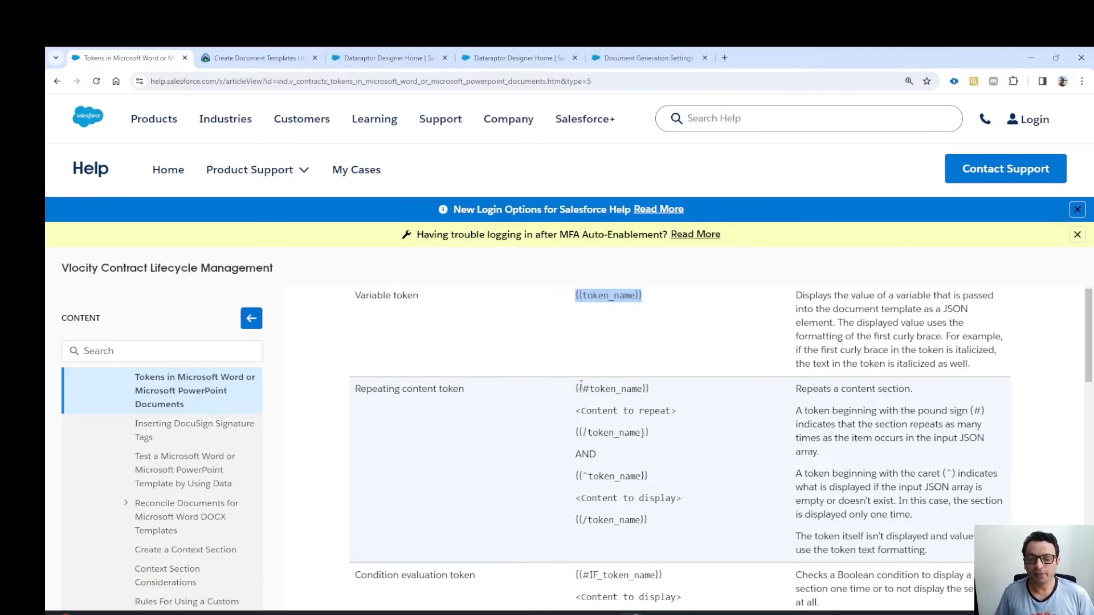
scroll(633, 387, down, 1)
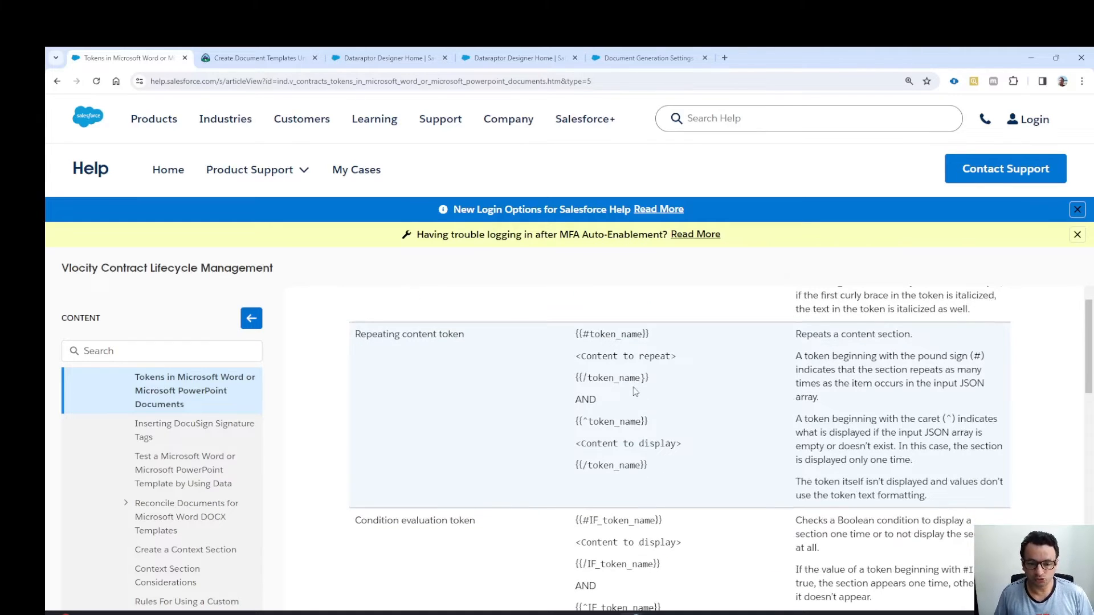
scroll(634, 388, down, 2)
scroll(633, 387, up, 3)
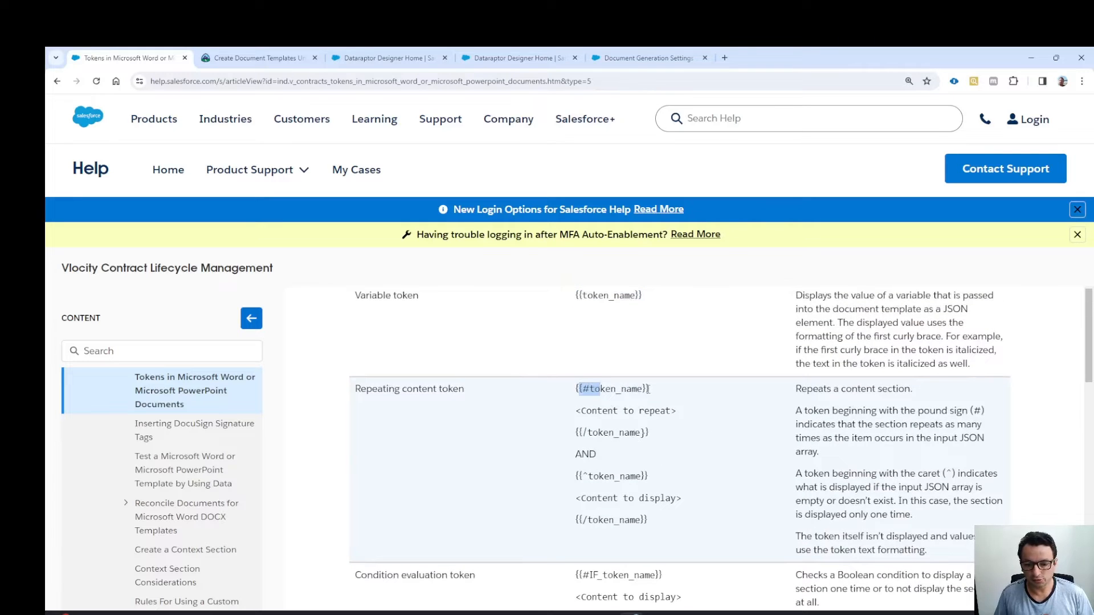
drag(575, 411, 681, 411)
scroll(665, 437, down, 3)
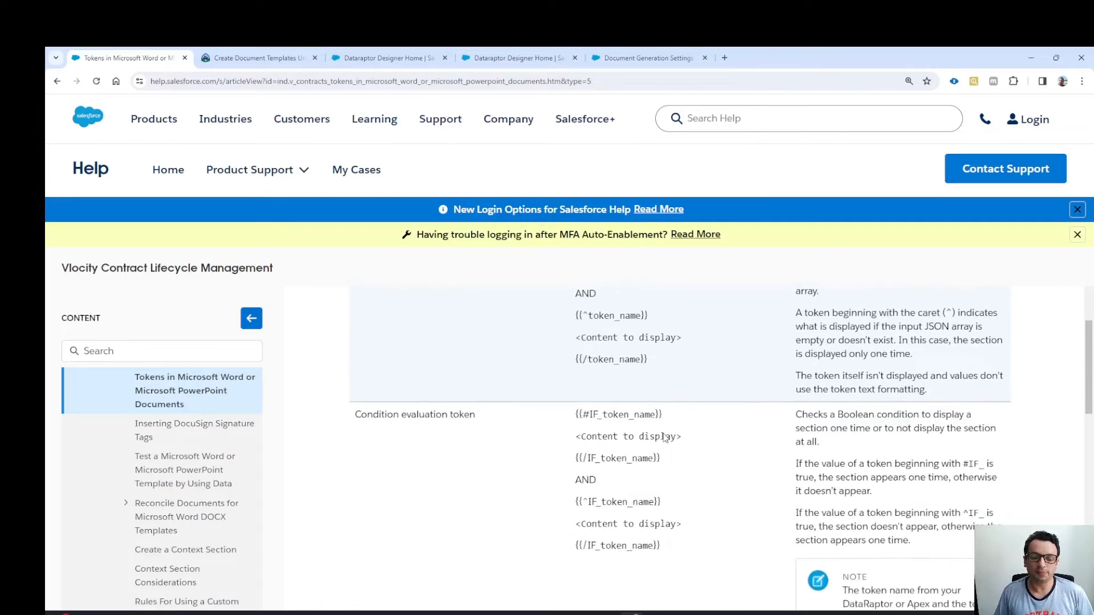
Step: Highlight {{#IF_token_name}} in the condition evaluation token row and review its notation
scroll(665, 437, down, 1)
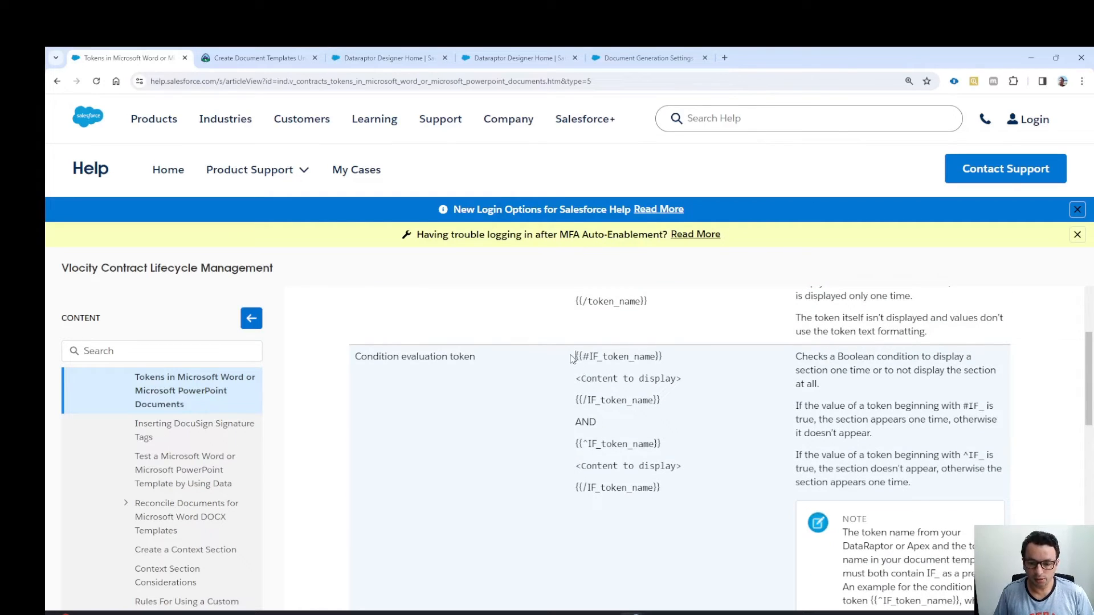
mouse_move(571, 359)
mouse_down()
mouse_move(672, 355)
mouse_move(571, 357)
mouse_up()
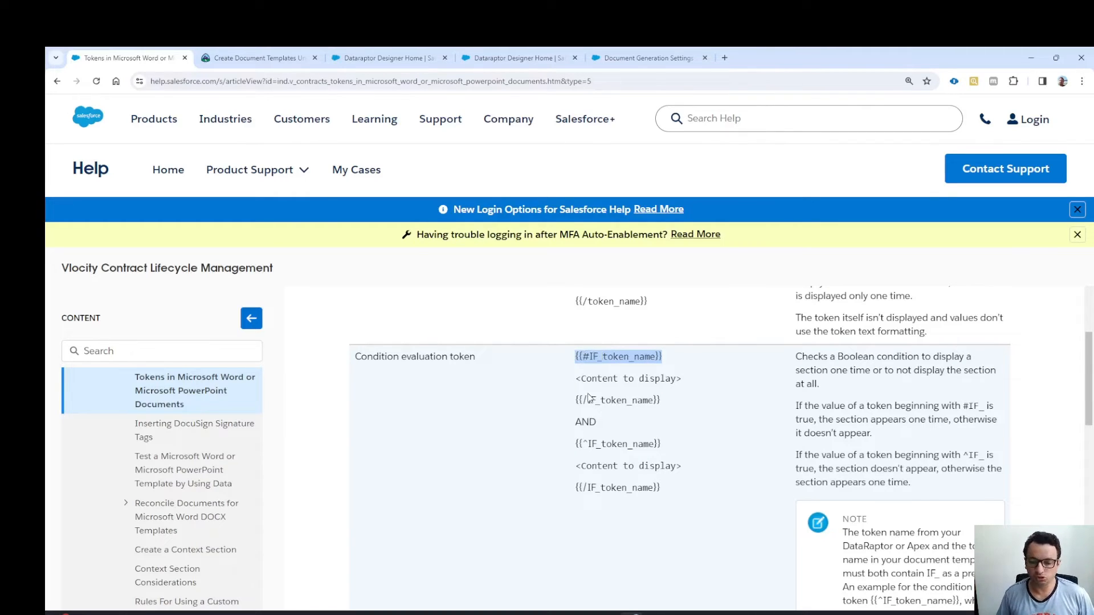
scroll(646, 374, down, 2)
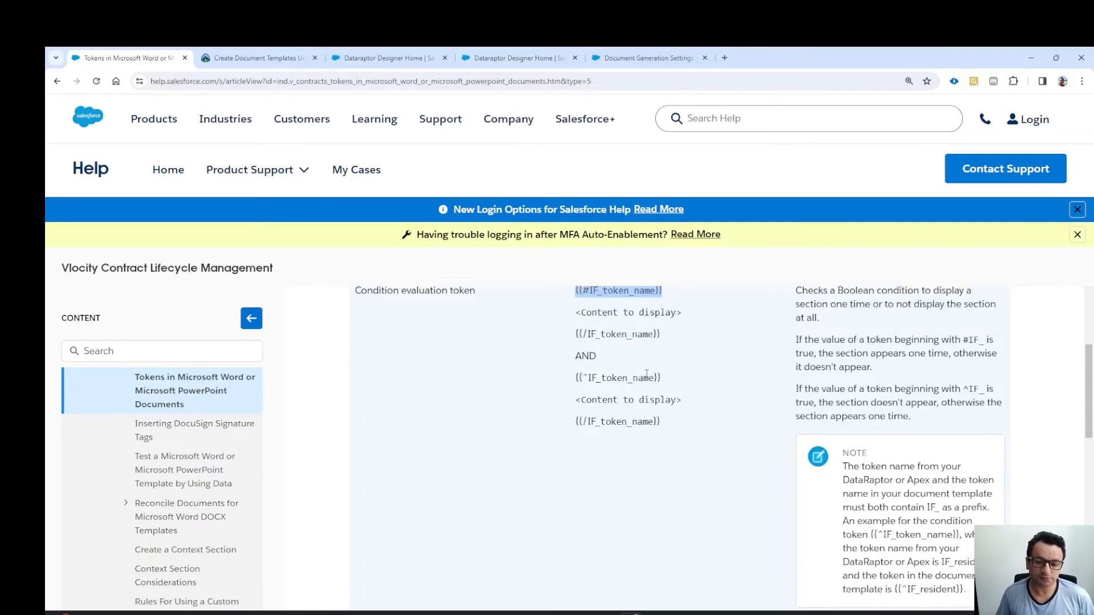
Step: Review the image, hyperlink and rich text token rows, highlighting the {{IMG_<imagetokenname>}} and {{RTB_<richtexttokenname>}} notations
scroll(646, 374, down, 4)
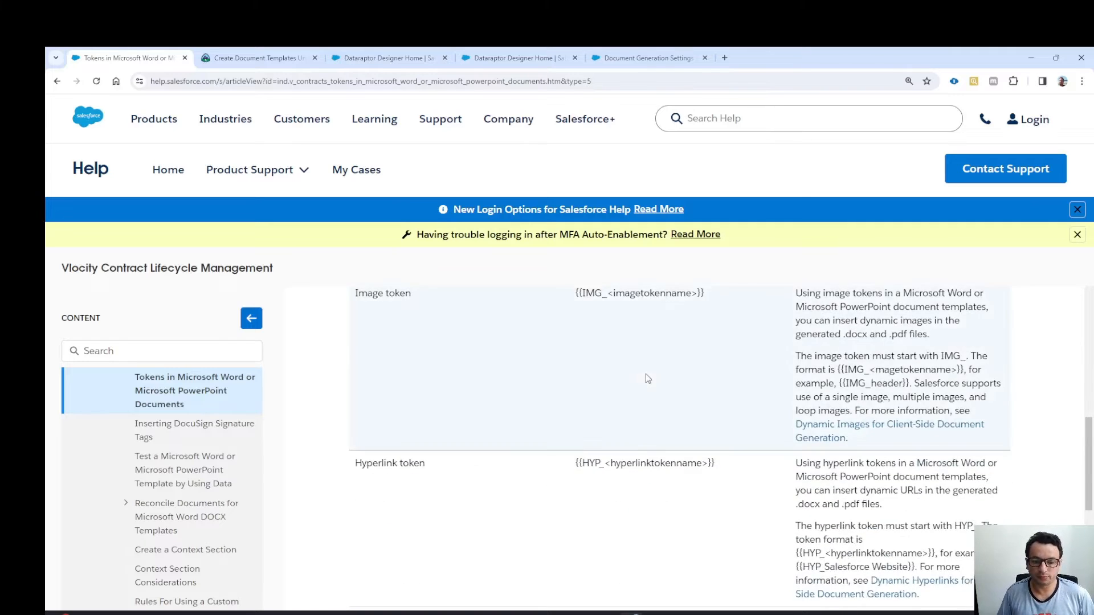
scroll(646, 375, up, 2)
drag(707, 459, 572, 463)
scroll(606, 453, down, 4)
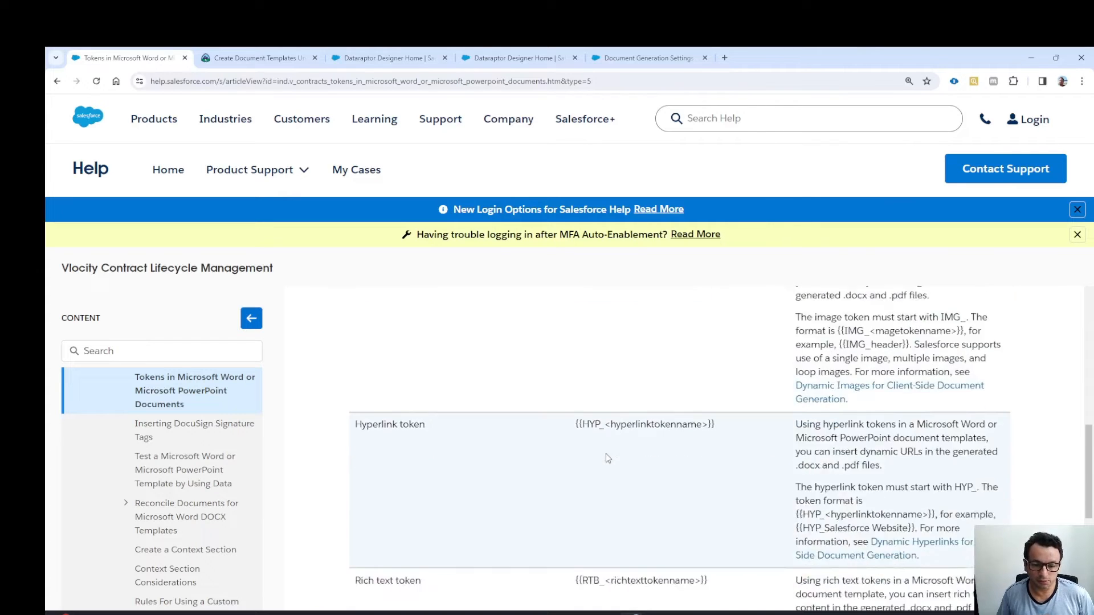
scroll(729, 362, down, 1)
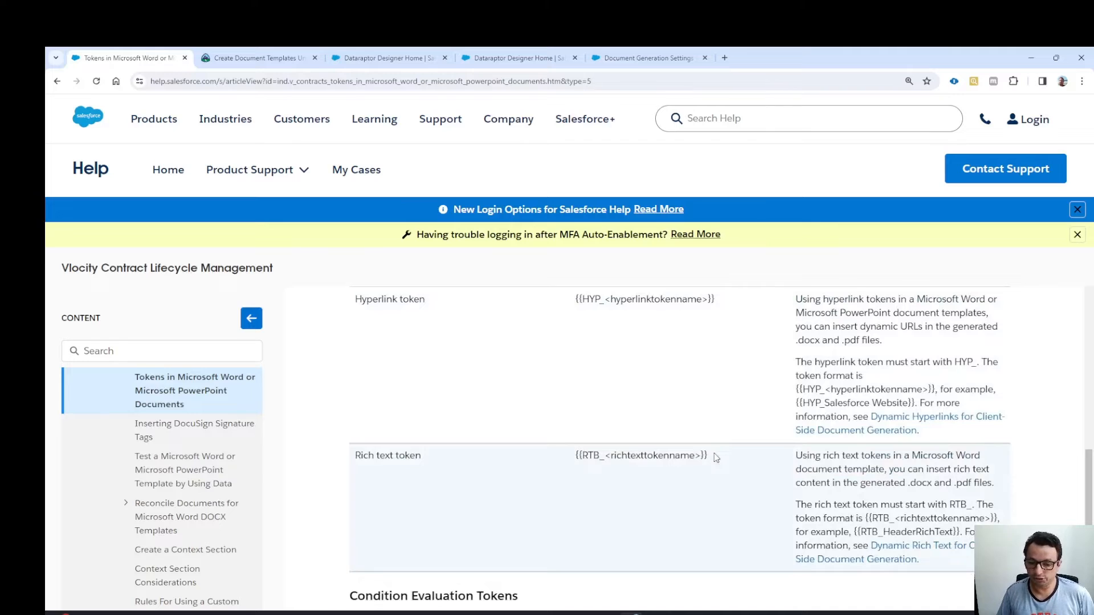
drag(713, 454, 576, 450)
scroll(575, 450, down, 2)
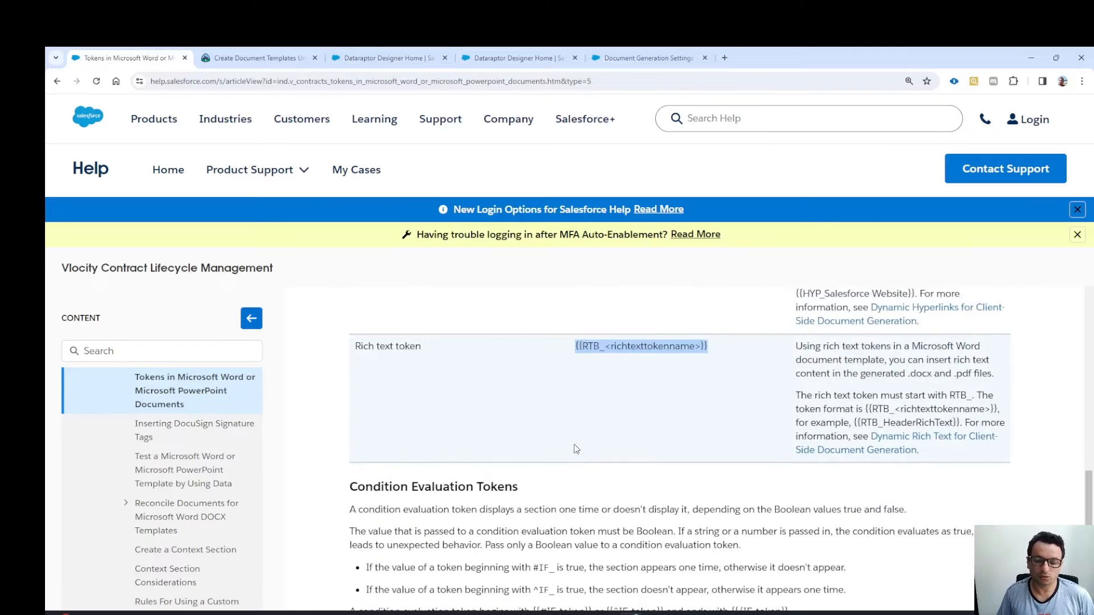
Step: Look through the Condition Evaluation Tokens section and its DataRaptor formula example, and return to the start of the article
scroll(576, 448, down, 3)
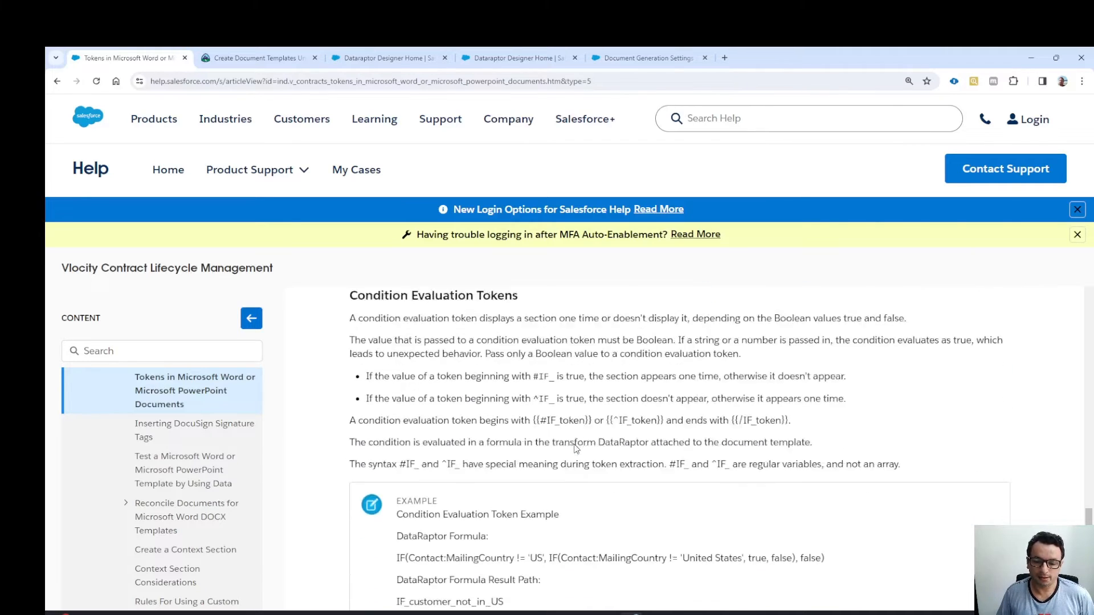
scroll(575, 448, down, 3)
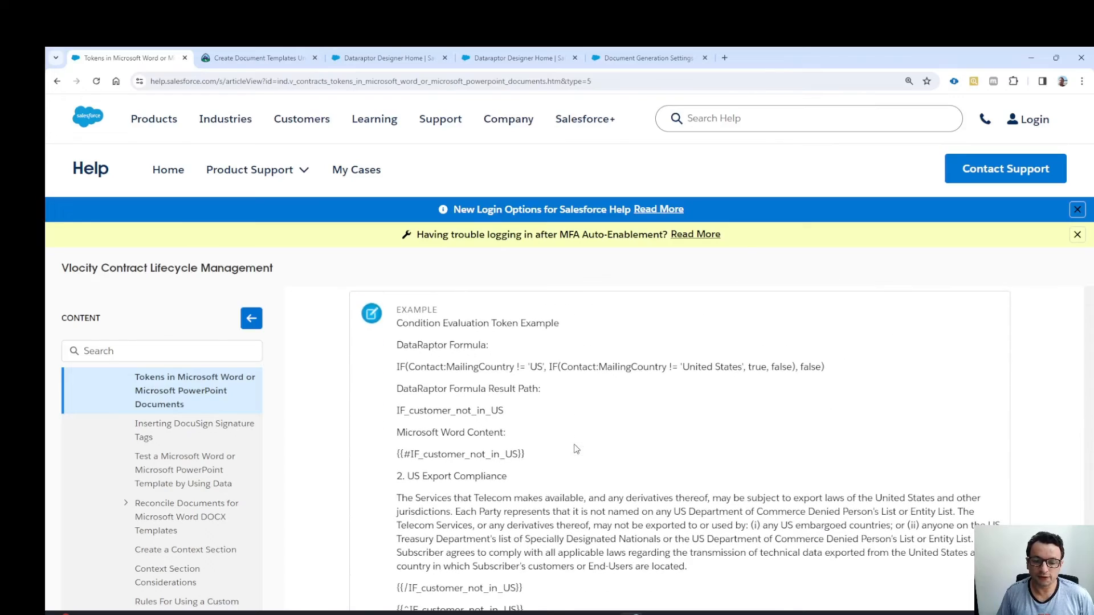
scroll(576, 449, up, 12)
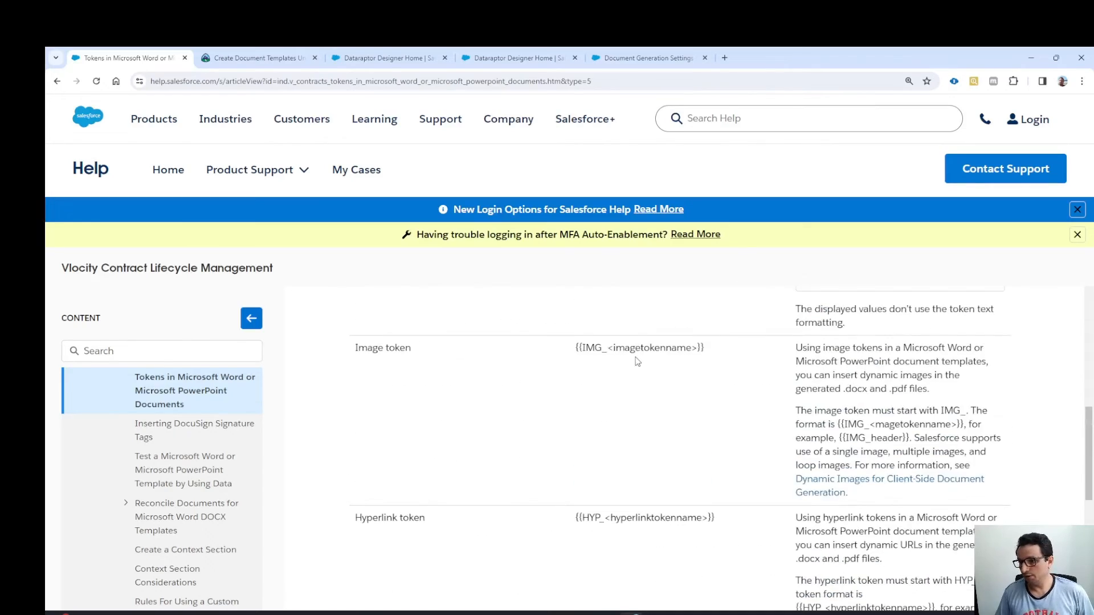
scroll(637, 362, up, 10)
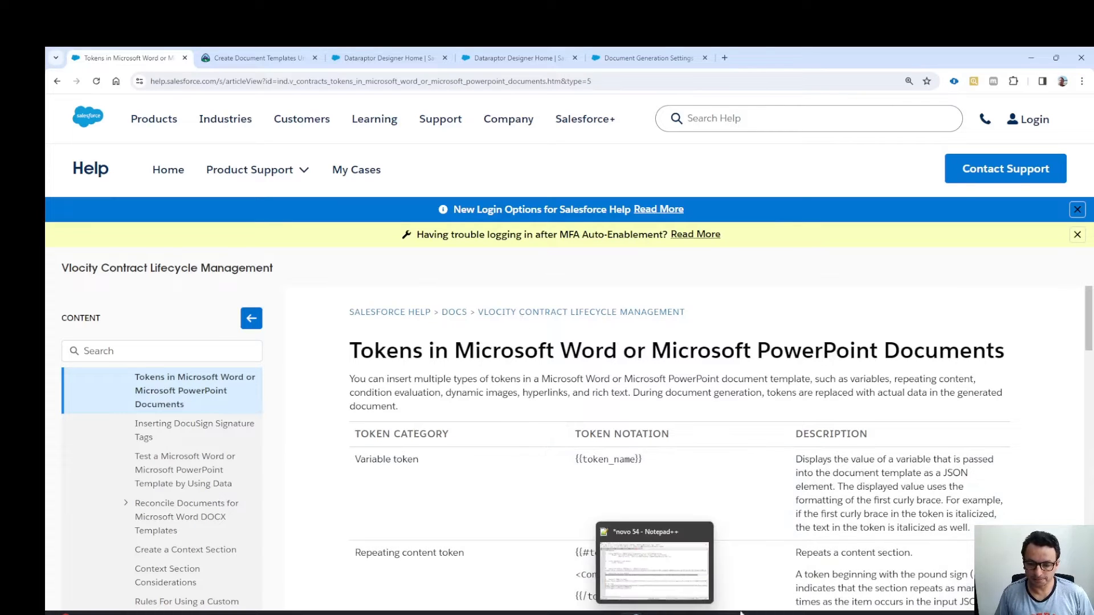
Step: Switch to Quote_Template.docx in Word, examine its variable tokens and highlight the {{#itens}} token in the product table
mouse_move(773, 613)
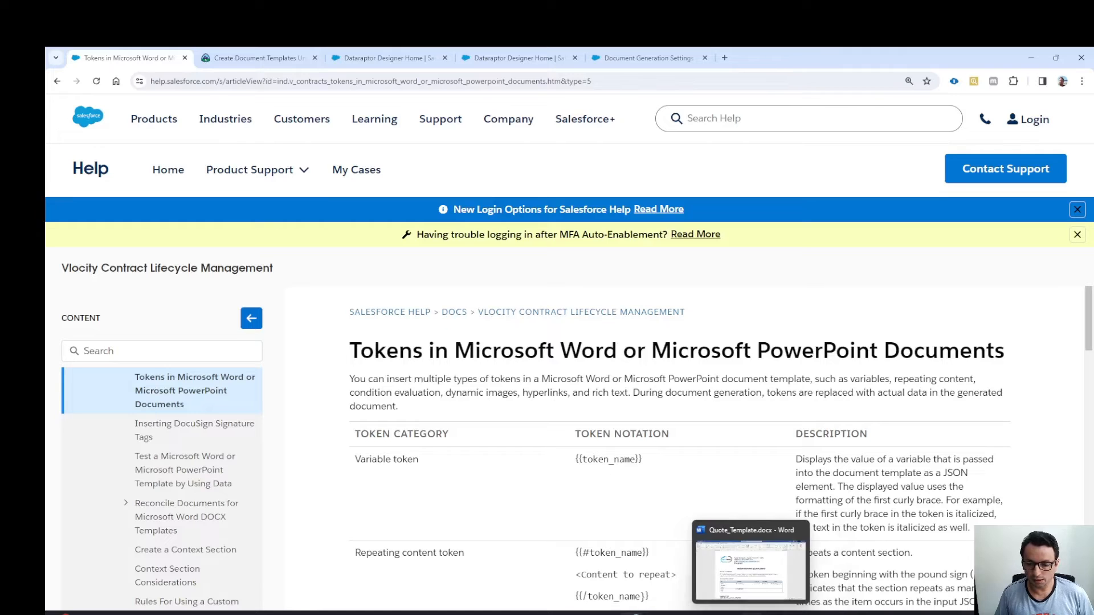
click(751, 613)
scroll(794, 314, up, 2)
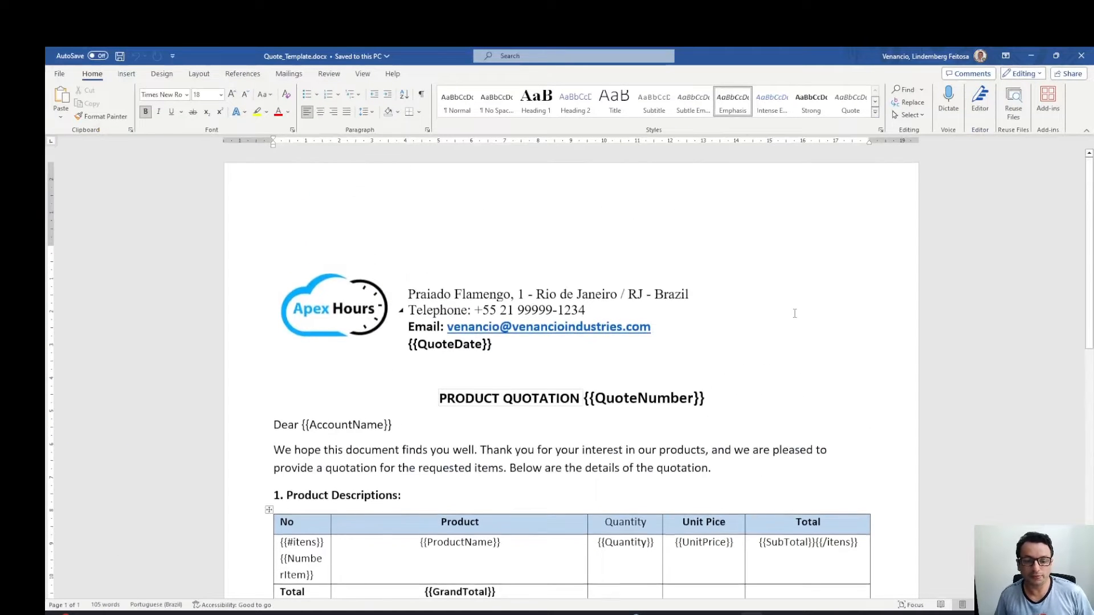
scroll(795, 314, down, 3)
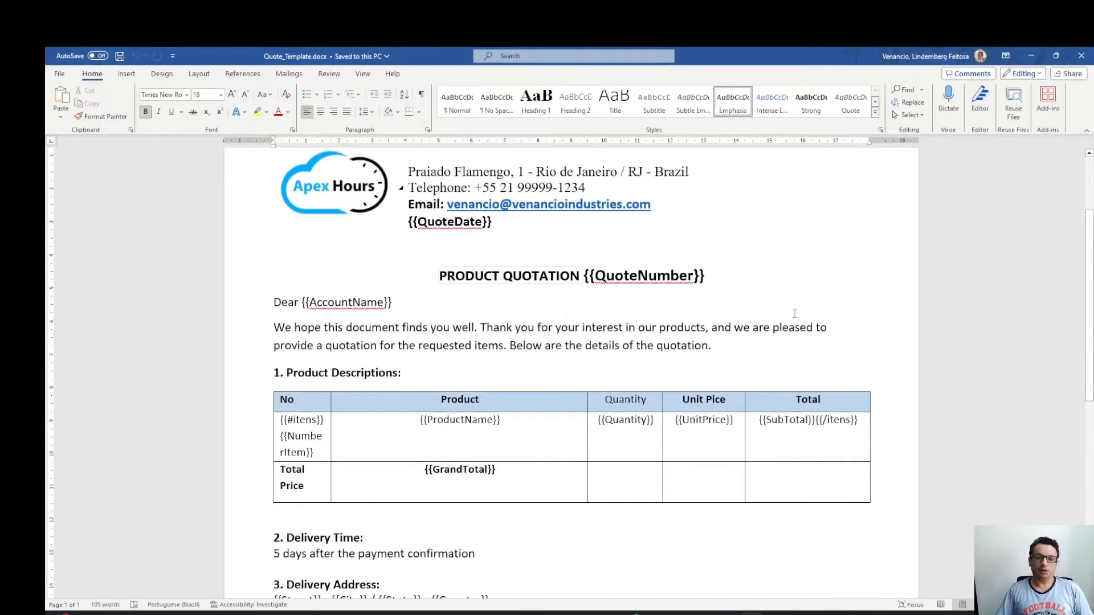
double_click(613, 269)
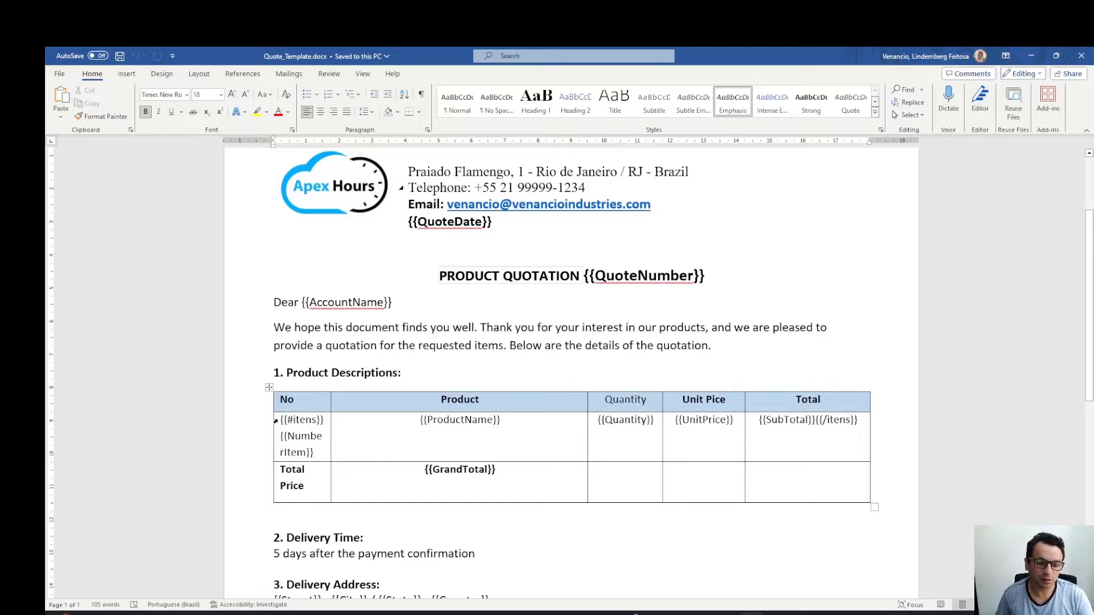
drag(279, 420, 324, 421)
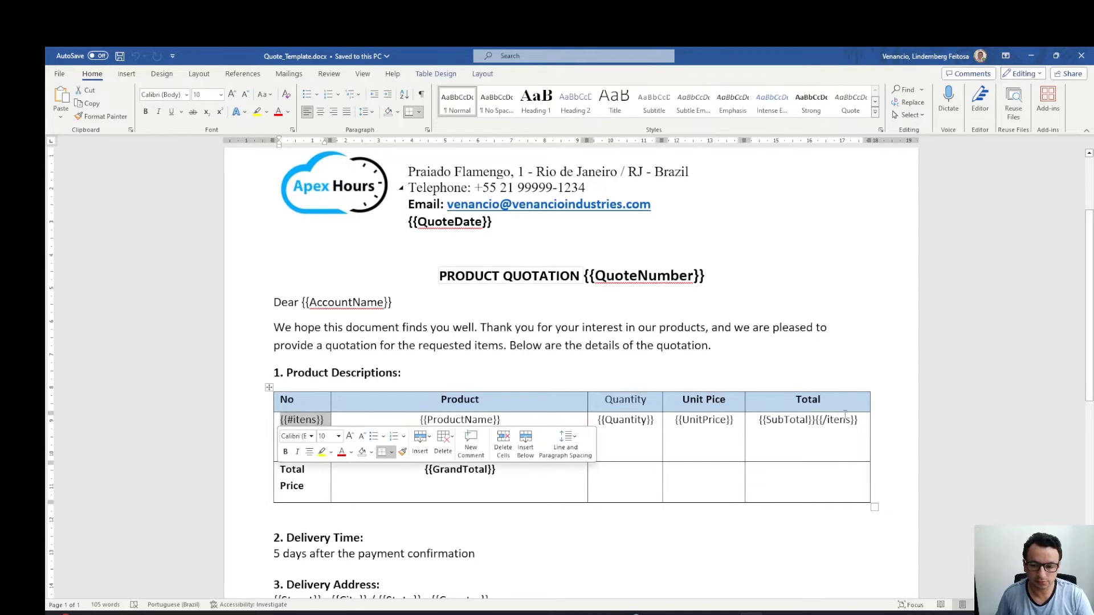
Step: Show the Agenda slide of the PowerPoint presentation and return to Quote_Template.docx in Word
key(super+Tab)
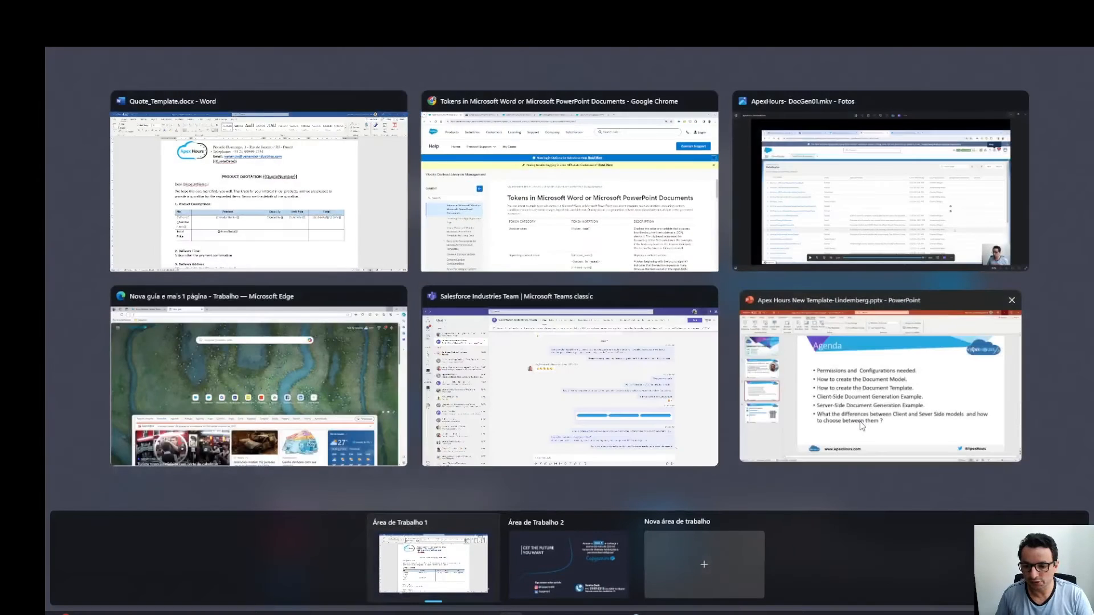
click(861, 426)
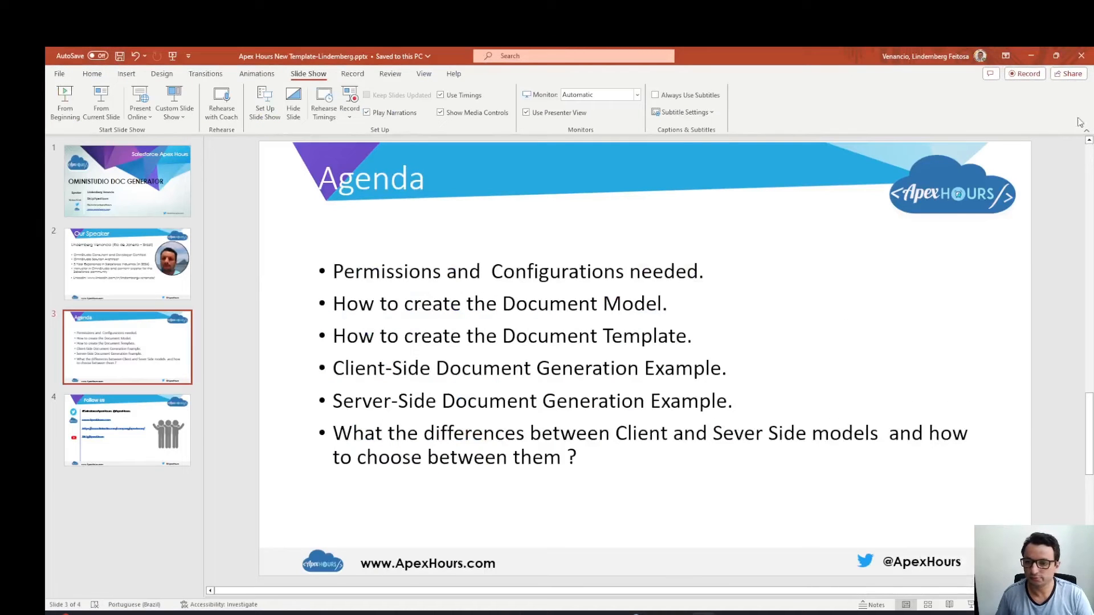
key(alt+Tab)
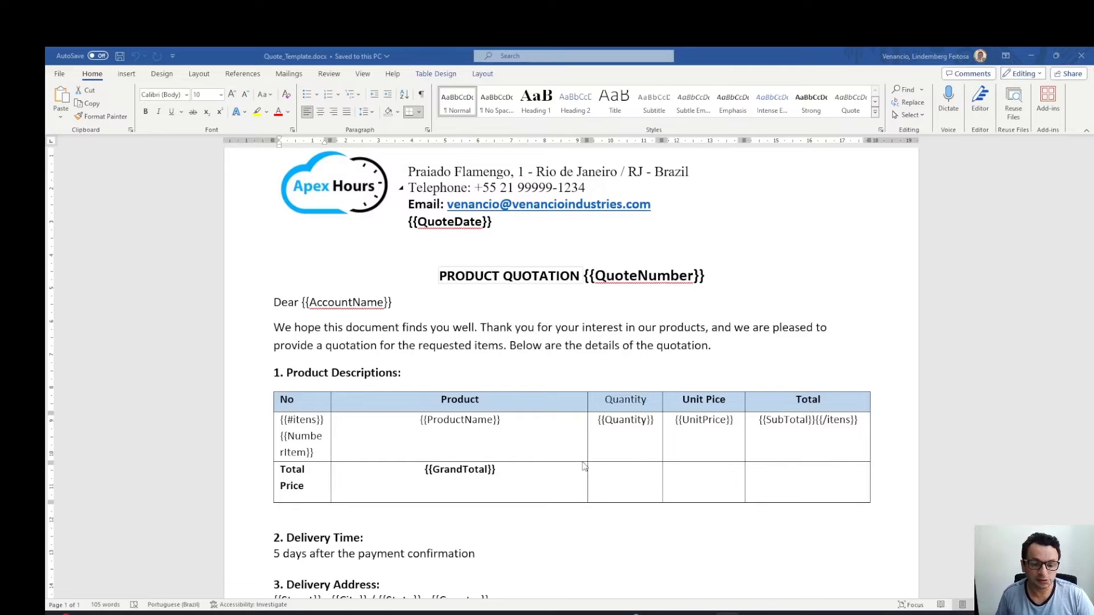
Step: Examine the delivery address, quotation validity, date and signature parts of the quote template, and return to the product table
scroll(584, 466, down, 3)
scroll(582, 464, down, 1)
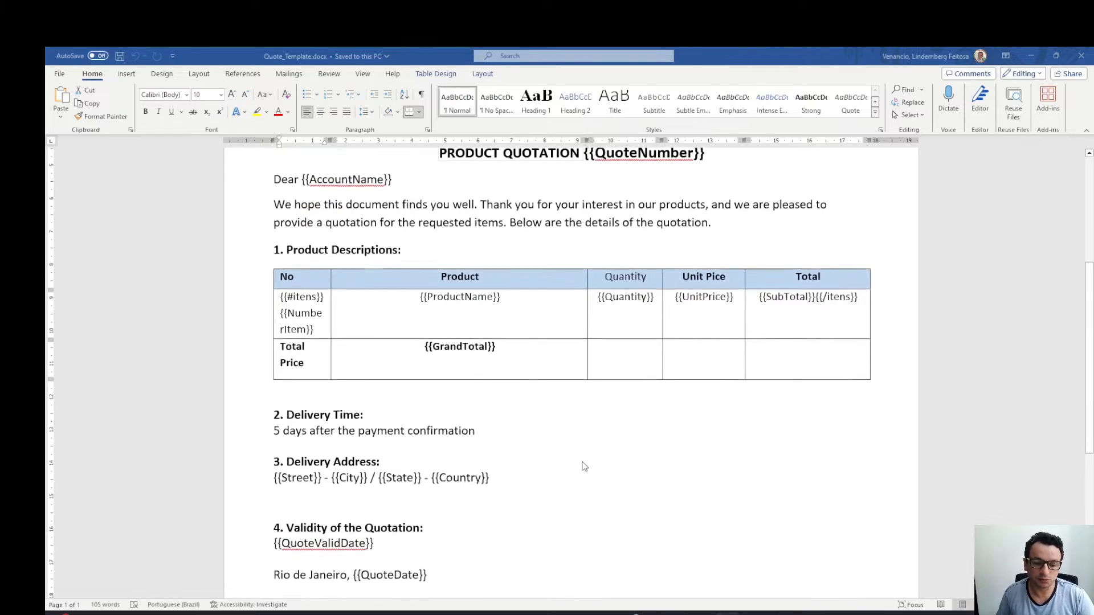
scroll(370, 473, down, 1)
scroll(368, 473, down, 2)
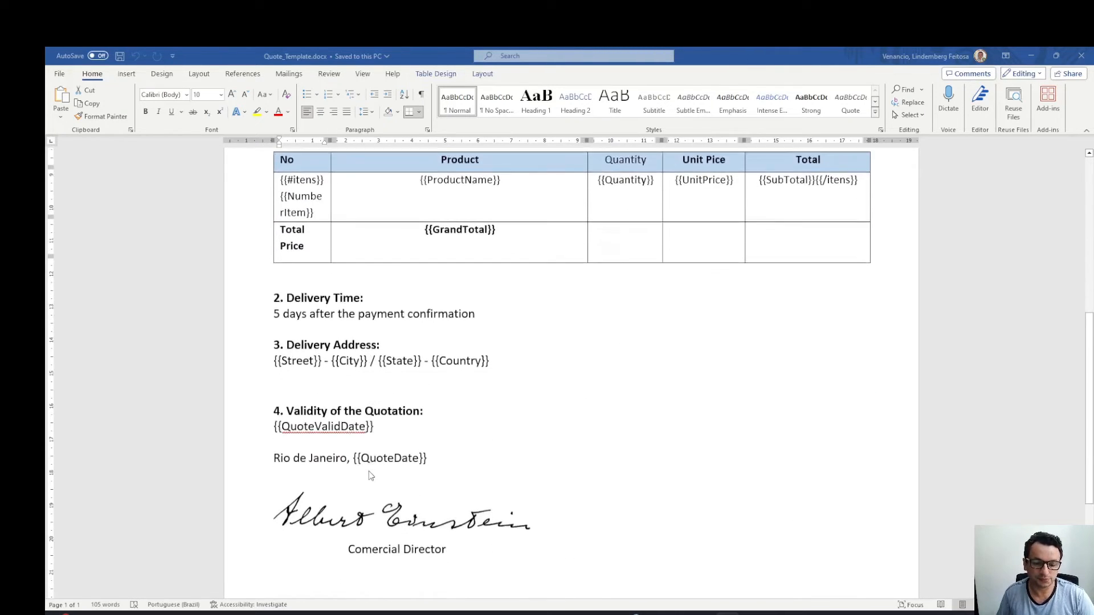
scroll(342, 410, down, 1)
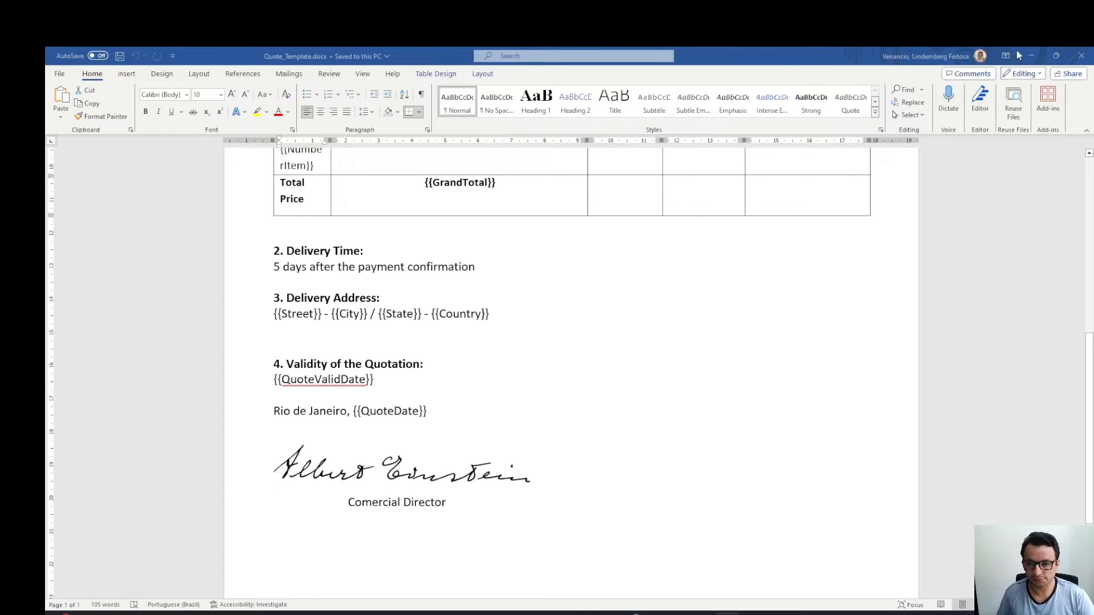
scroll(750, 339, up, 5)
scroll(749, 339, up, 1)
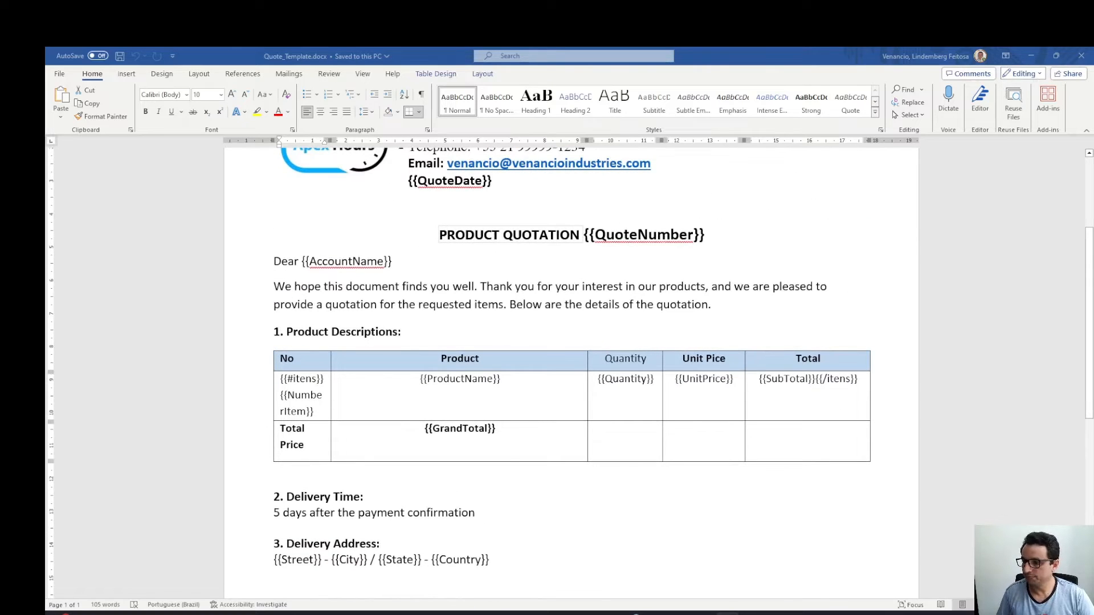
Step: Show the Trailhead section on data mapping in document generation, compare it with the Word quote template, and return to Trailhead
key(alt+Tab)
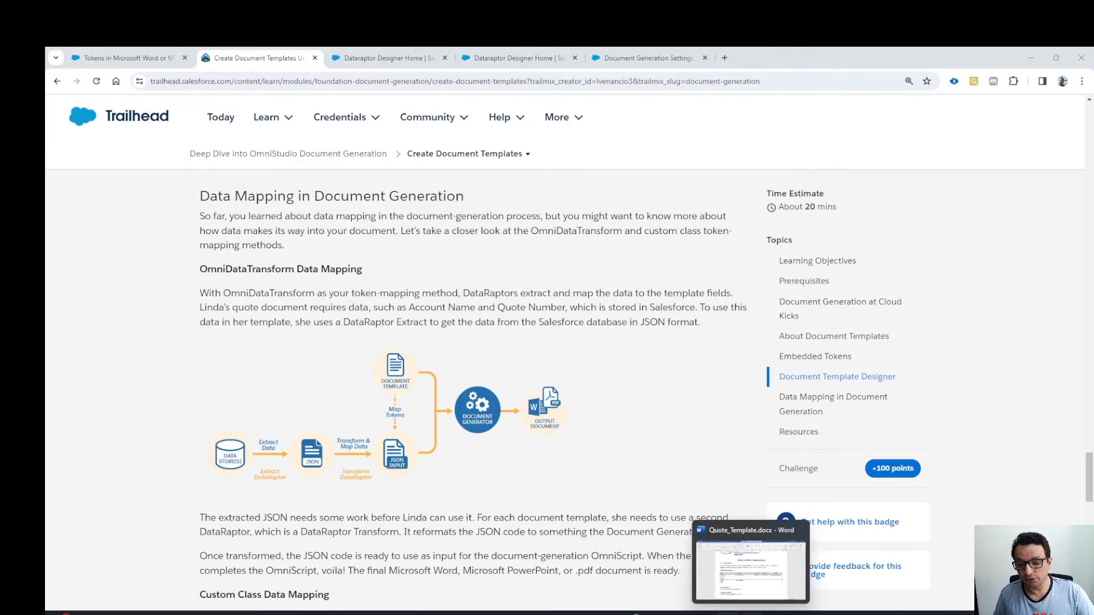
click(751, 613)
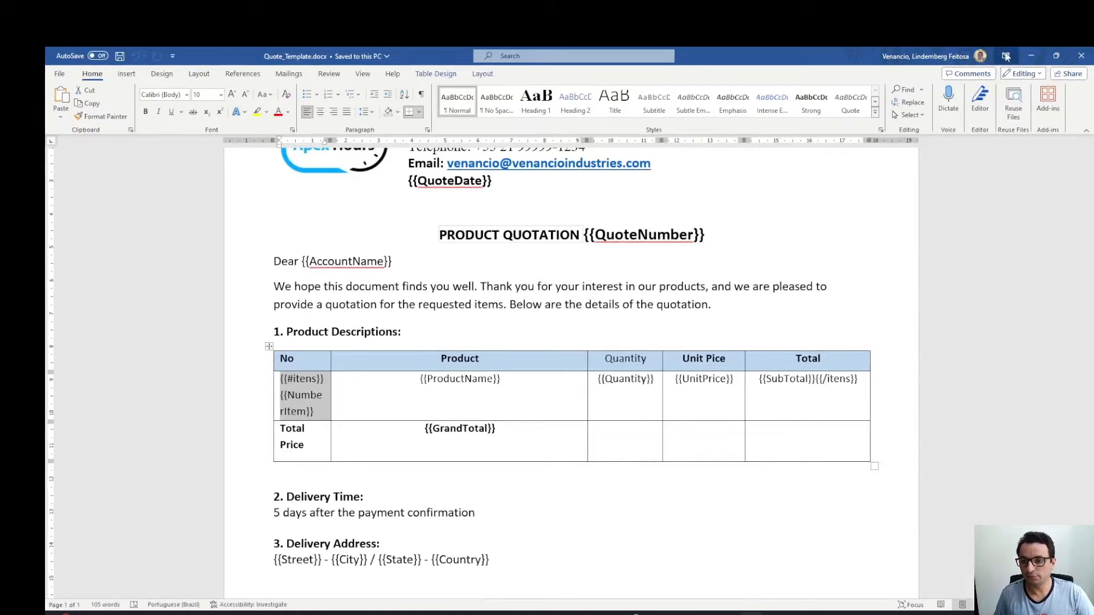
click(1030, 55)
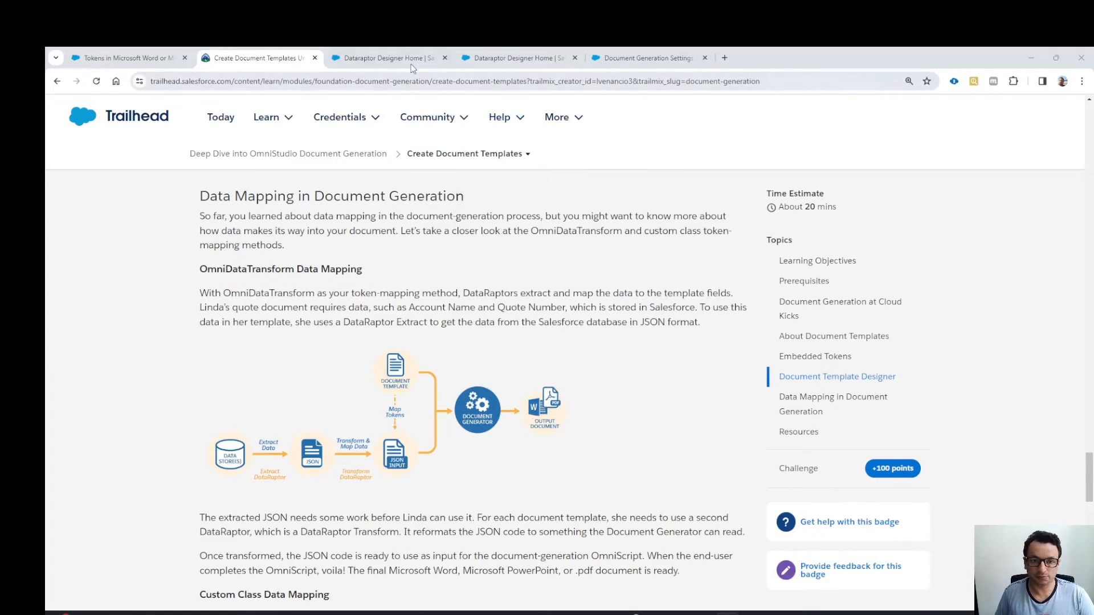
Step: Open version 1 of the DocGen_DRExtractQuoteDocTemplate DataRaptor from the OmniStudio DataRaptor list
click(494, 58)
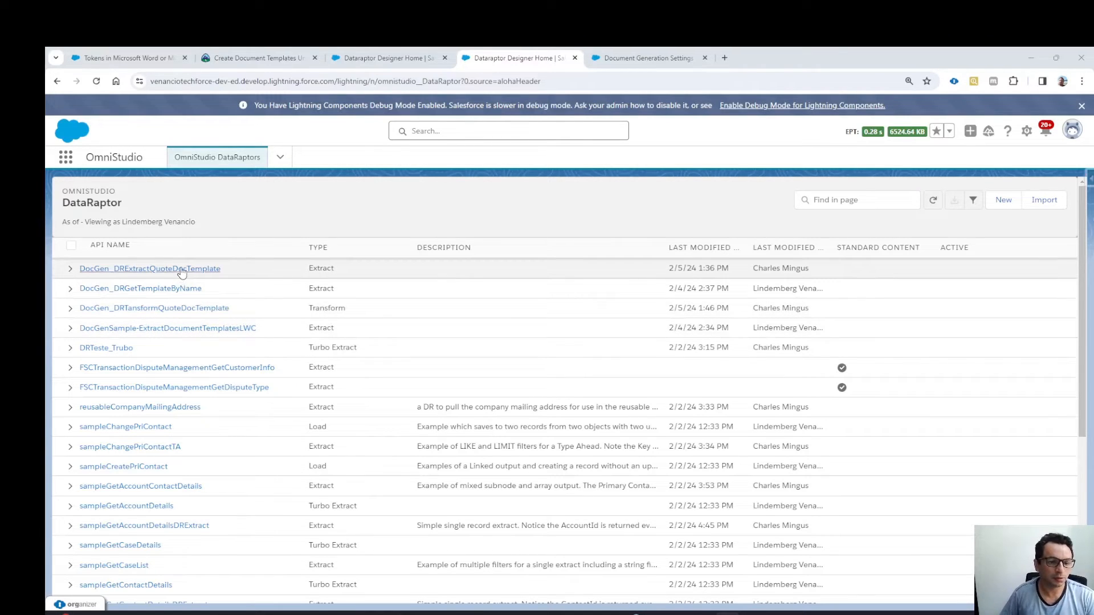
click(149, 270)
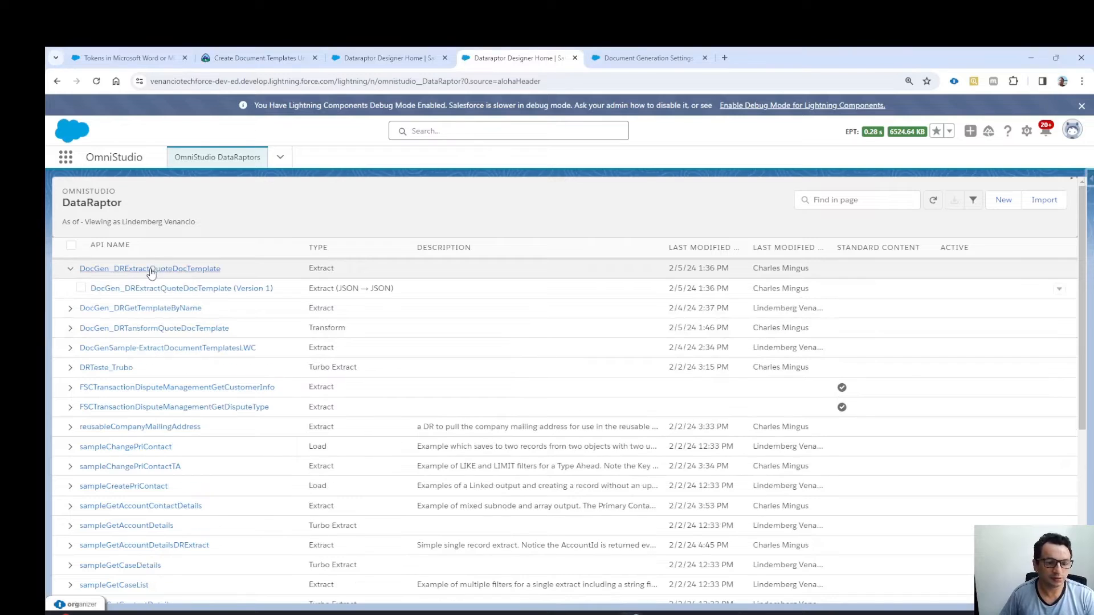
click(196, 291)
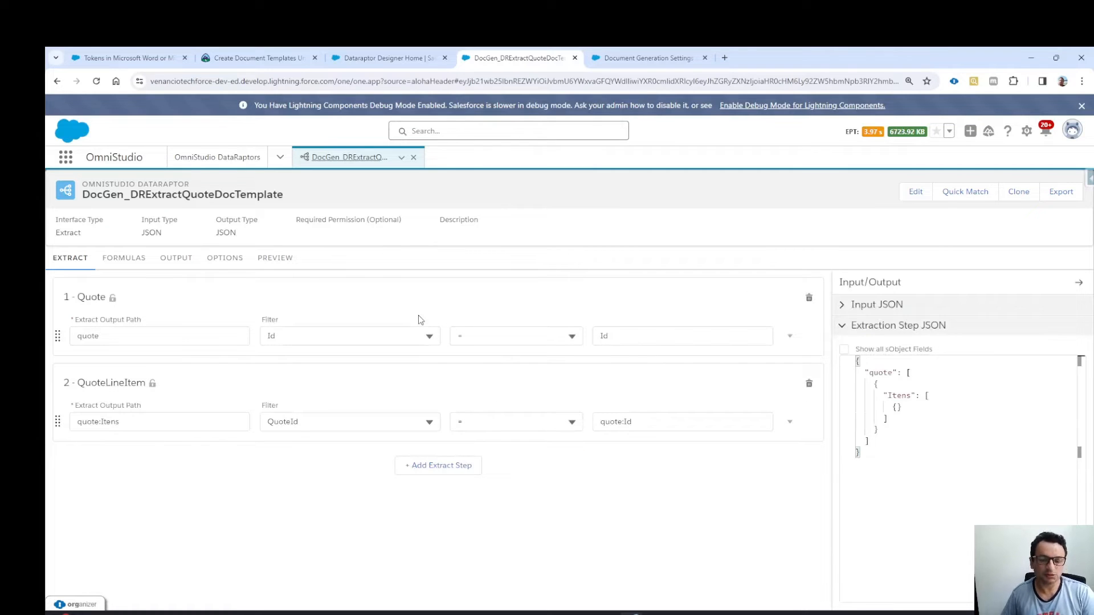
Step: Examine the Quote extract step's Id filter and the output JSON path mappings of DocGen_DRExtractQuoteDocTemplate
drag(634, 339, 593, 342)
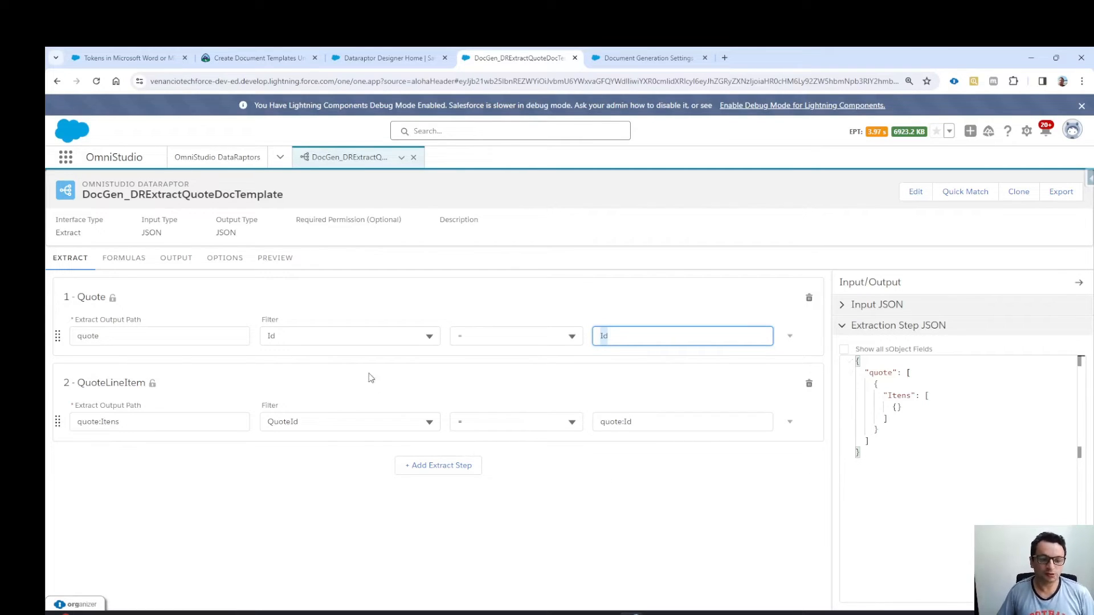
click(668, 338)
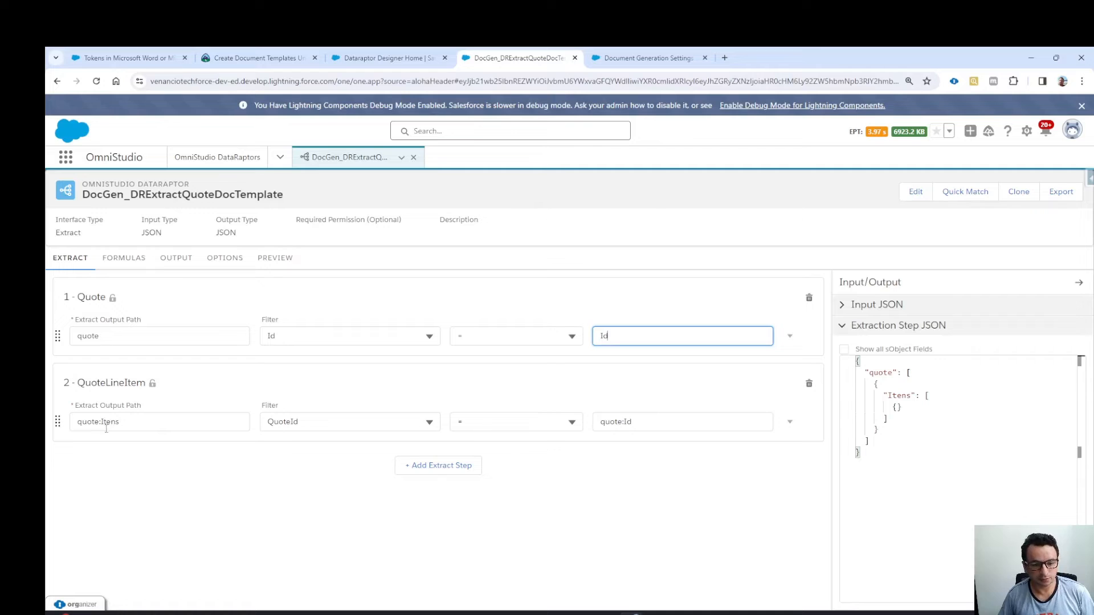
click(259, 259)
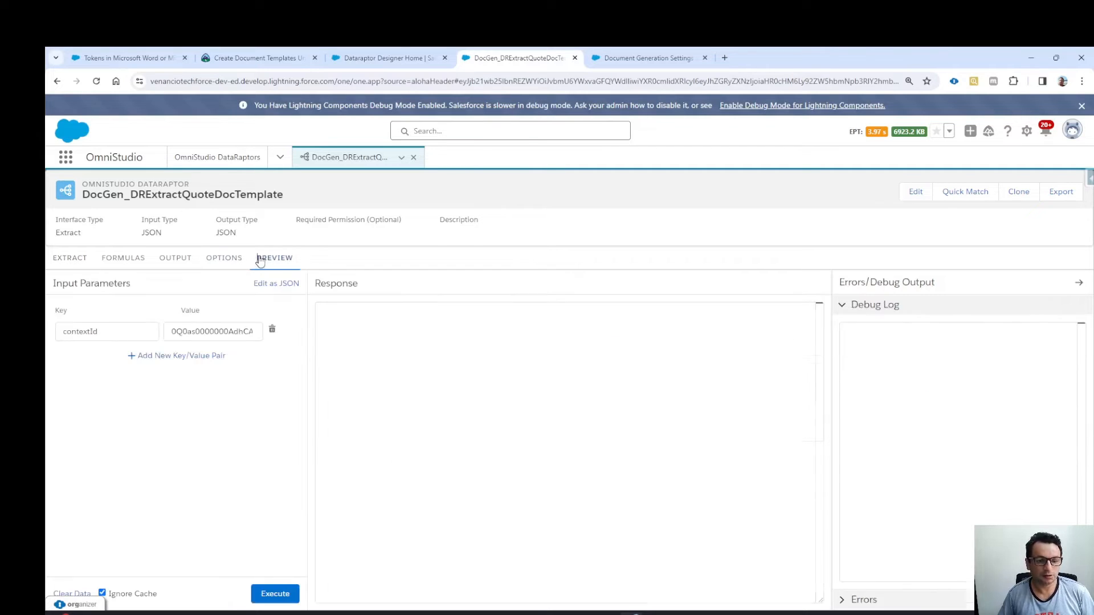
click(200, 271)
scroll(644, 365, down, 1)
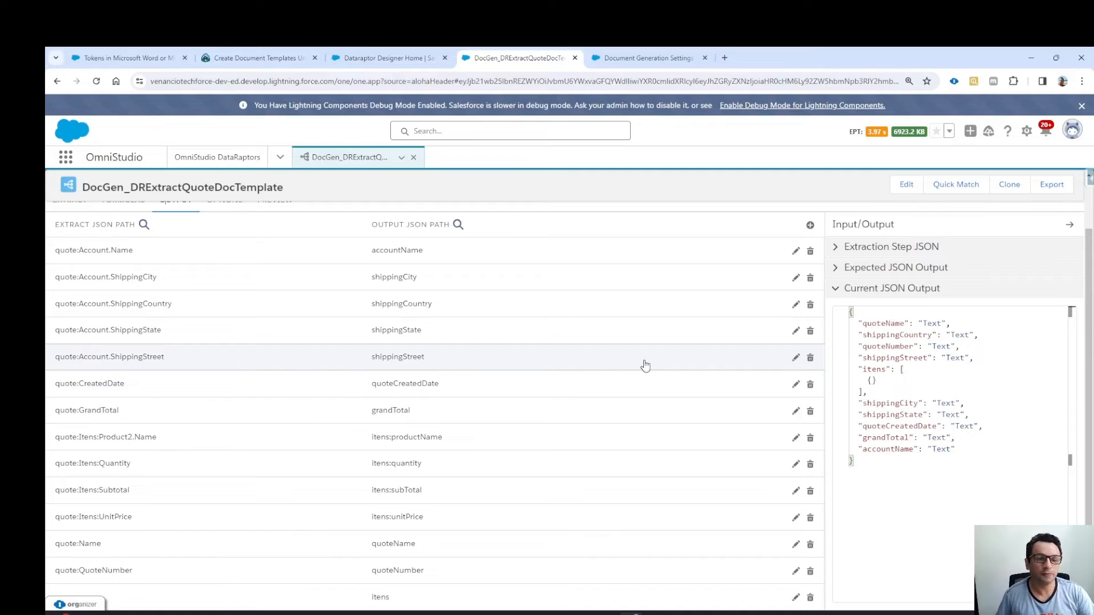
scroll(511, 446, up, 2)
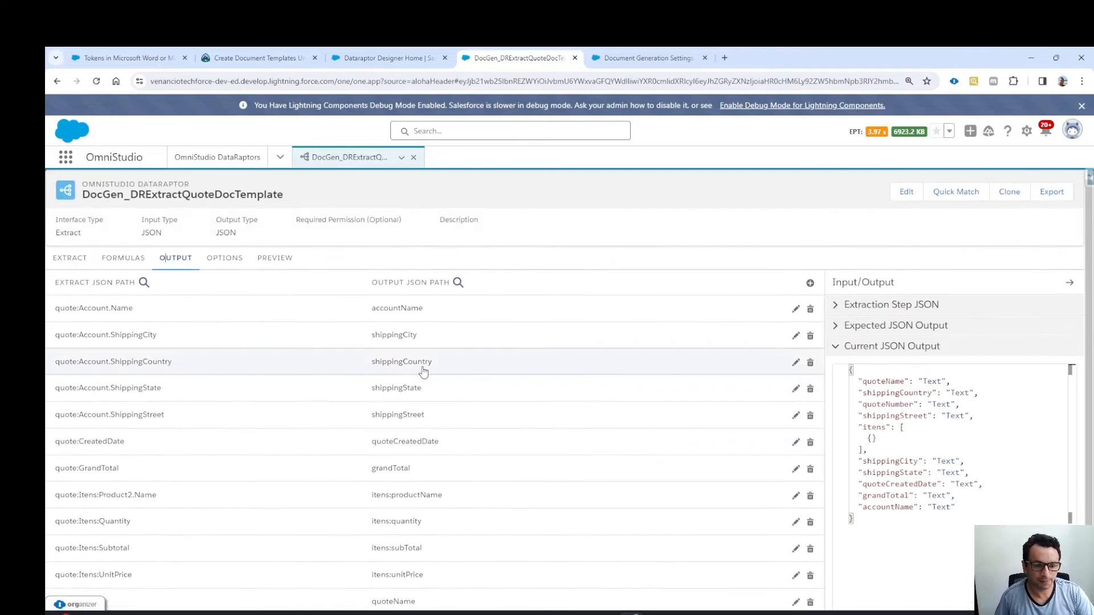
Step: Set the contextId preview parameter's value to 0Q0as0000000AdhCAE and execute the extract preview
click(275, 260)
click(231, 331)
double_click(231, 331)
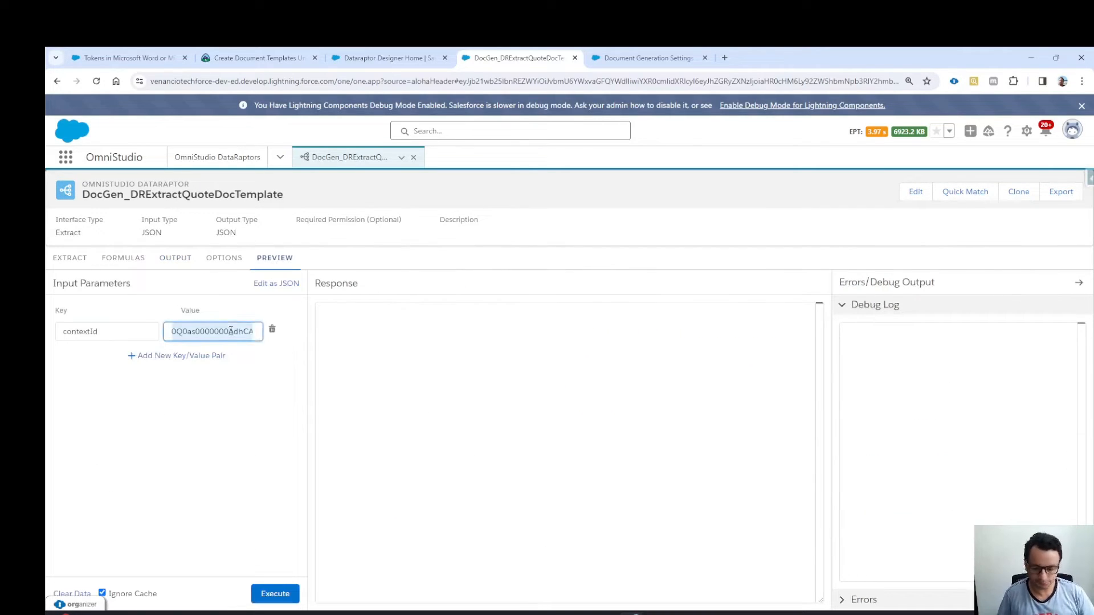
key(BackSpace)
text(0Q0as0000000AdhCAE)
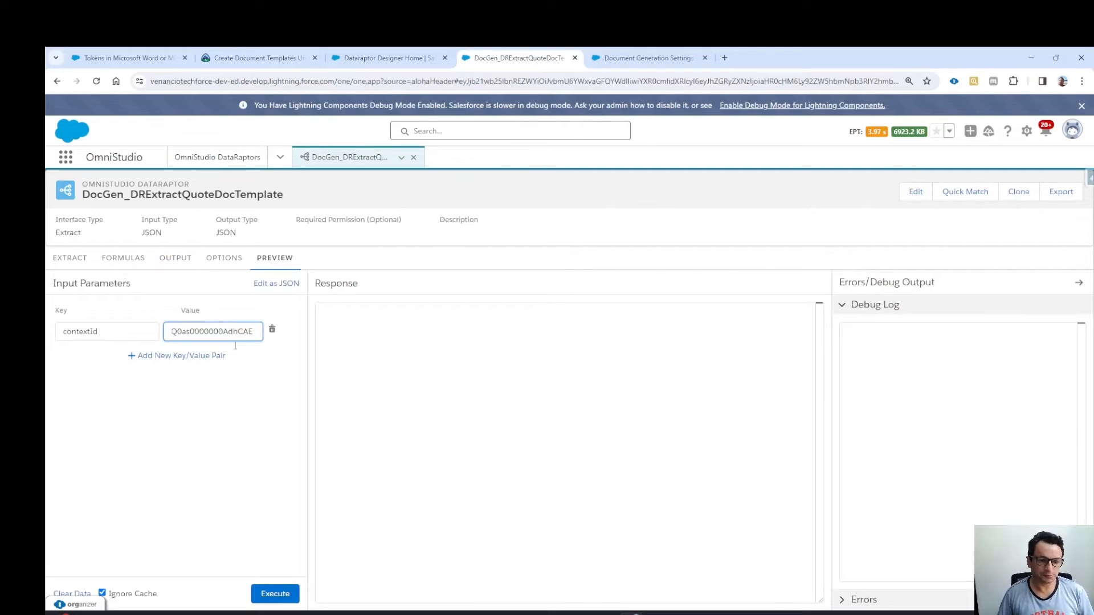
click(288, 593)
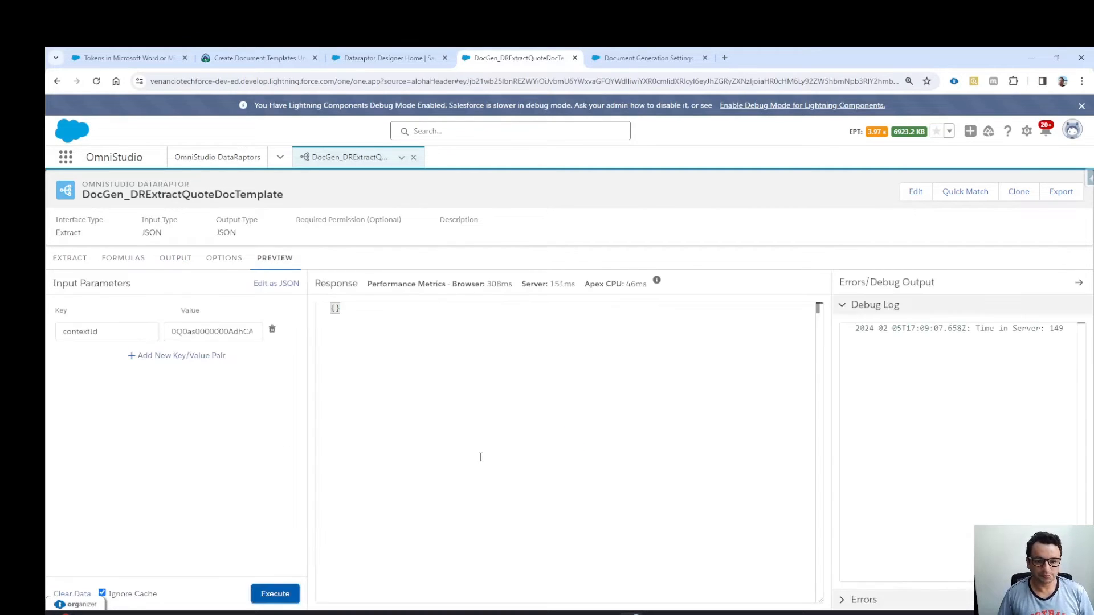
Step: Rename the preview parameter key to Id and execute the extract preview again
drag(114, 332, 46, 334)
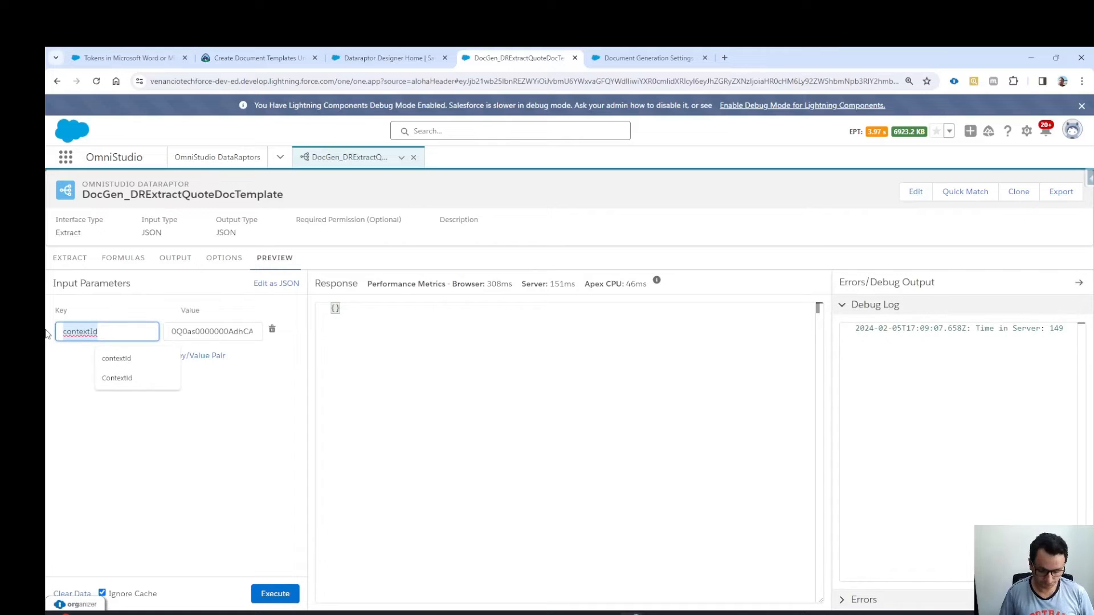
key(BackSpace)
text(Id)
click(154, 396)
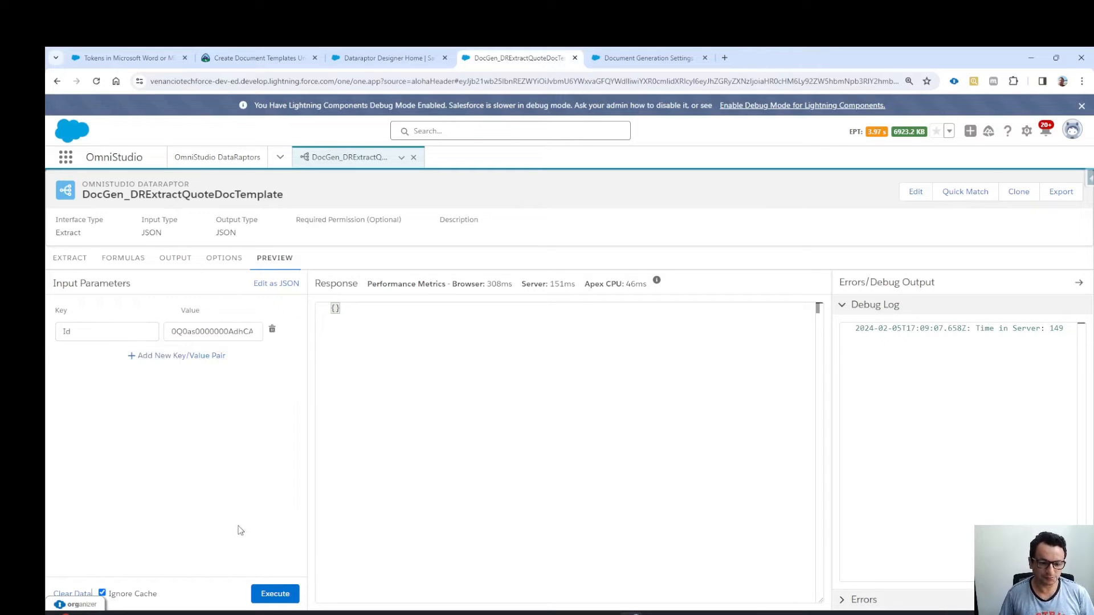
click(276, 594)
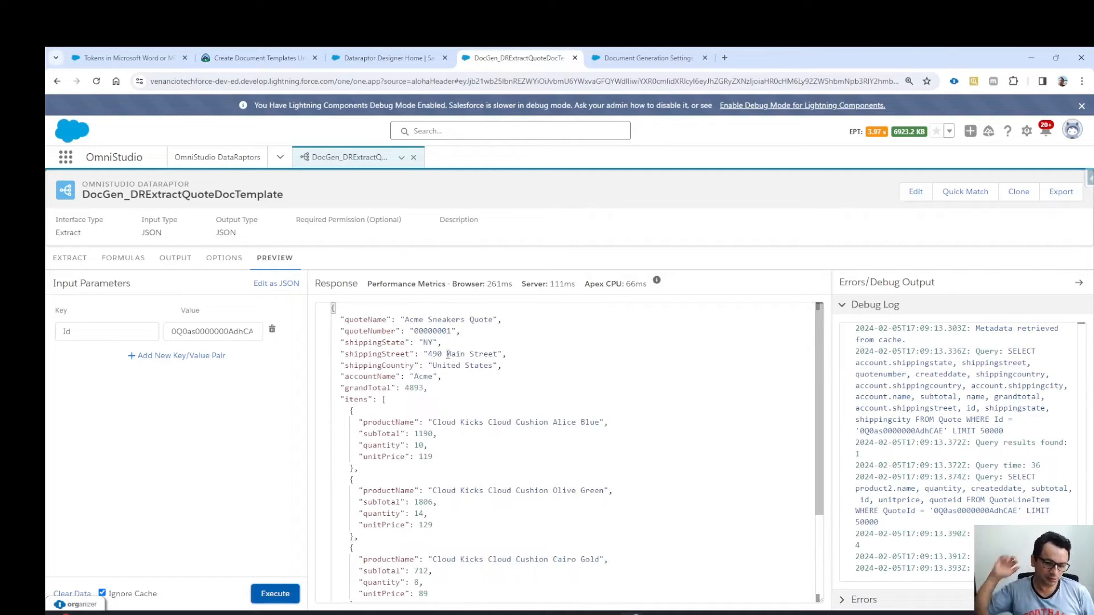
Step: Review the extract preview response, compare its key names with the QuoteNumber token in Quote_Template.docx in Word, and return to the DataRaptor
scroll(447, 354, down, 3)
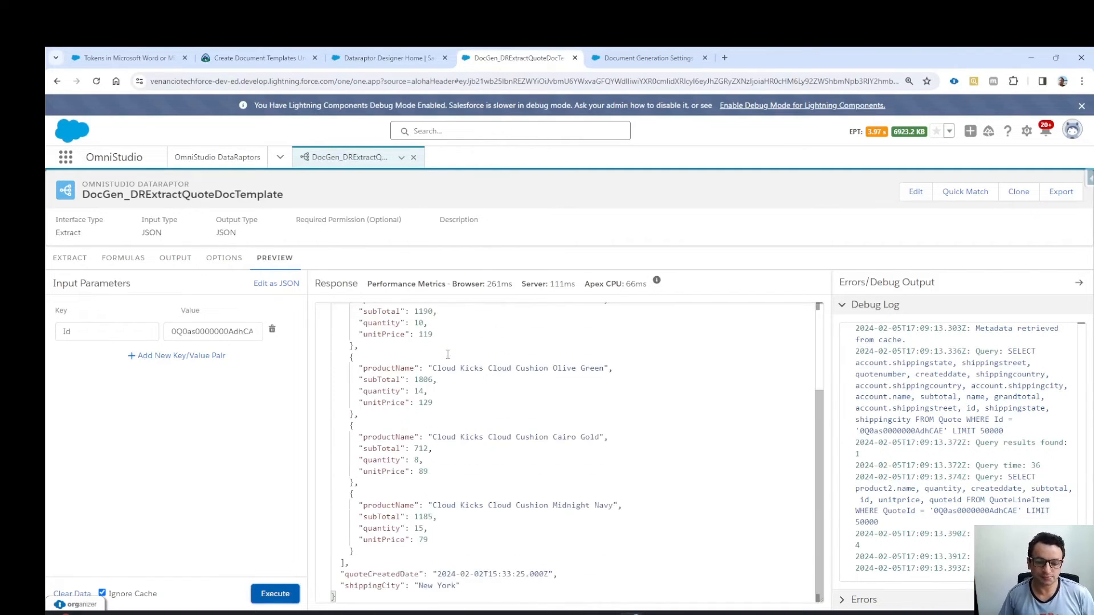
scroll(448, 354, up, 3)
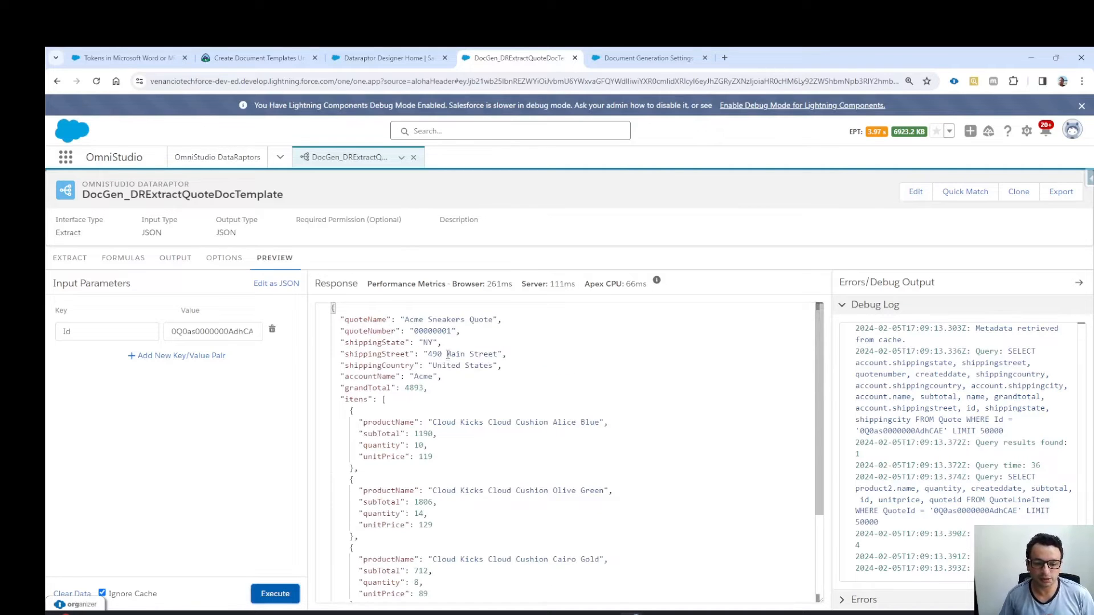
scroll(415, 399, down, 1)
scroll(414, 402, up, 1)
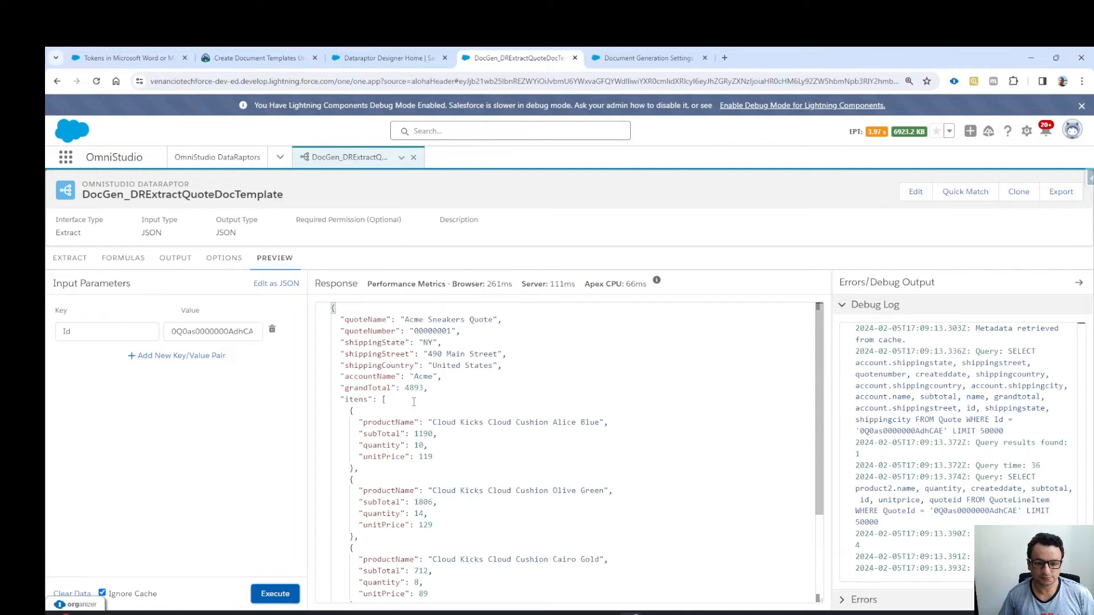
double_click(385, 321)
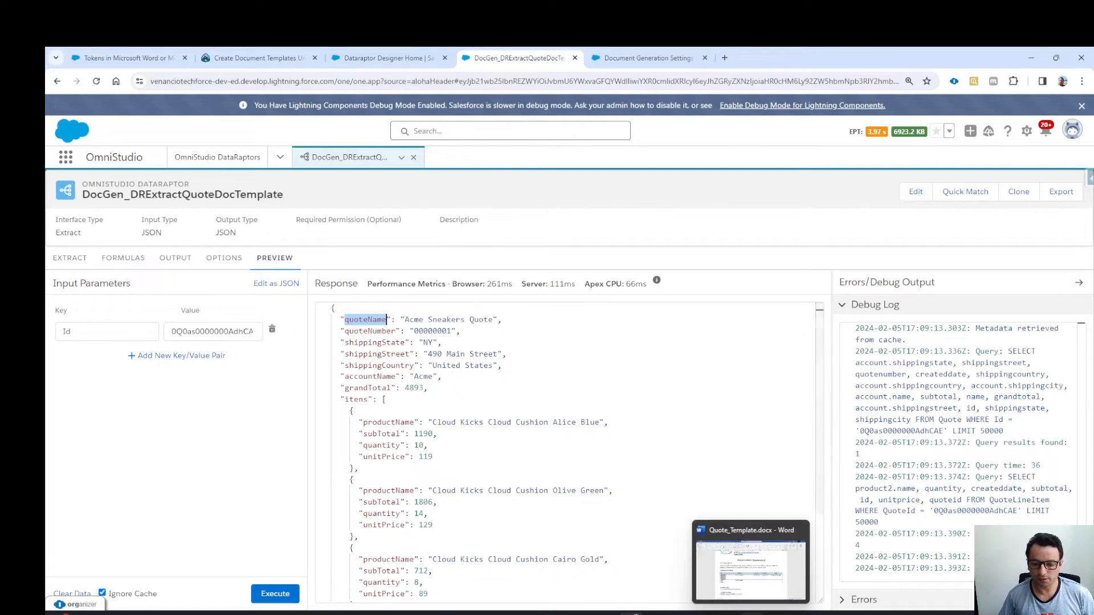
click(751, 573)
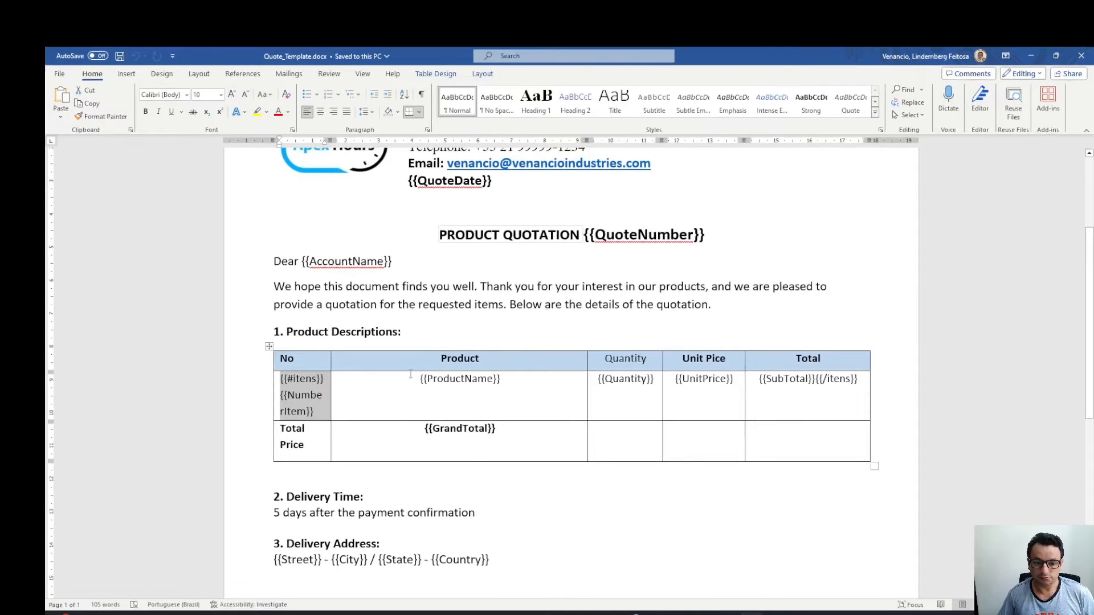
scroll(410, 374, up, 3)
double_click(636, 398)
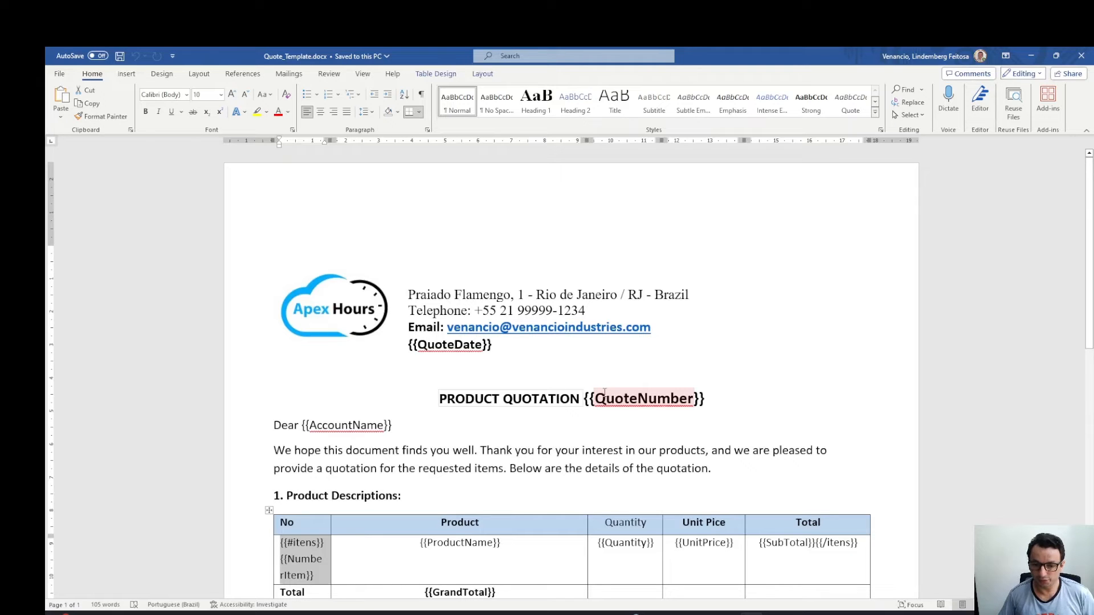
click(604, 398)
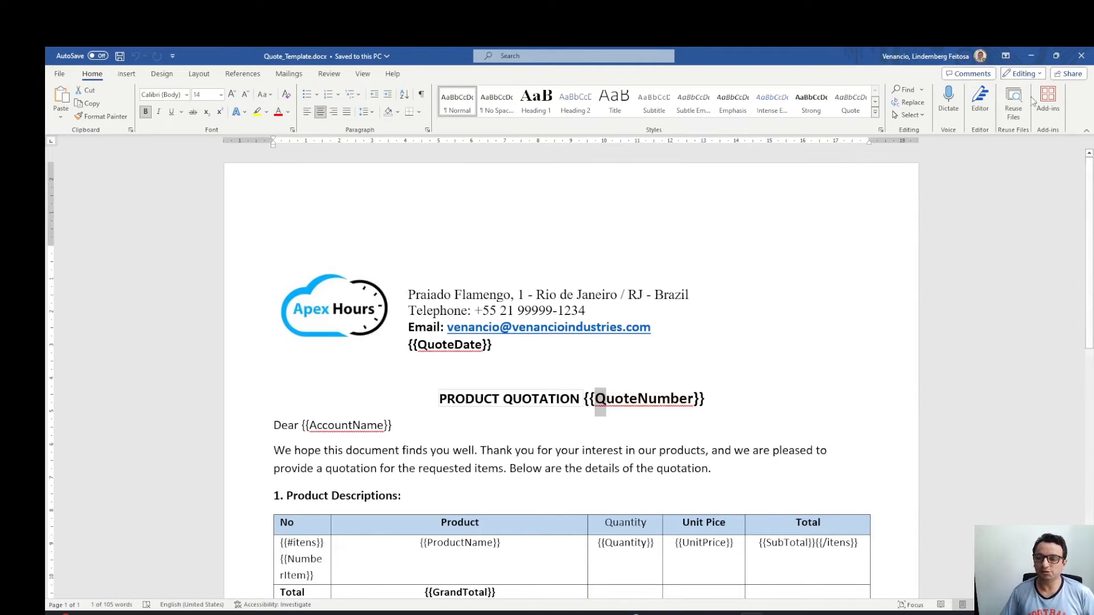
click(1030, 55)
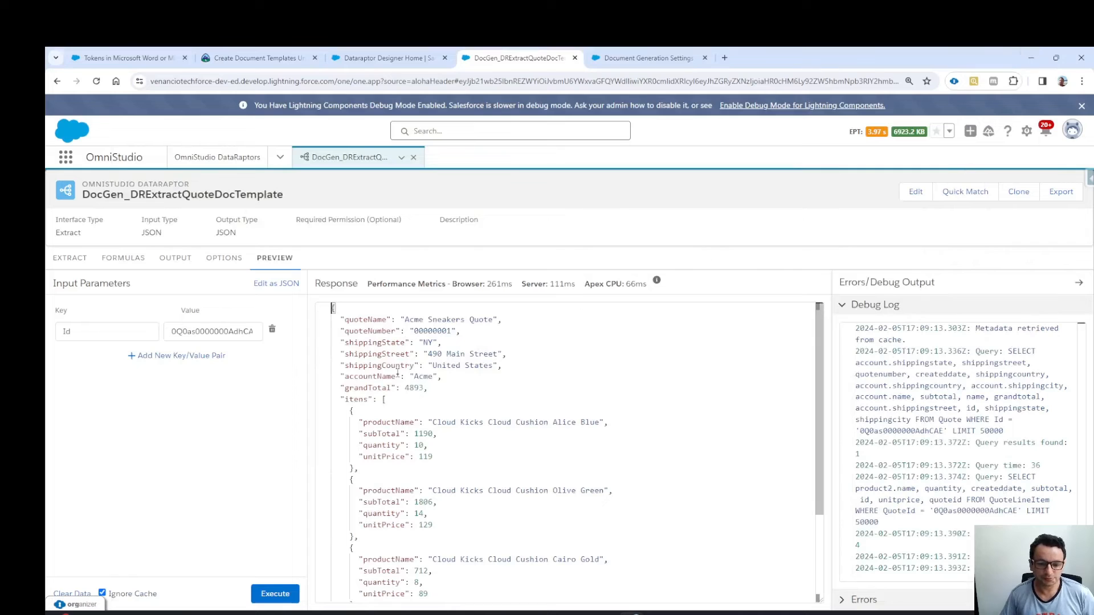
Step: Review the quoteNumber key and the line items in the extract response, and copy the entire JSON
double_click(369, 332)
scroll(398, 388, down, 2)
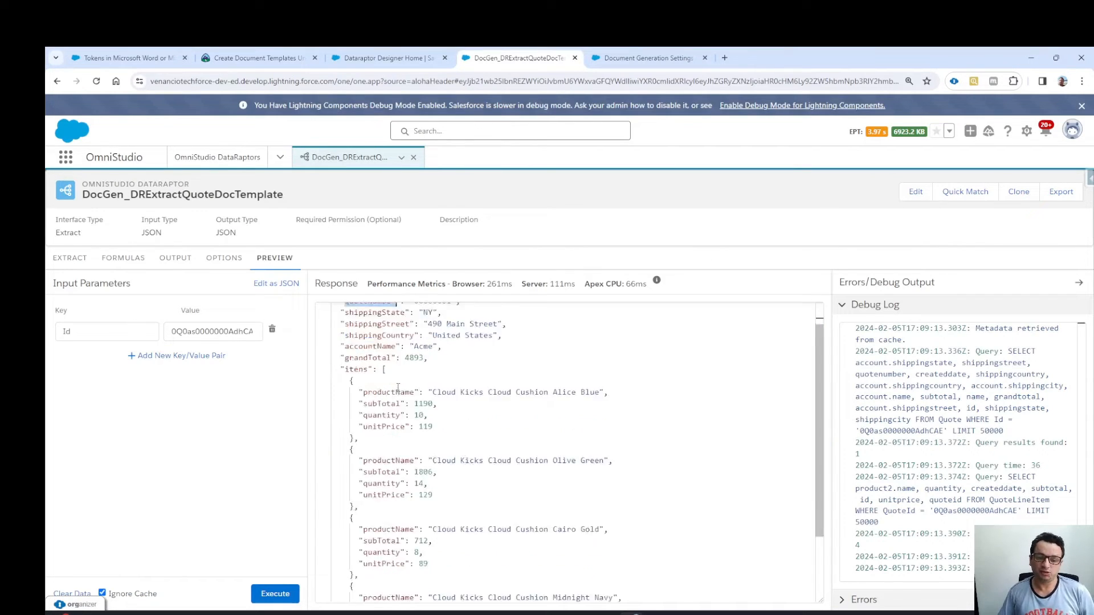
scroll(397, 388, down, 1)
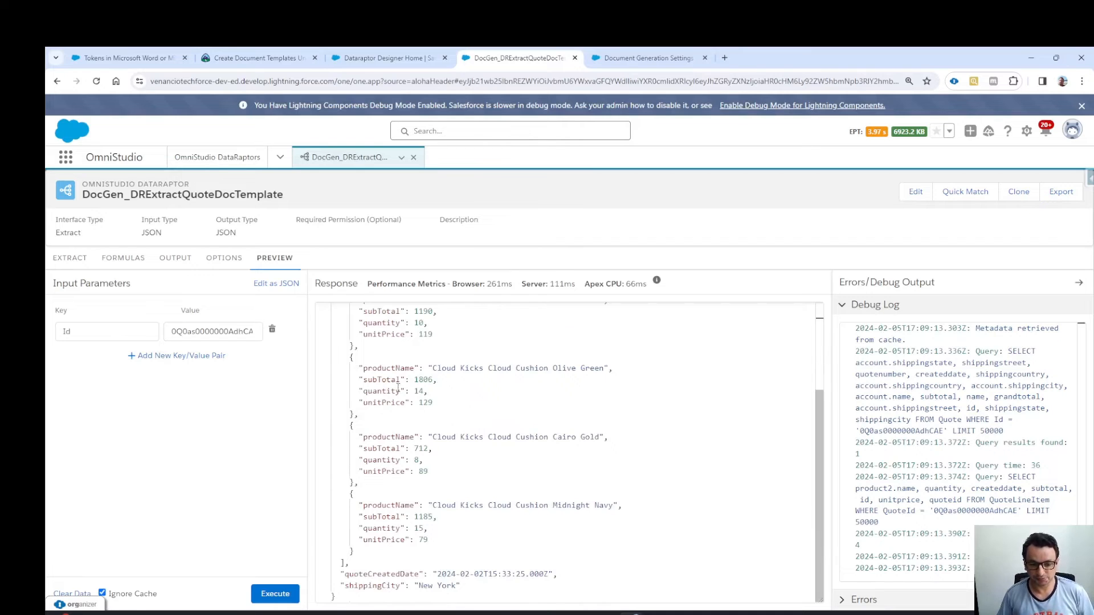
scroll(398, 388, up, 4)
scroll(398, 388, down, 4)
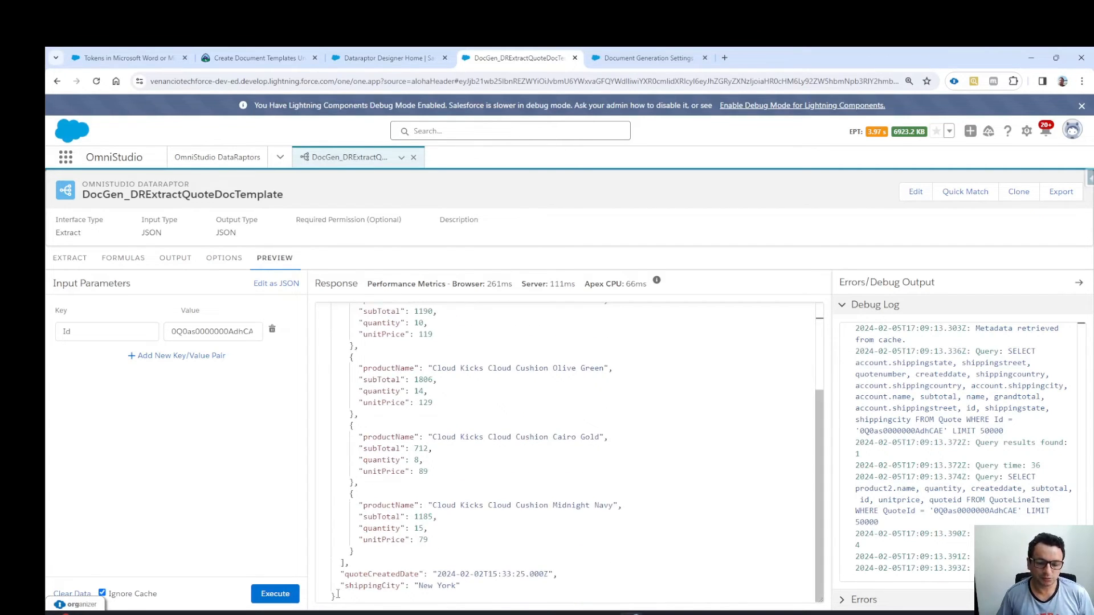
drag(336, 595, 342, 281)
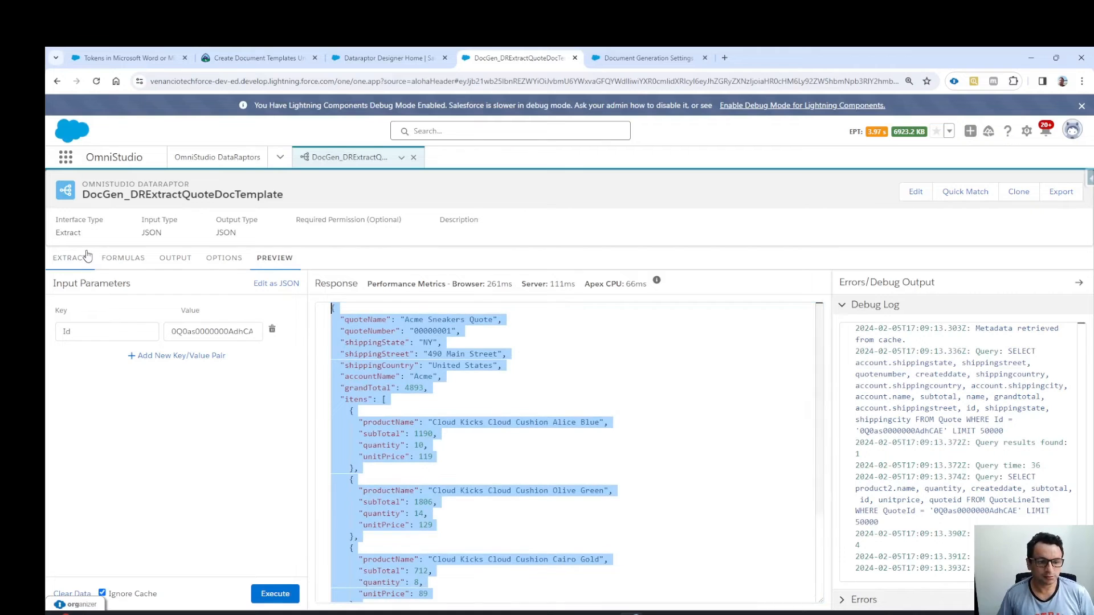
Step: Open version 1 of the DocGen_DRTansformQuoteDocTemplate DataRaptor from the OmniStudio DataRaptor list
click(226, 163)
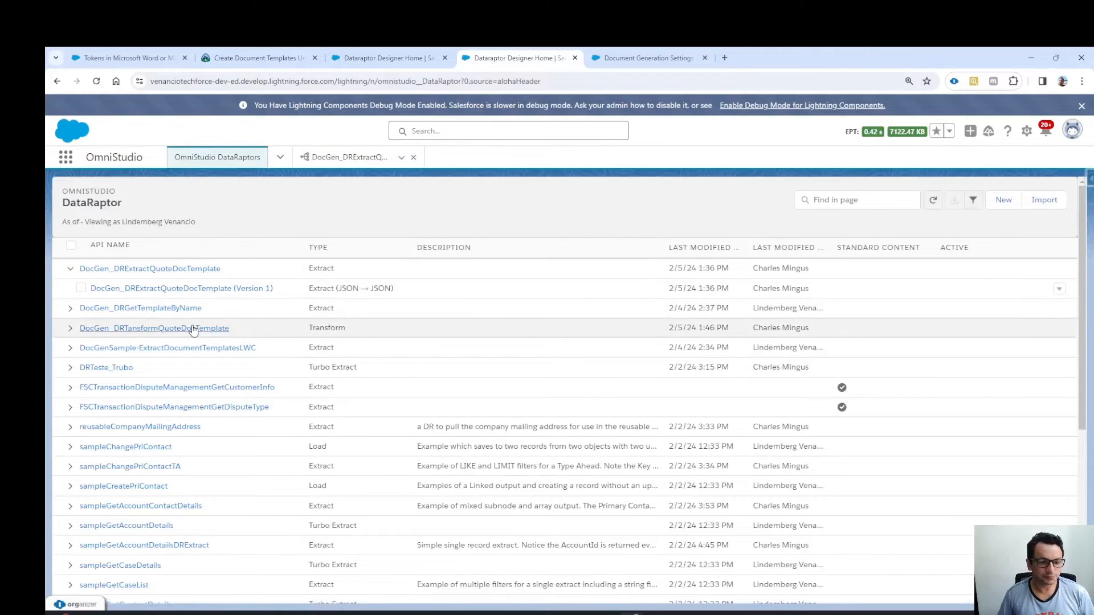
click(193, 330)
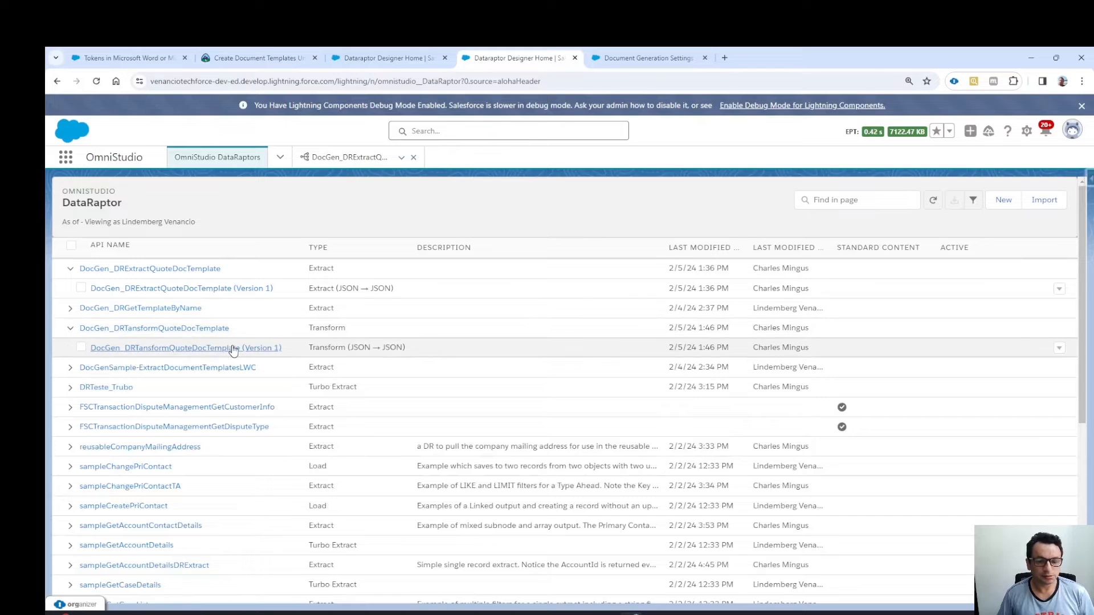
click(232, 348)
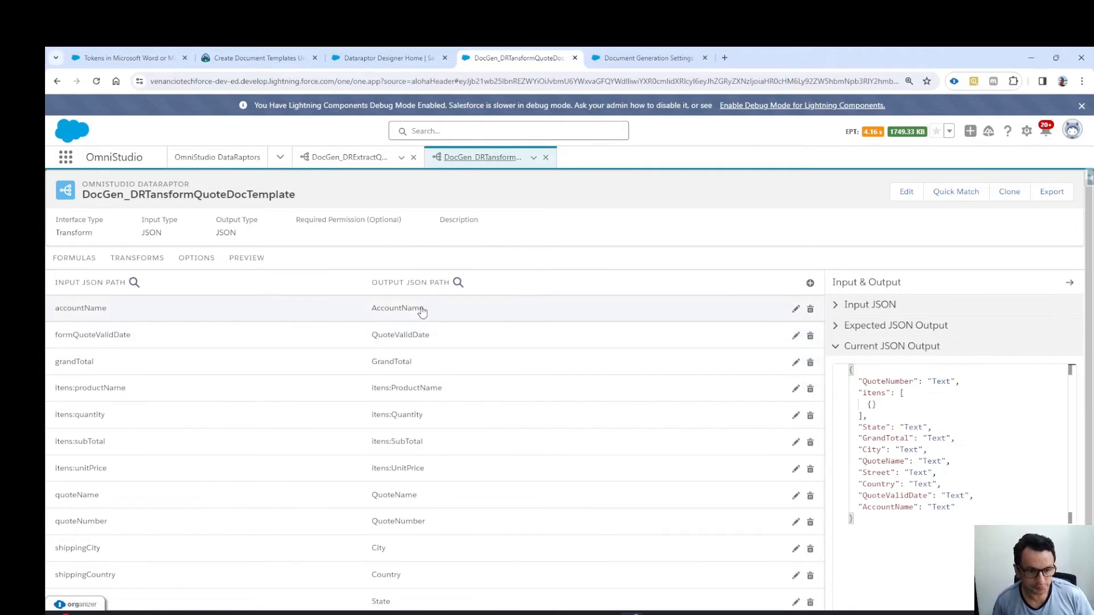
Step: Replace the transform DataRaptor's preview input with the copied extract JSON and execute the preview
click(261, 260)
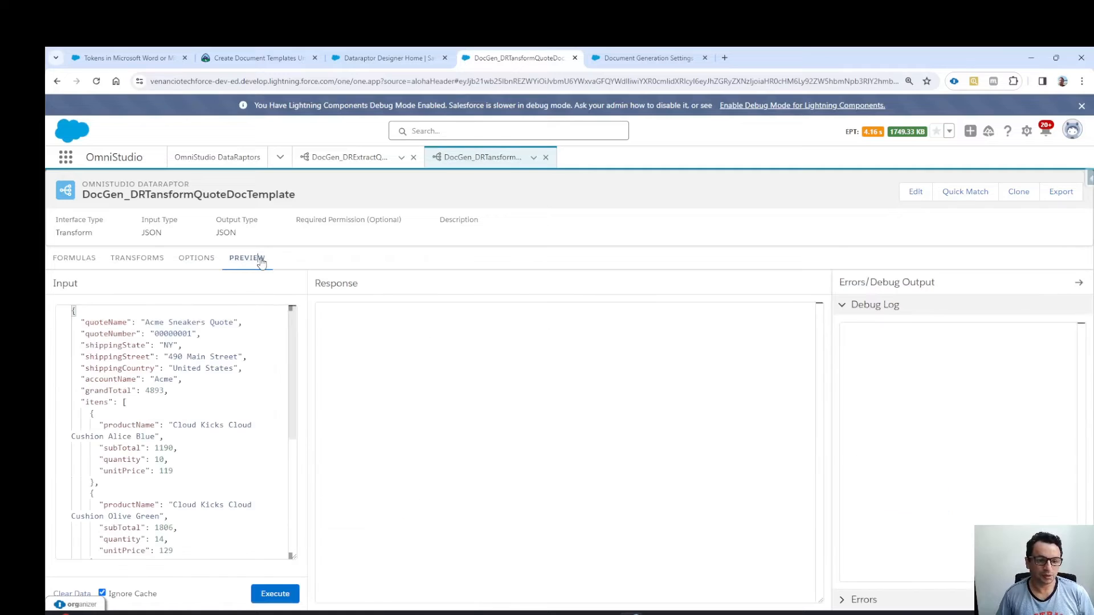
click(171, 352)
key(ctrl+a)
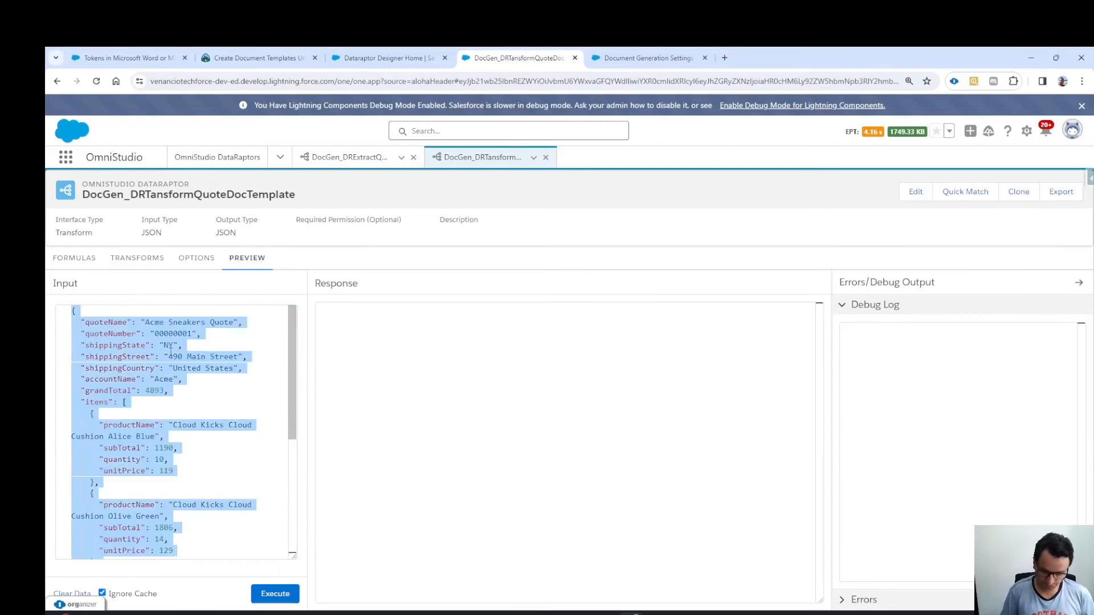
key(BackSpace)
key(ctrl+v)
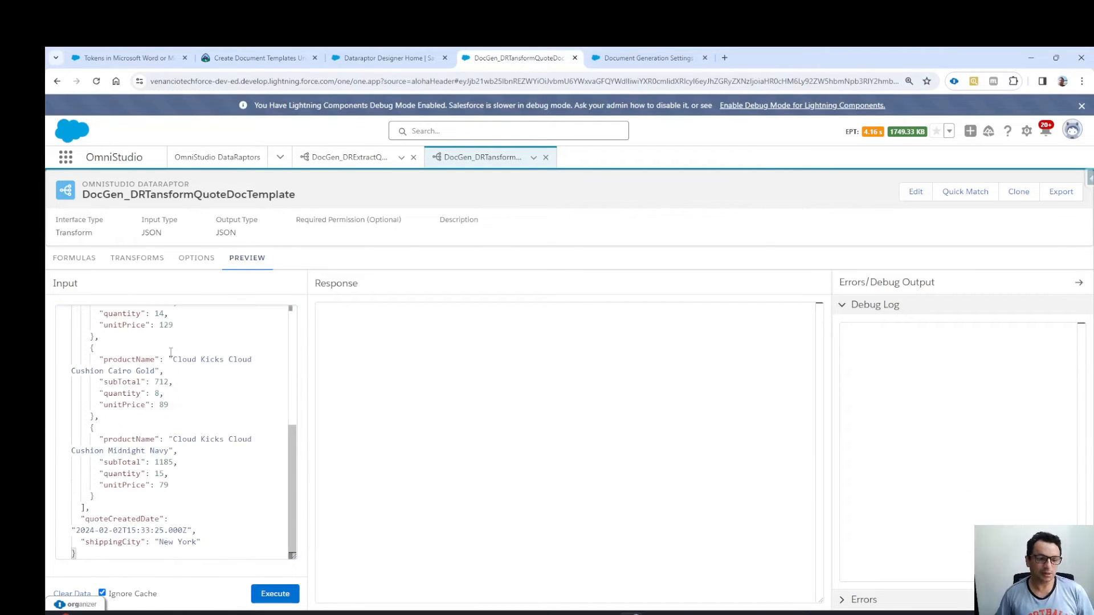
scroll(210, 393, up, 7)
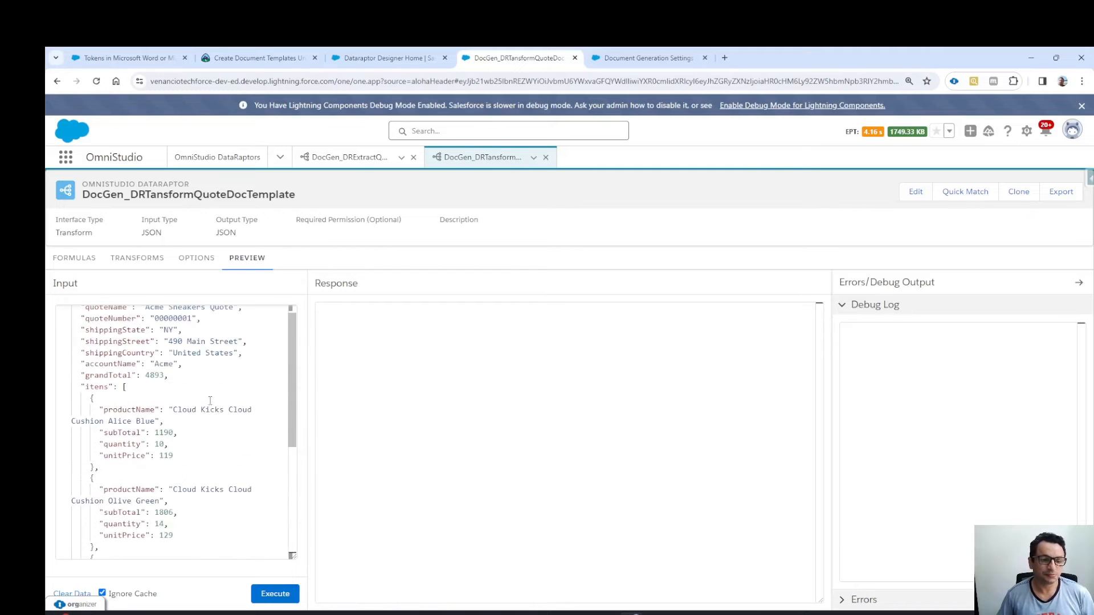
scroll(210, 400, up, 1)
scroll(210, 400, down, 3)
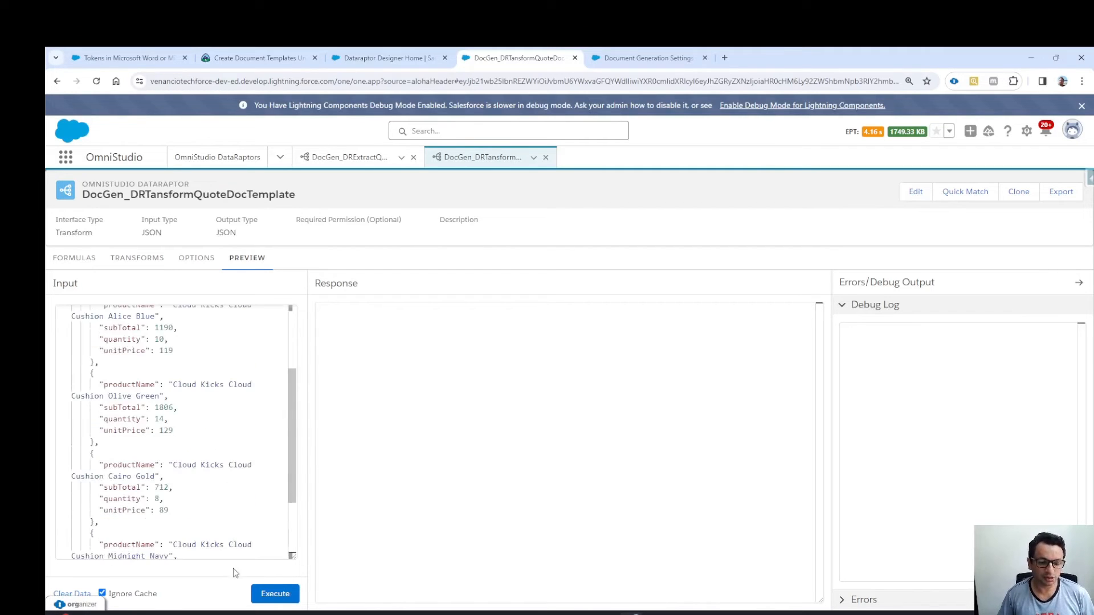
click(270, 592)
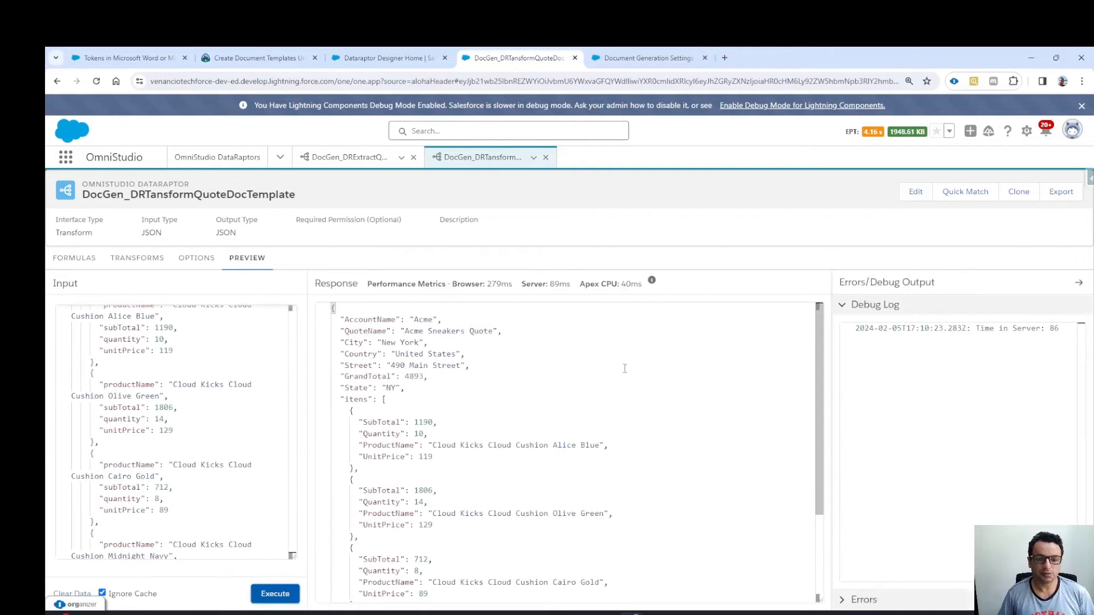
Step: Compare the transform response's AccountName and other keys with the tokens in Quote_Template.docx in Word
double_click(373, 319)
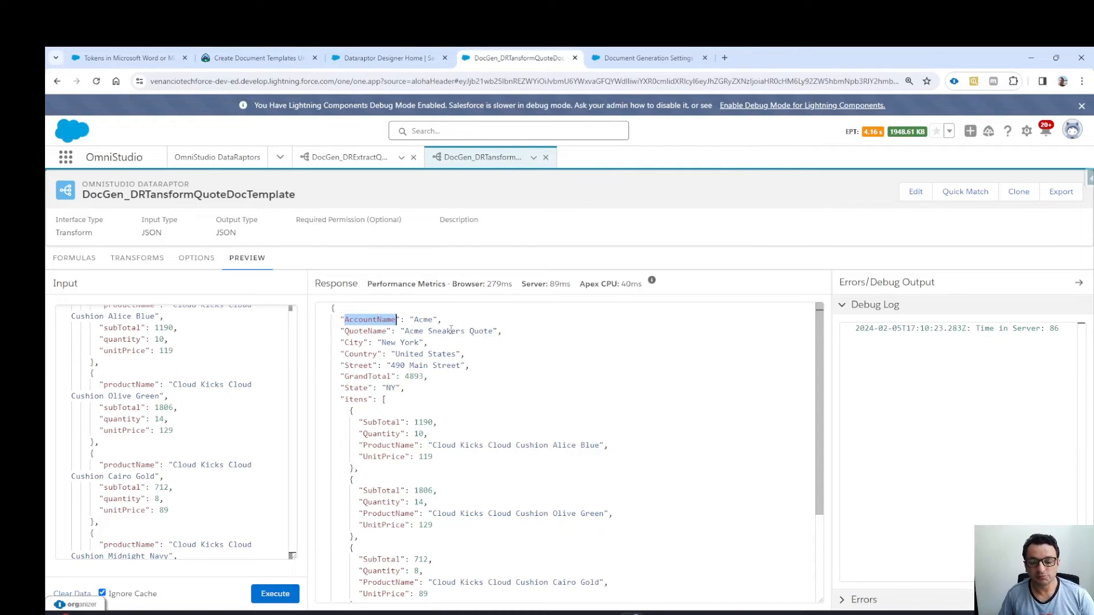
mouse_move(751, 612)
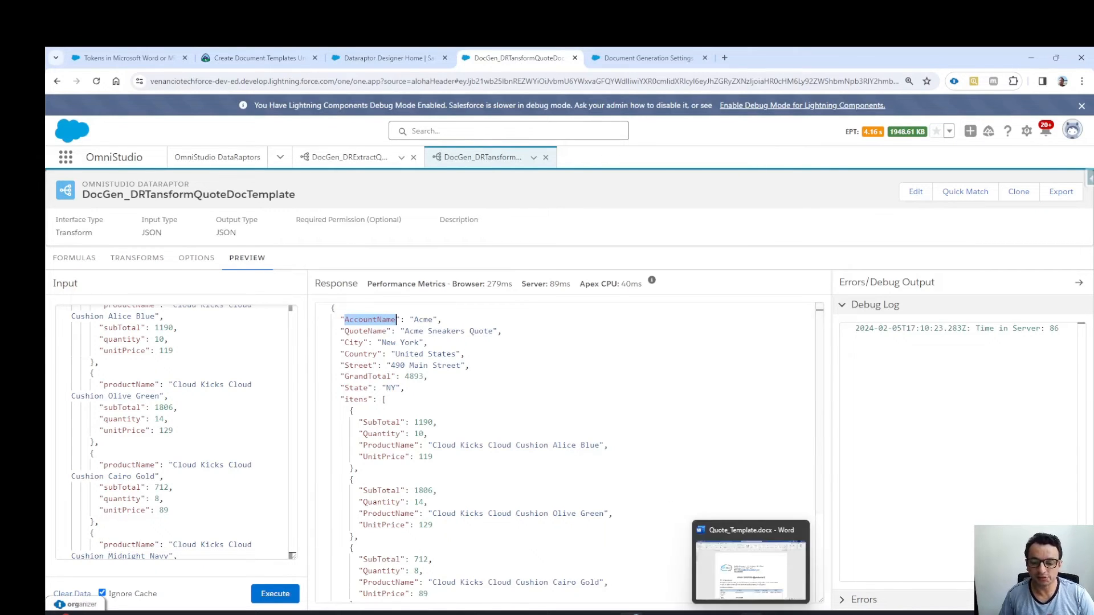
click(758, 569)
scroll(458, 442, down, 5)
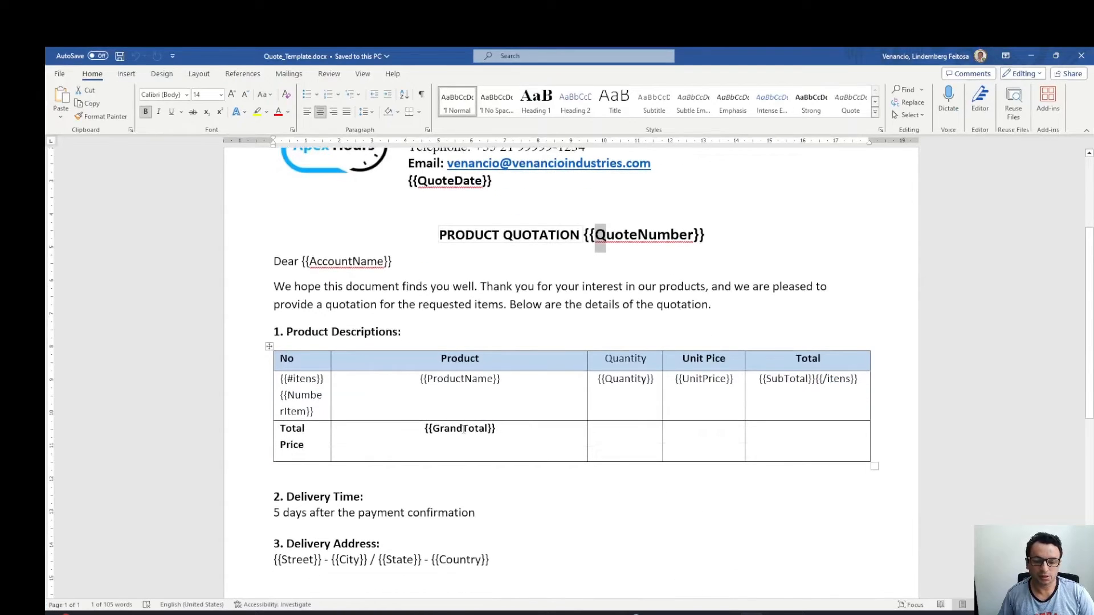
Step: Review the product table, address and date tokens in the Word quote template and check the matching keys in the transform DataRaptor's response
scroll(539, 311, up, 1)
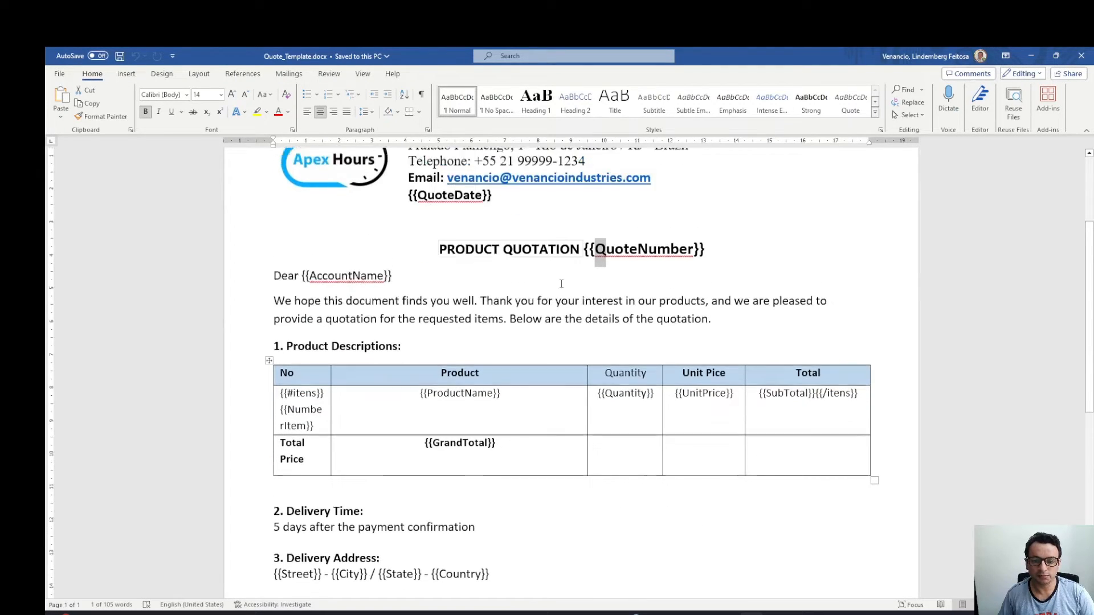
scroll(547, 344, down, 4)
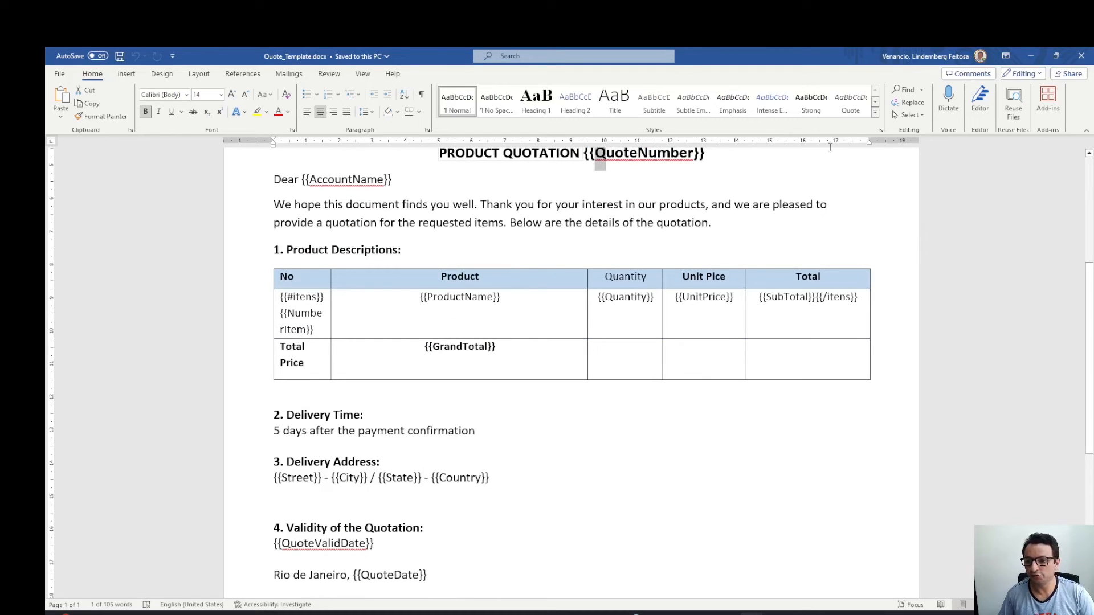
click(1031, 56)
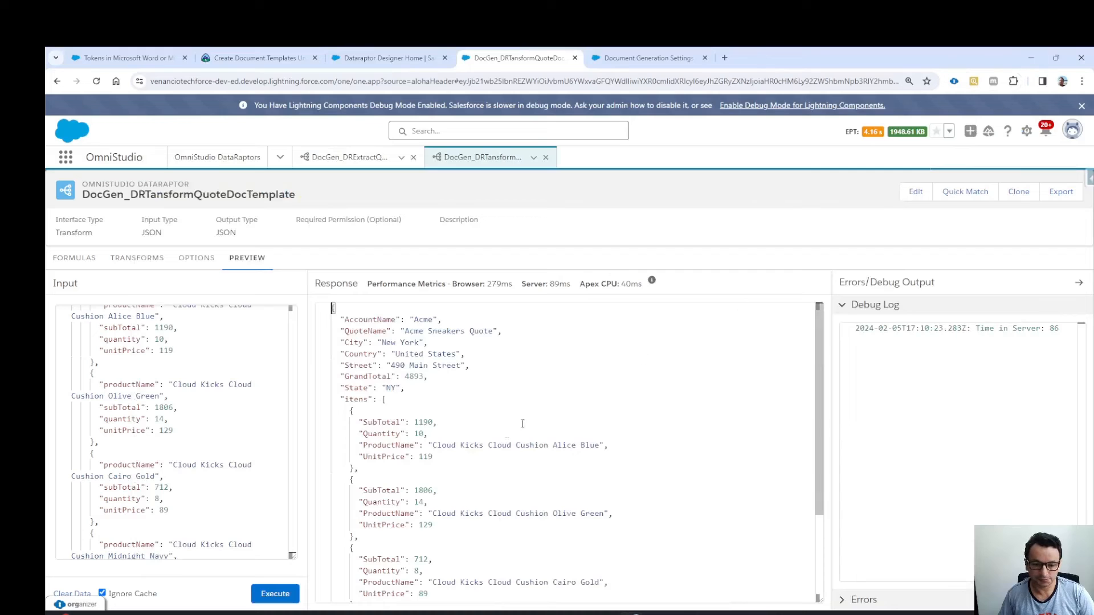
scroll(479, 452, down, 3)
scroll(479, 452, up, 3)
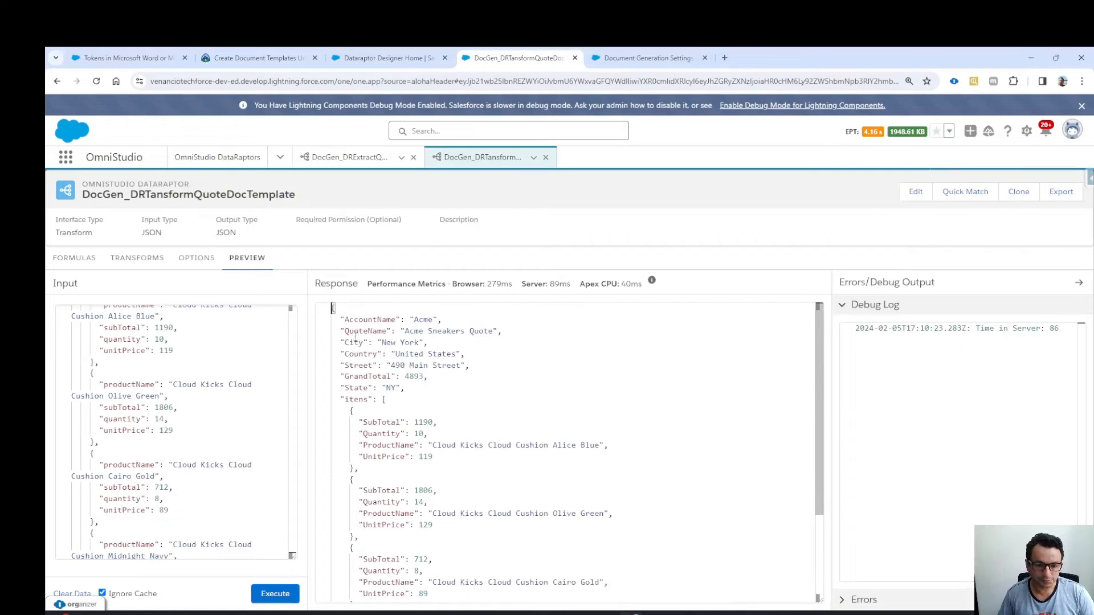
scroll(359, 422, down, 3)
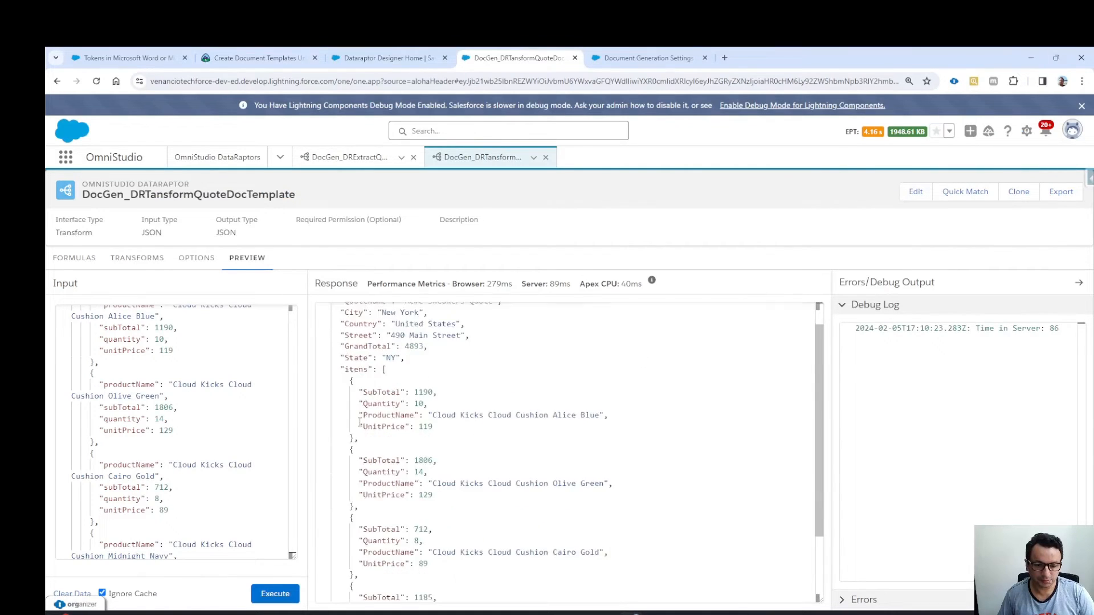
scroll(360, 422, up, 3)
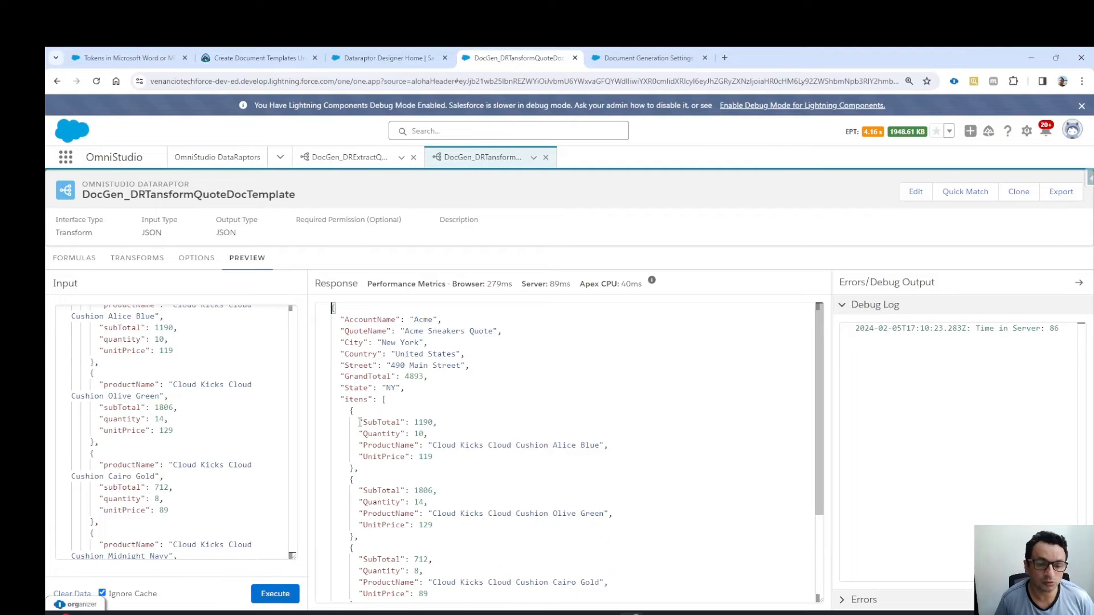
scroll(359, 422, down, 3)
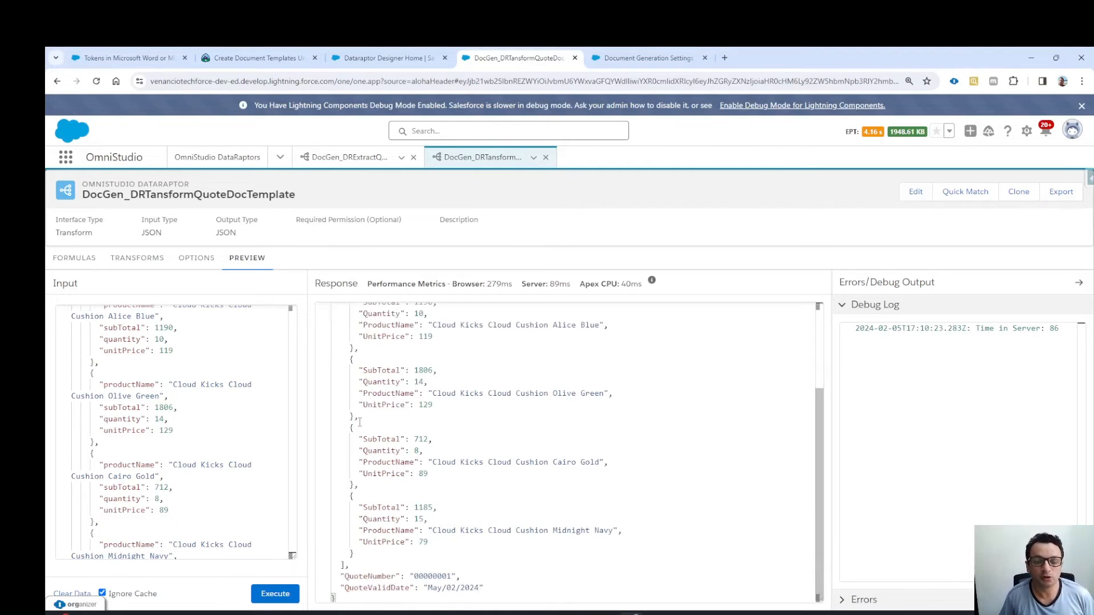
scroll(509, 393, up, 3)
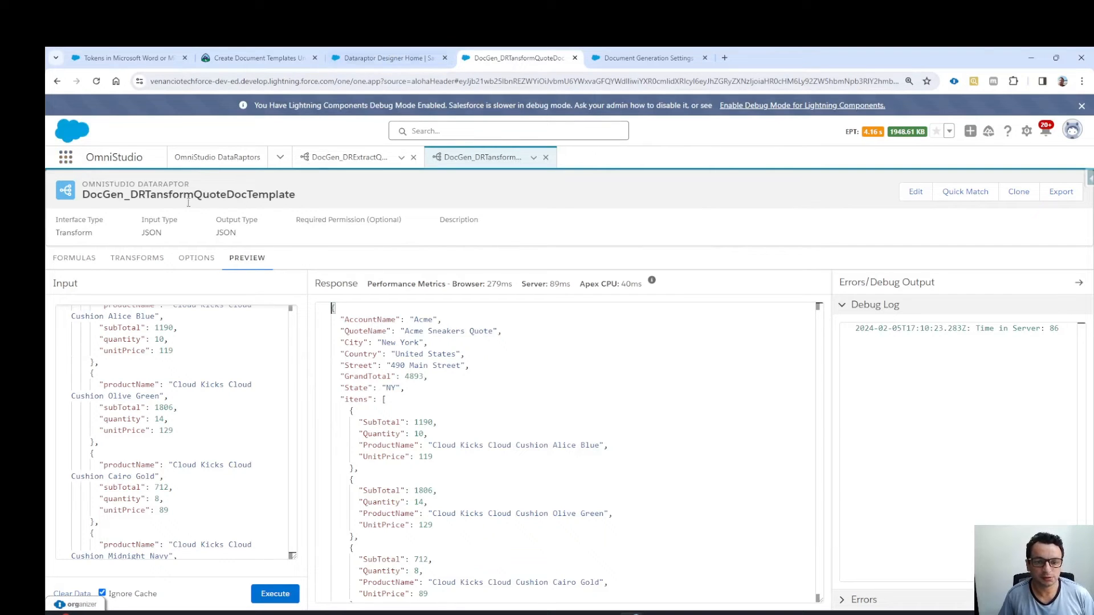
Step: Open Salesforce Setup from the Dataraptor Designer home page
click(65, 158)
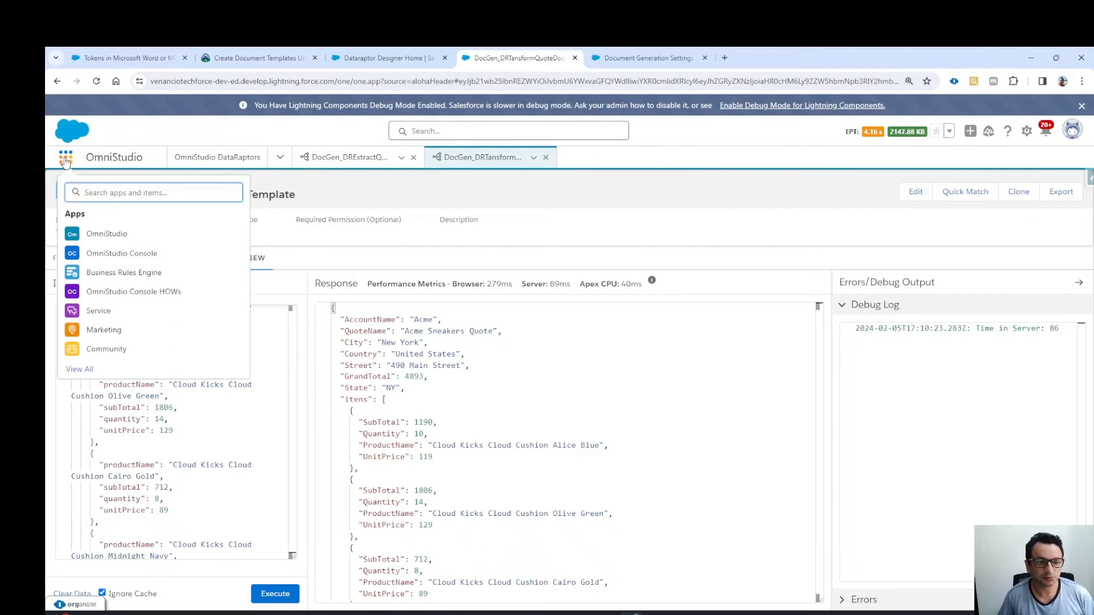
click(1027, 132)
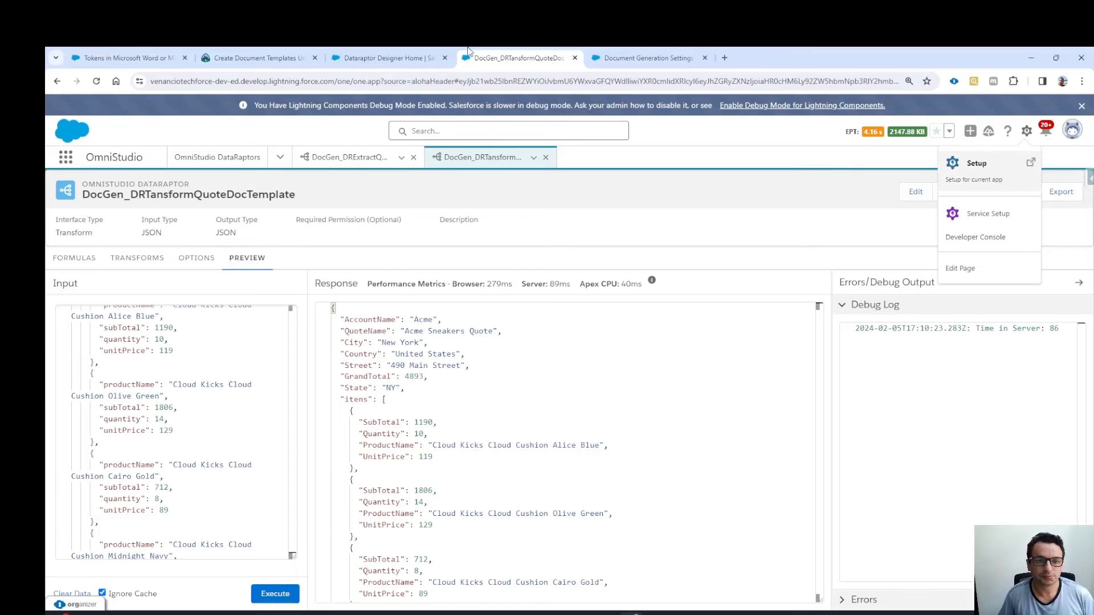
click(399, 57)
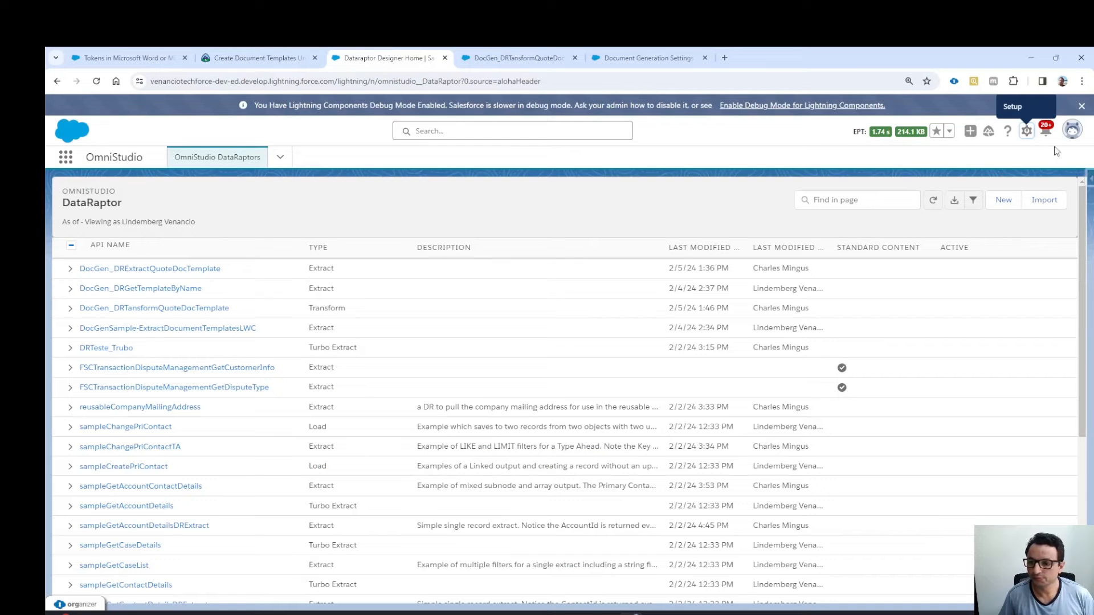
click(1026, 131)
click(982, 171)
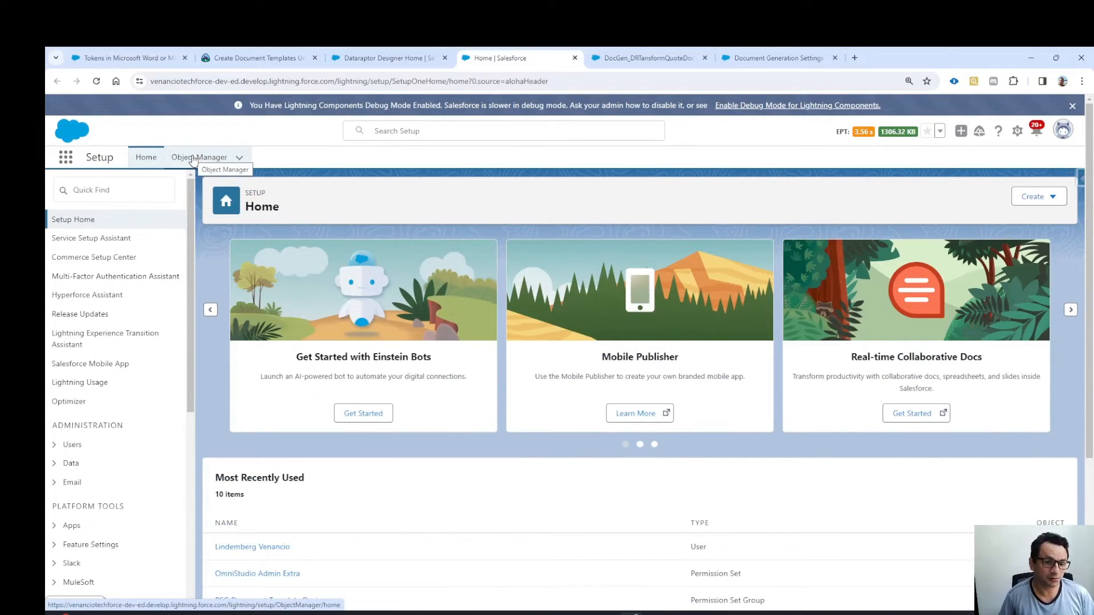
Step: Find the Users page in Setup by searching for "User" and log in as the user with the Standard User profile
click(110, 183)
text(Us)
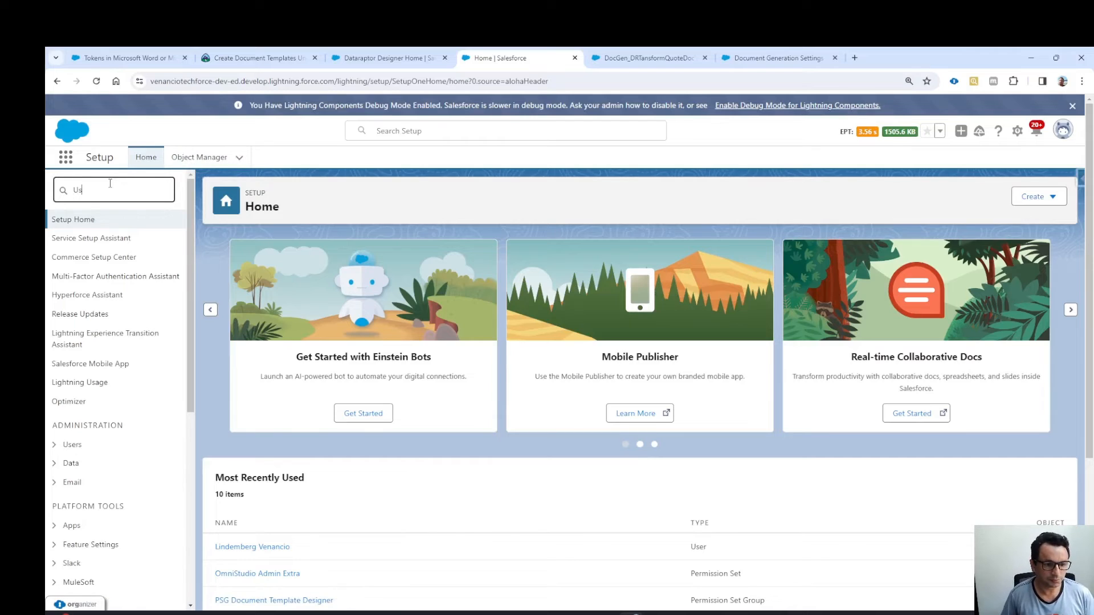
text(er)
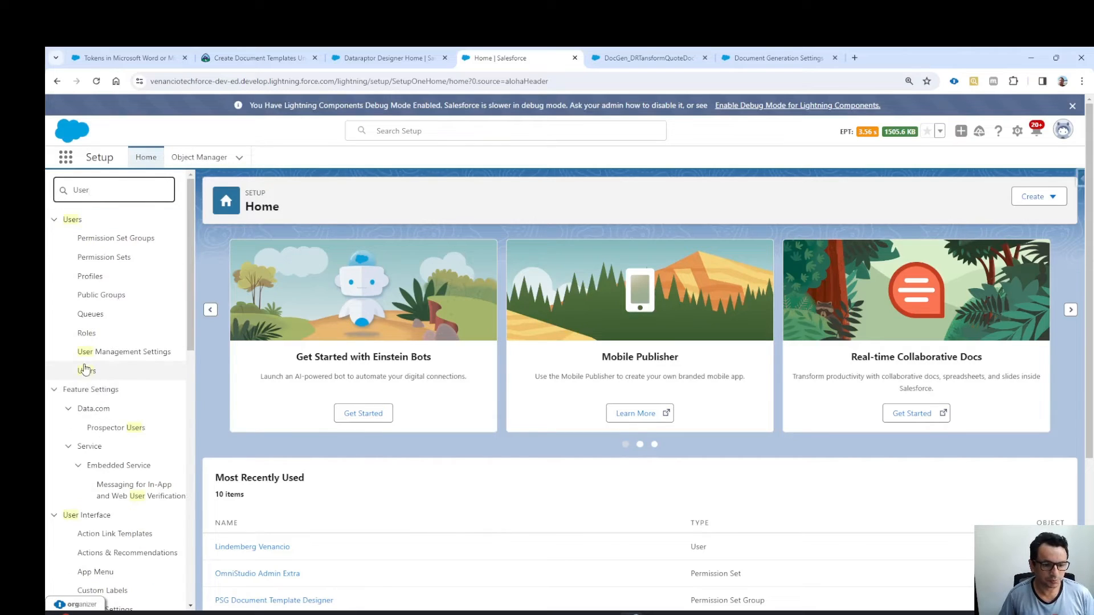
click(85, 372)
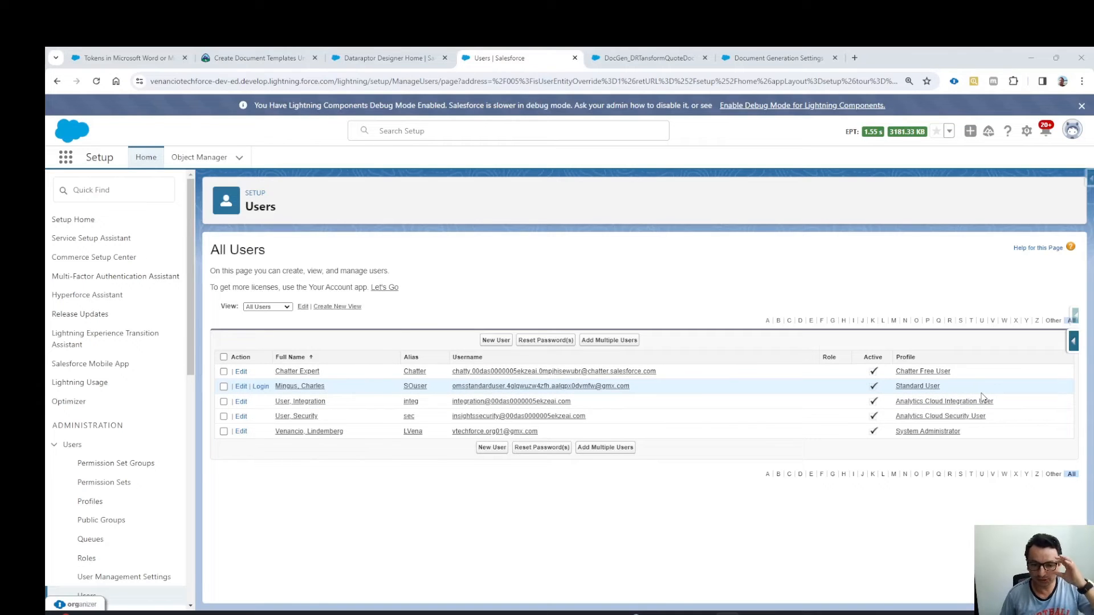
click(260, 387)
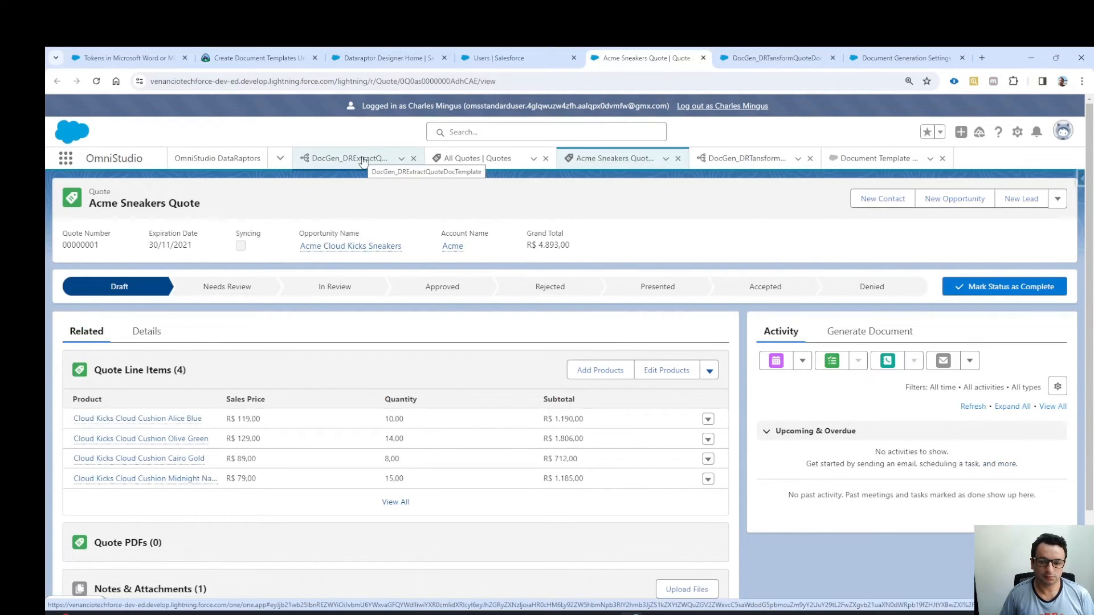
Step: Close the open DataRaptor, quote and document template work tabs in the OmniStudio app, leaving only the DataRaptor list
click(362, 159)
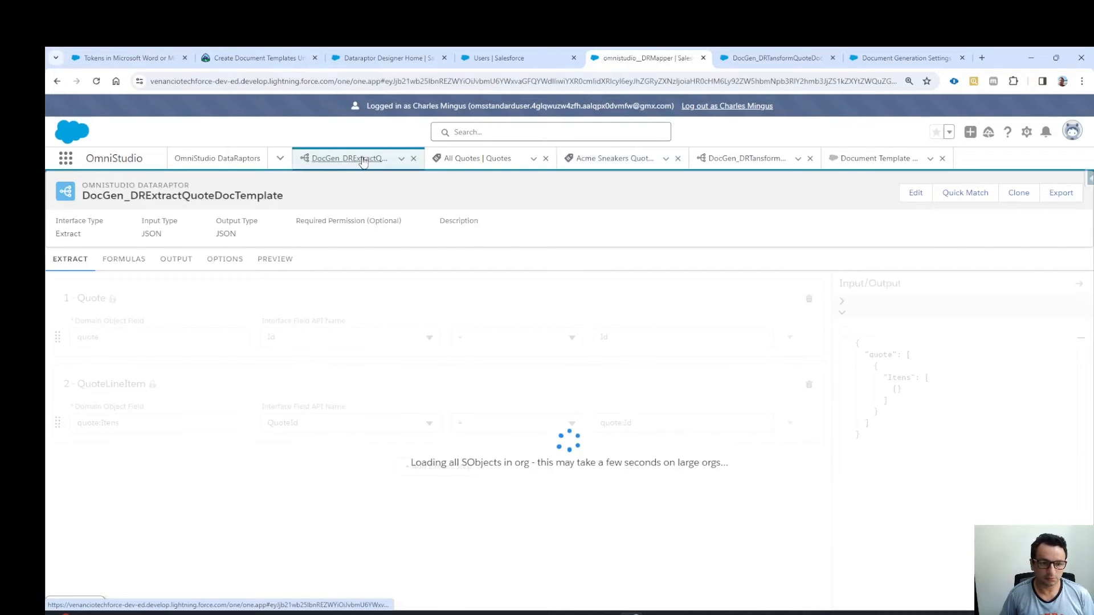
click(626, 336)
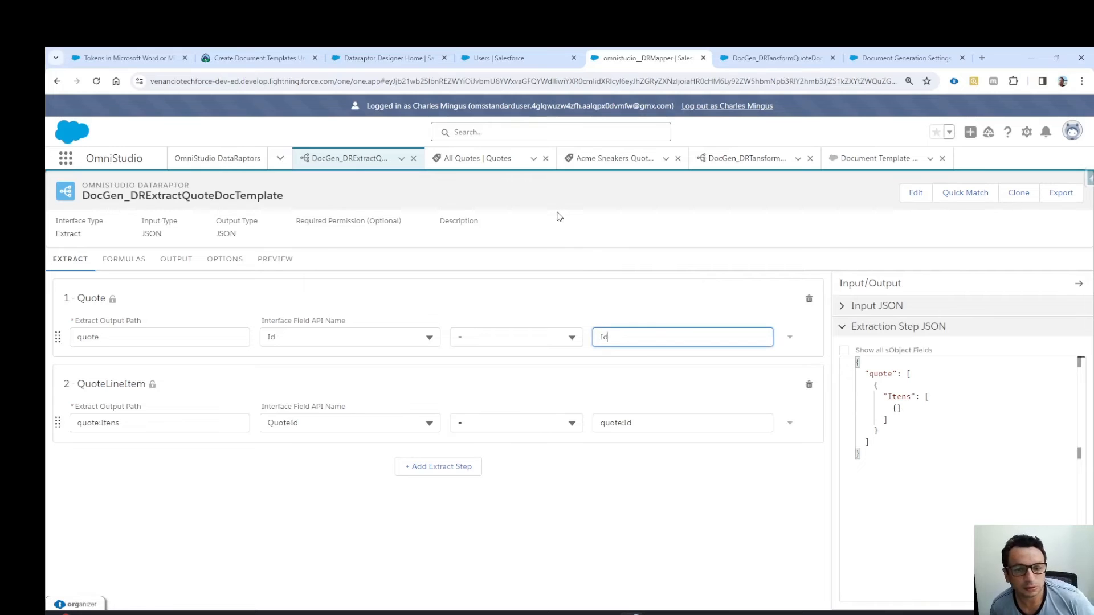
click(545, 159)
click(545, 159)
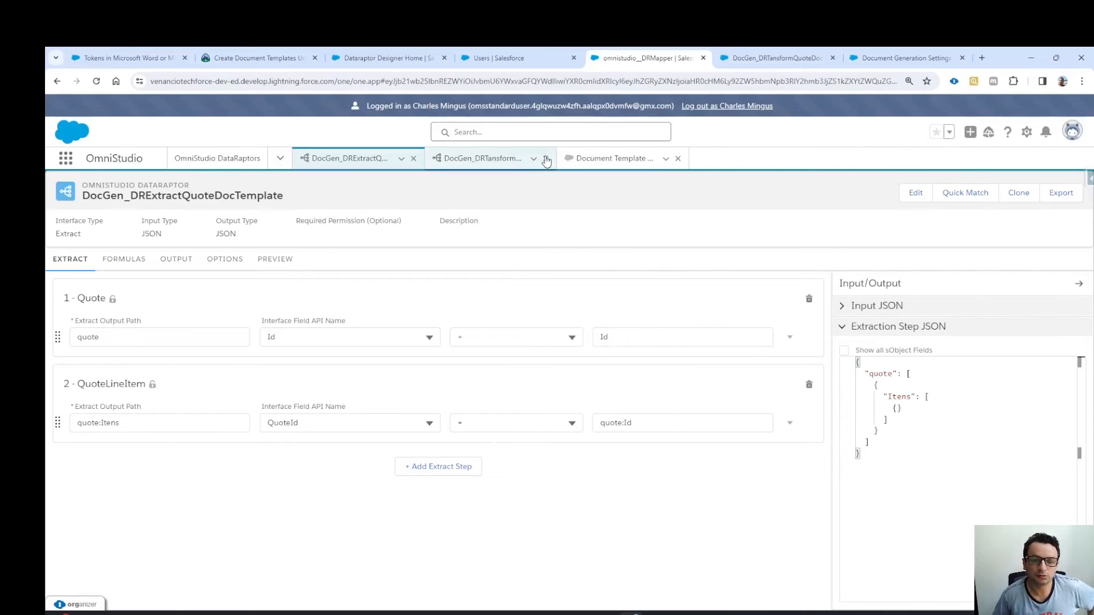
click(545, 159)
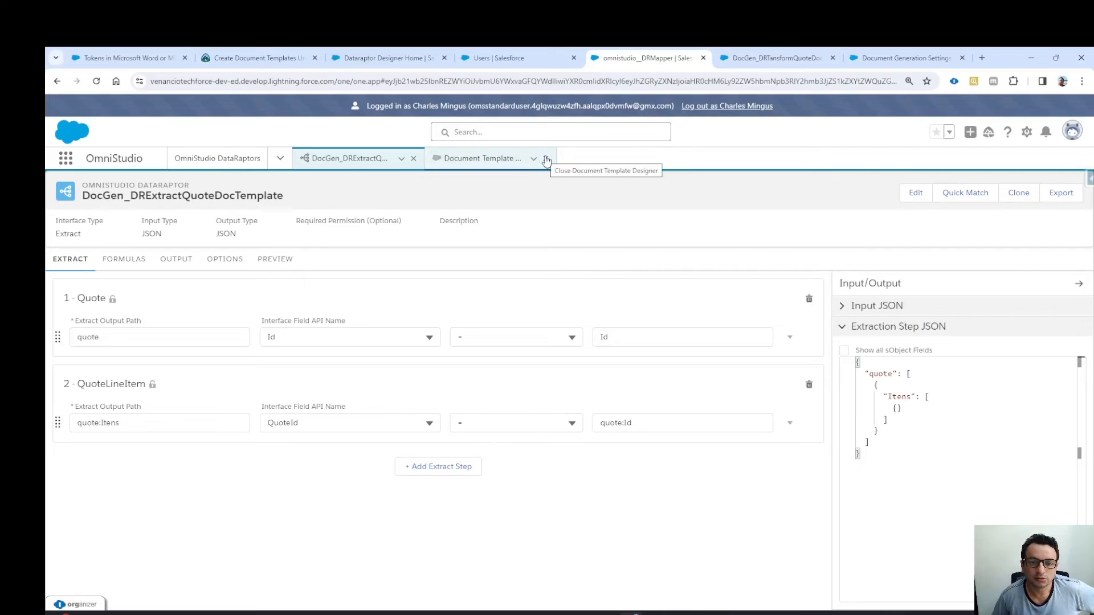
click(546, 159)
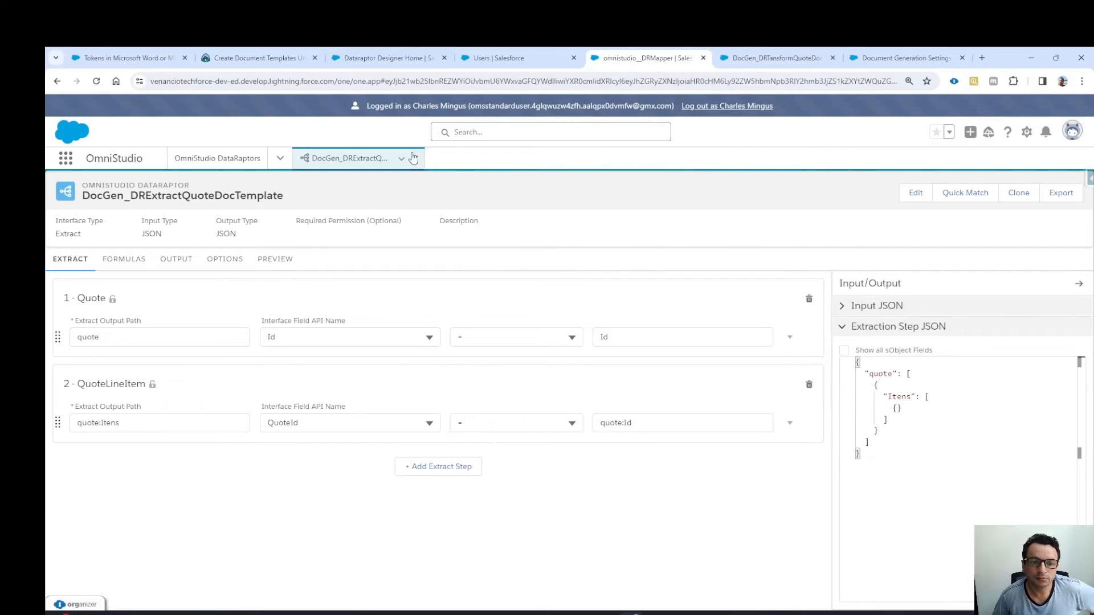
click(414, 158)
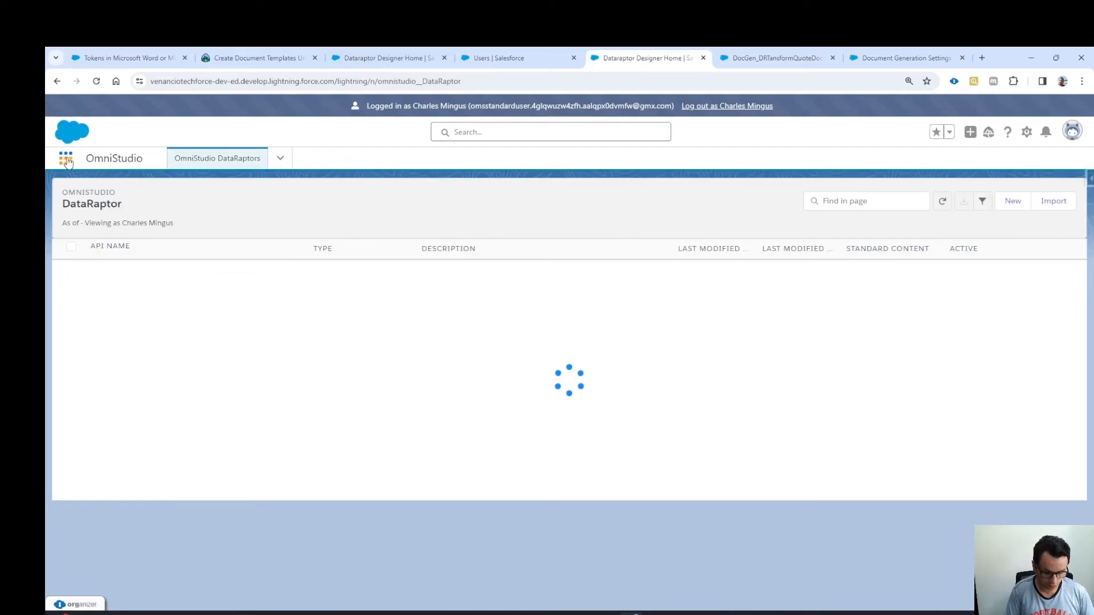
Step: Search the available apps and items for "Docu" and open Document Template Designer in a new browser tab
click(66, 159)
text(D)
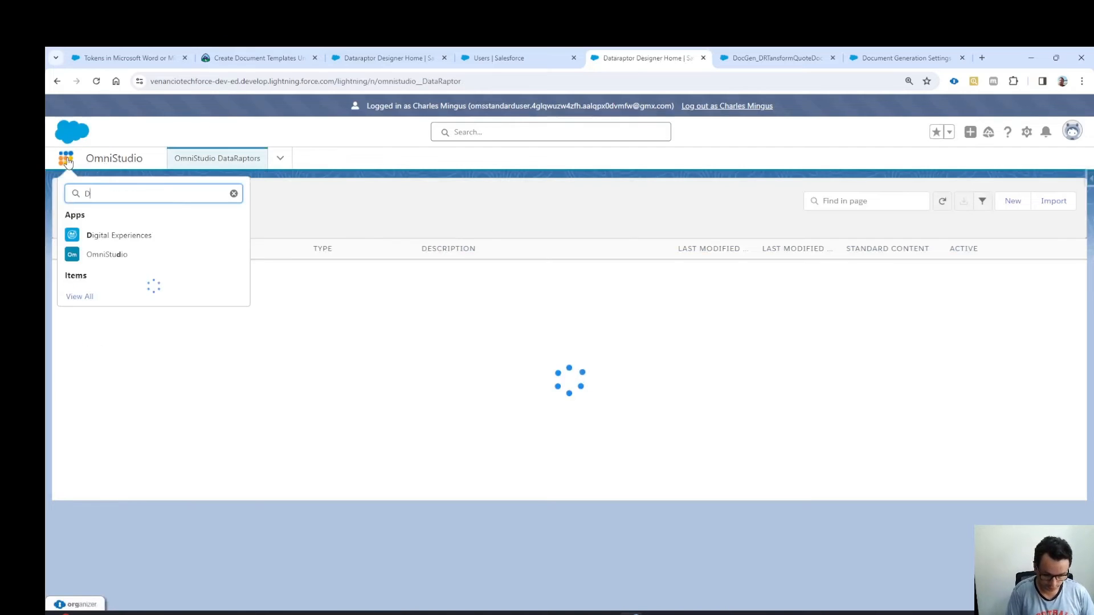
text(coum)
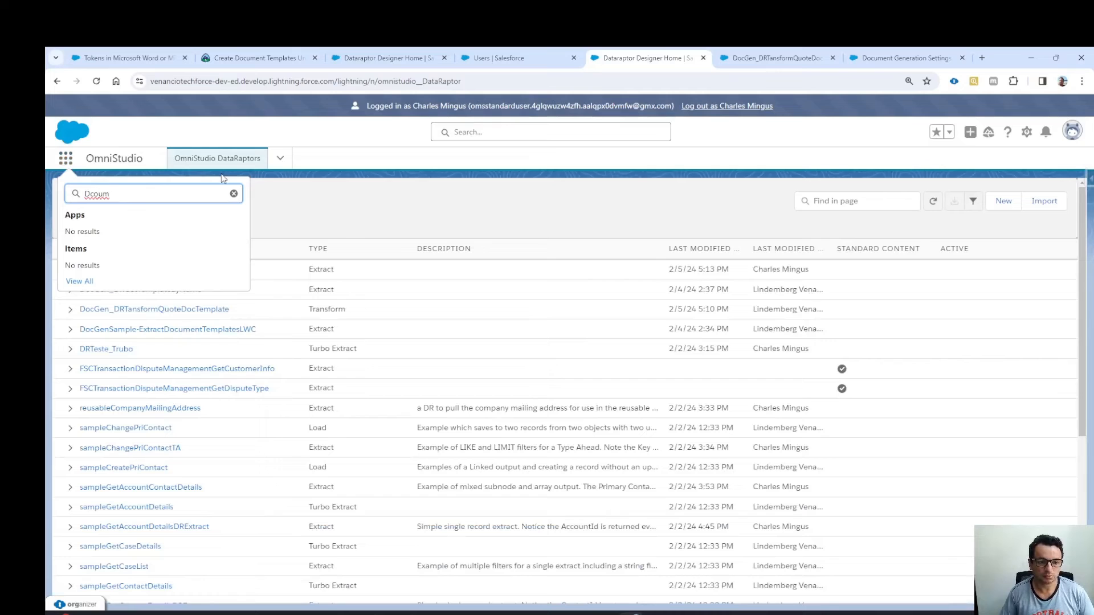
text(e)
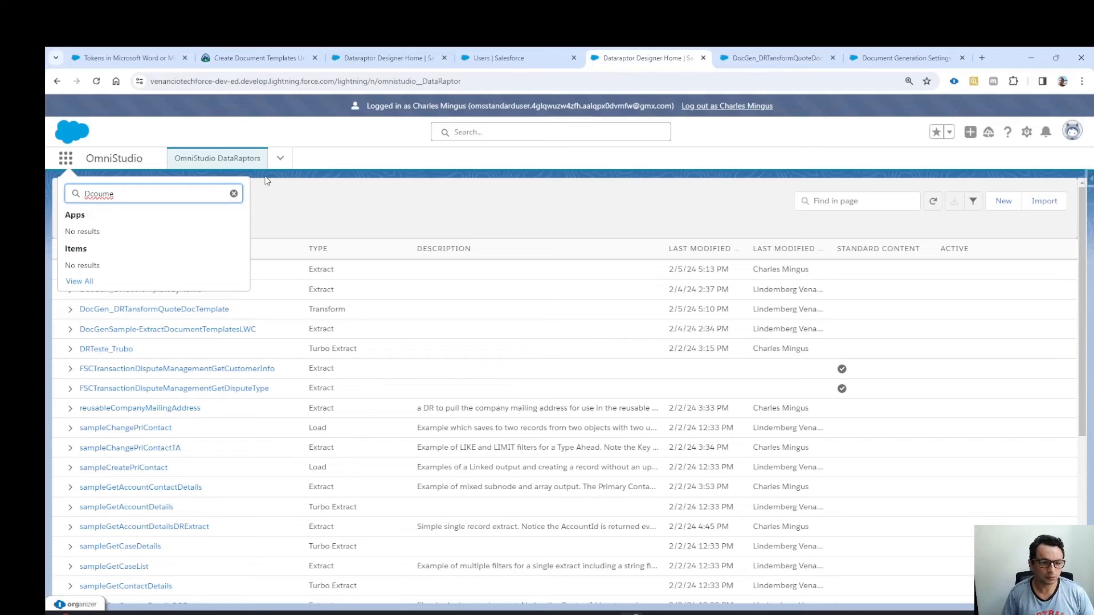
key(BackSpace)
key(BackSpace)
key(BackSpace)
key(BackSpace)
key(BackSpace)
key(BackSpace)
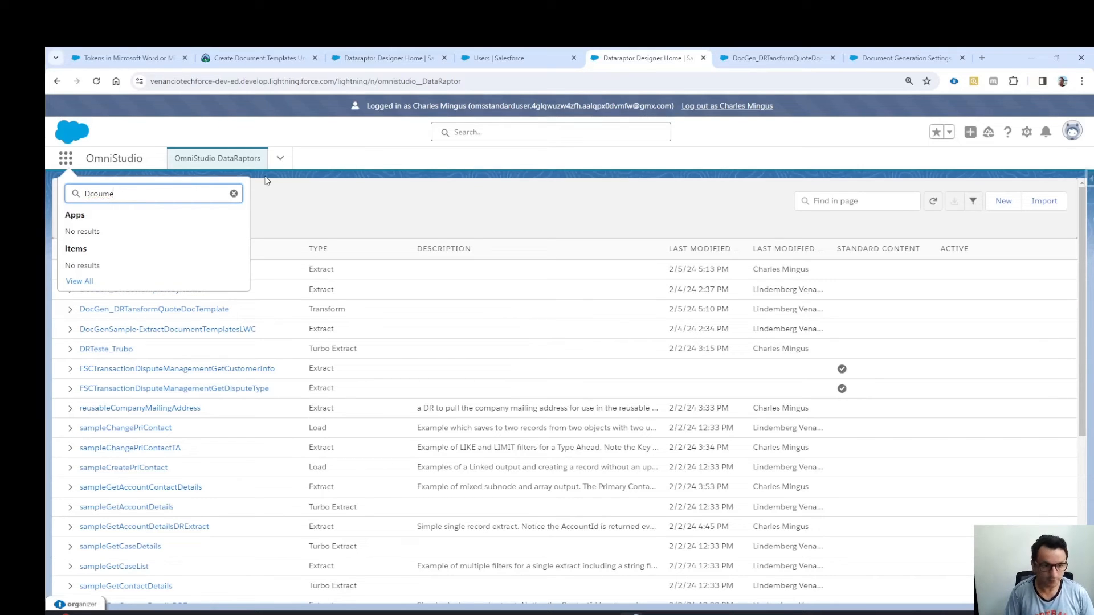
text(ocu)
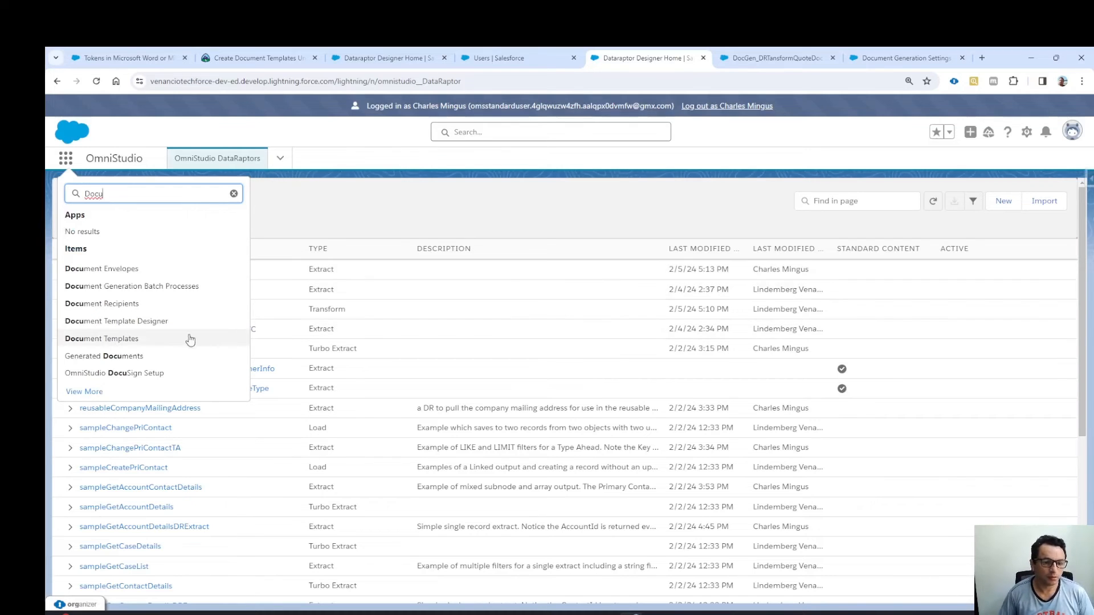
right_click(166, 322)
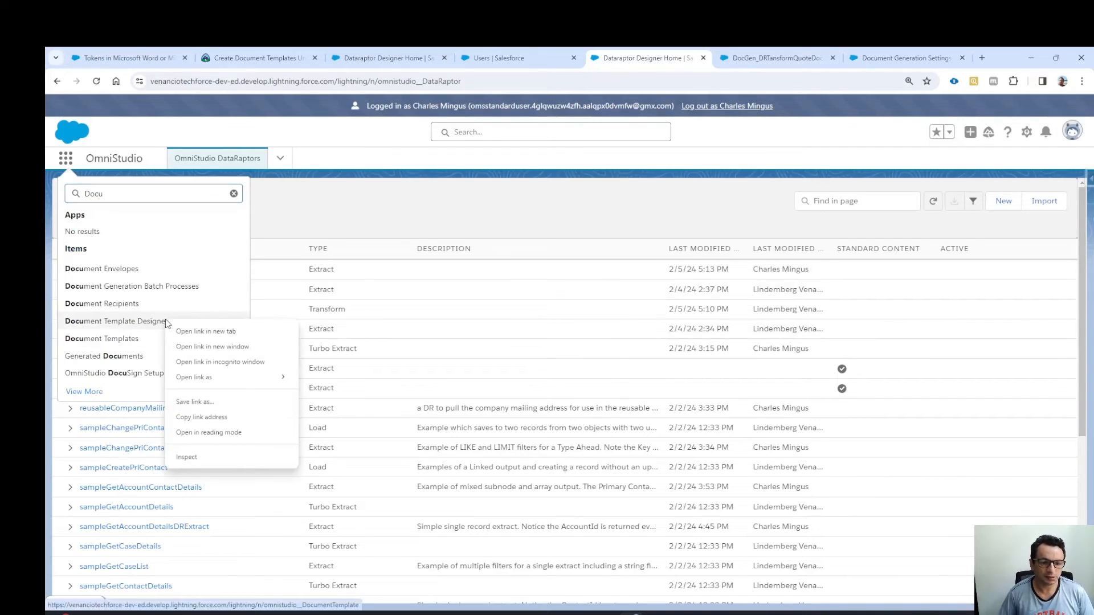
click(203, 332)
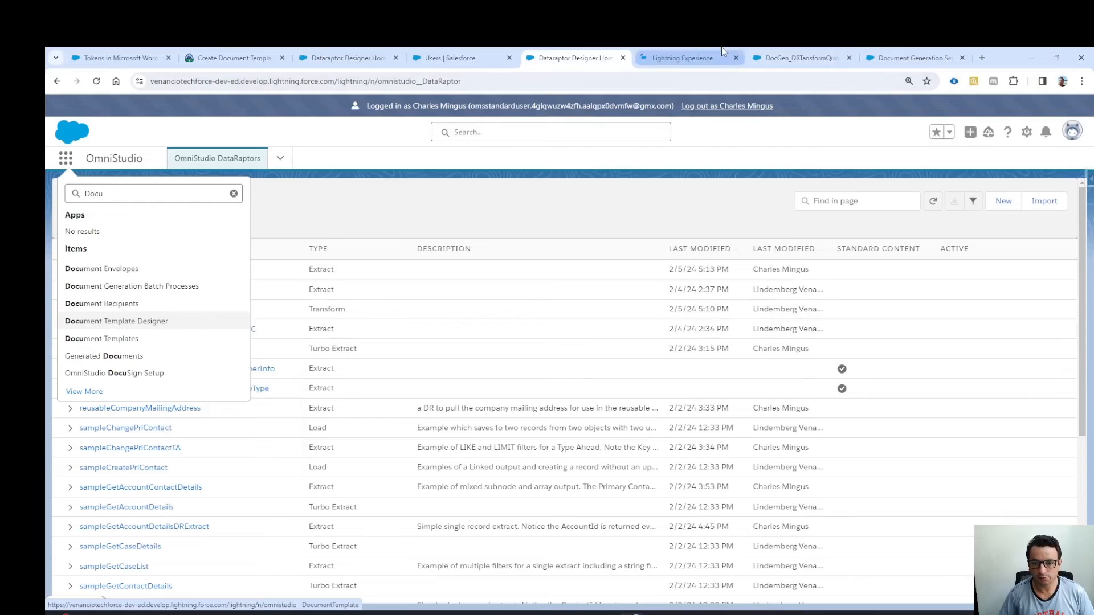
click(719, 63)
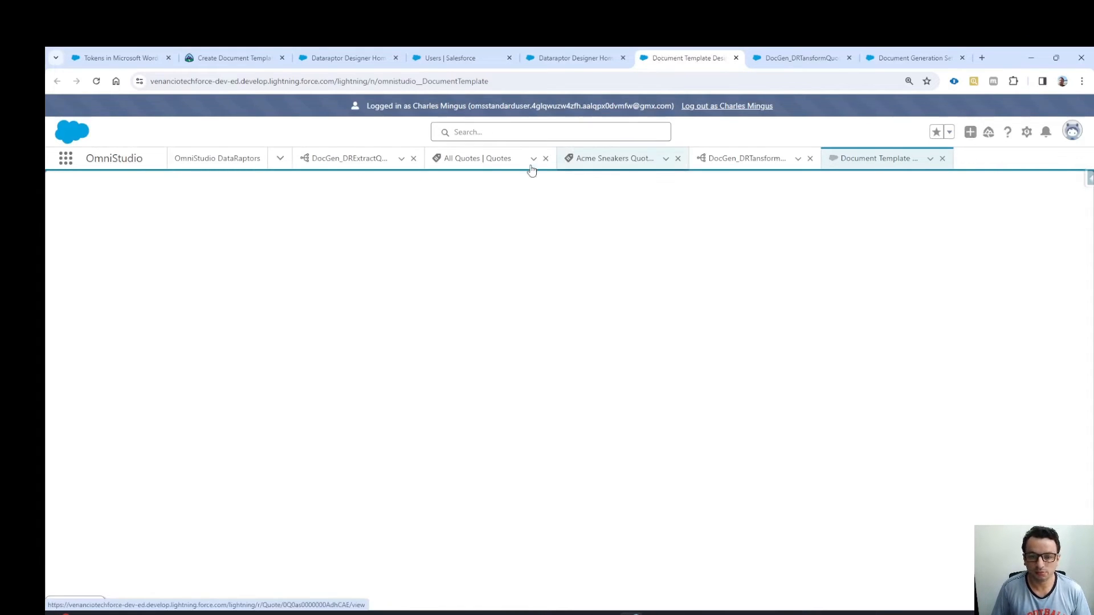
Step: Close the leftover DataRaptor and quote work tabs so only Document Template Designer stays open
click(414, 160)
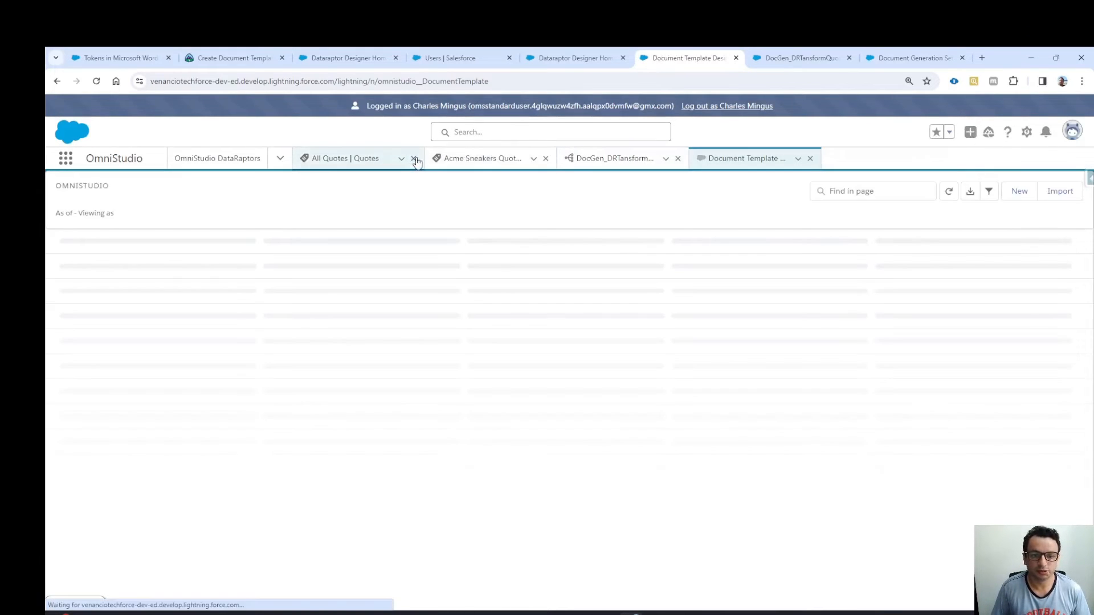
click(414, 159)
click(415, 160)
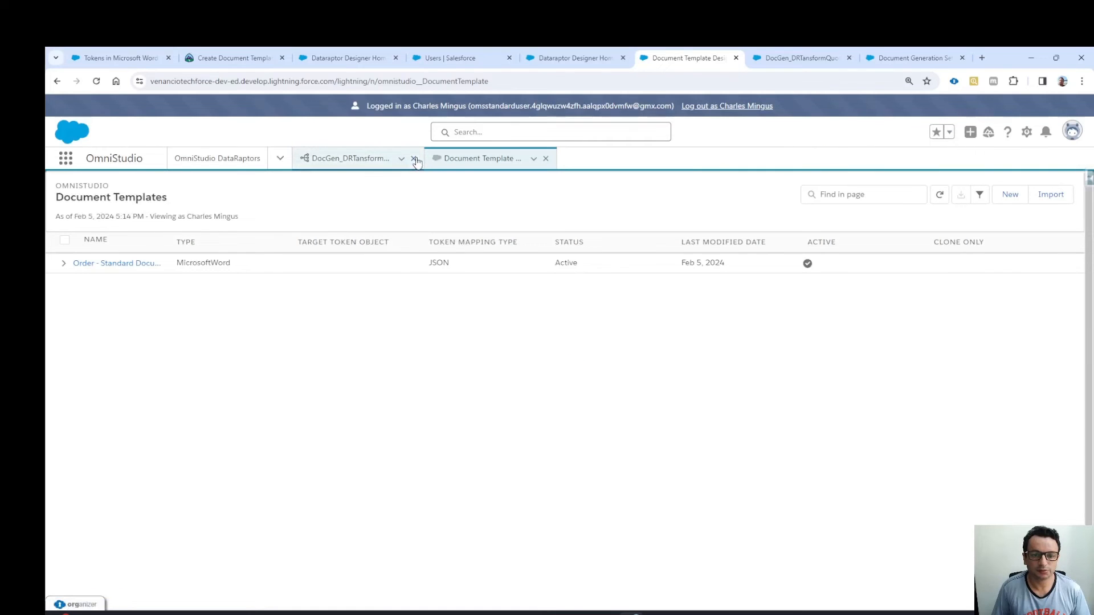
click(414, 159)
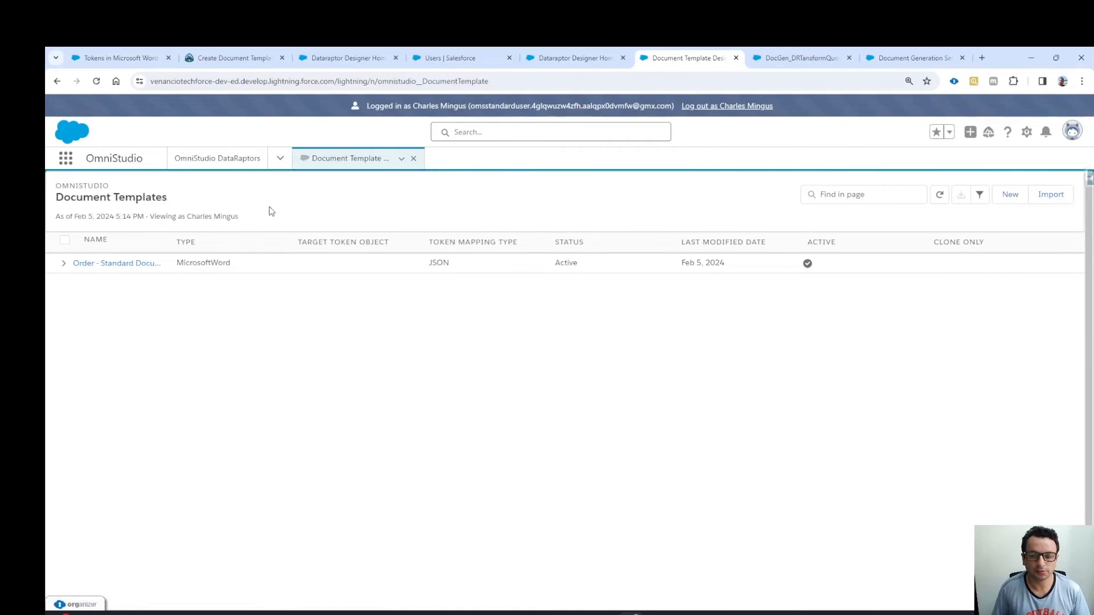
Step: Try to delete the active version of the "Order - Standard Document" template and refresh the template list
click(64, 264)
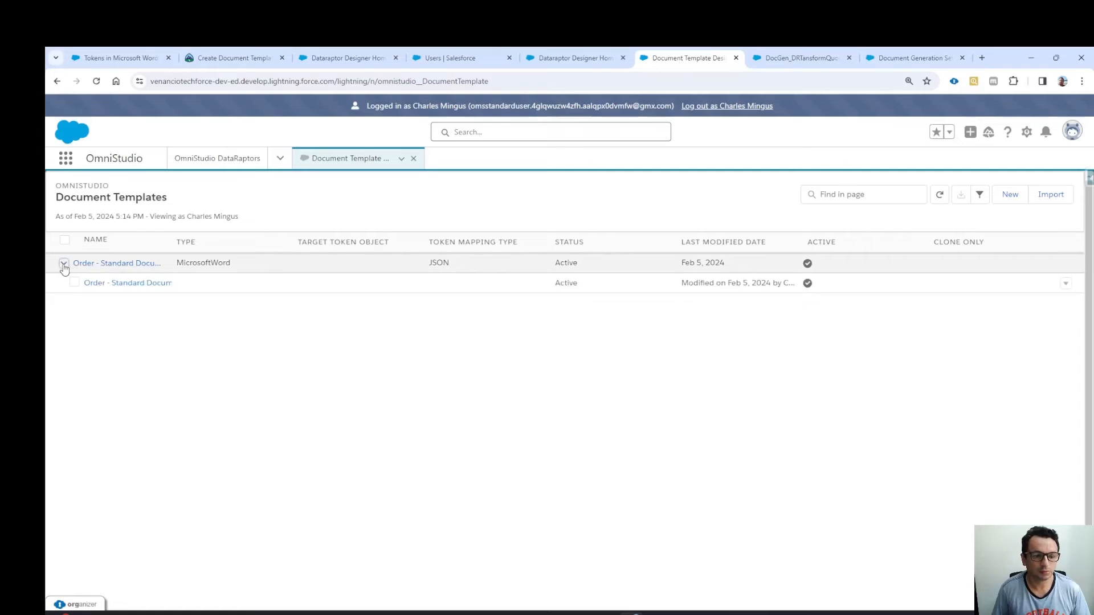
click(74, 282)
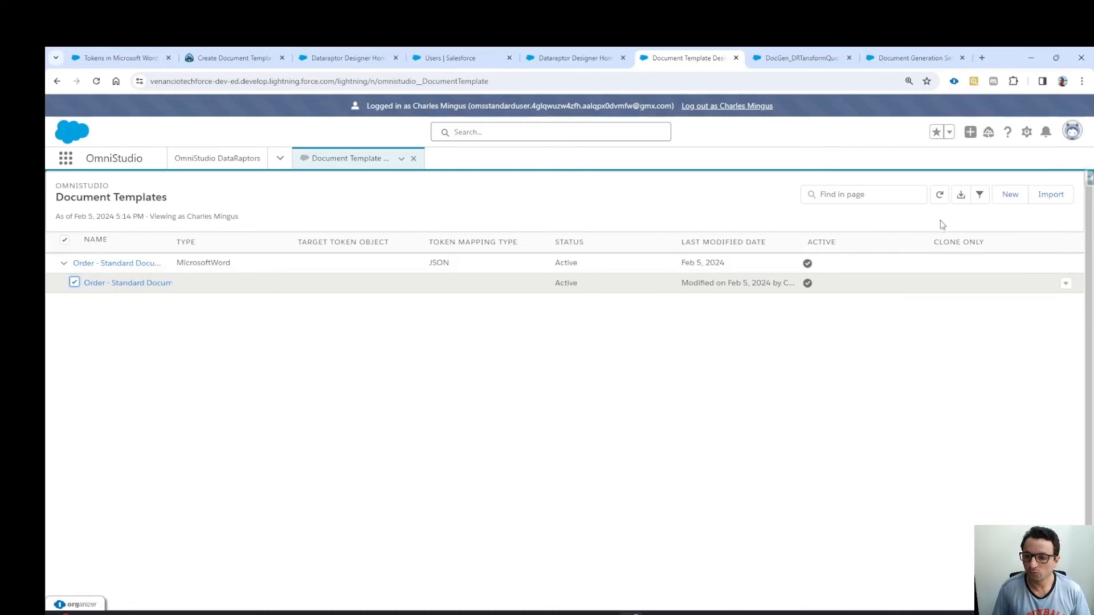
click(1066, 285)
scroll(1068, 285, down, 2)
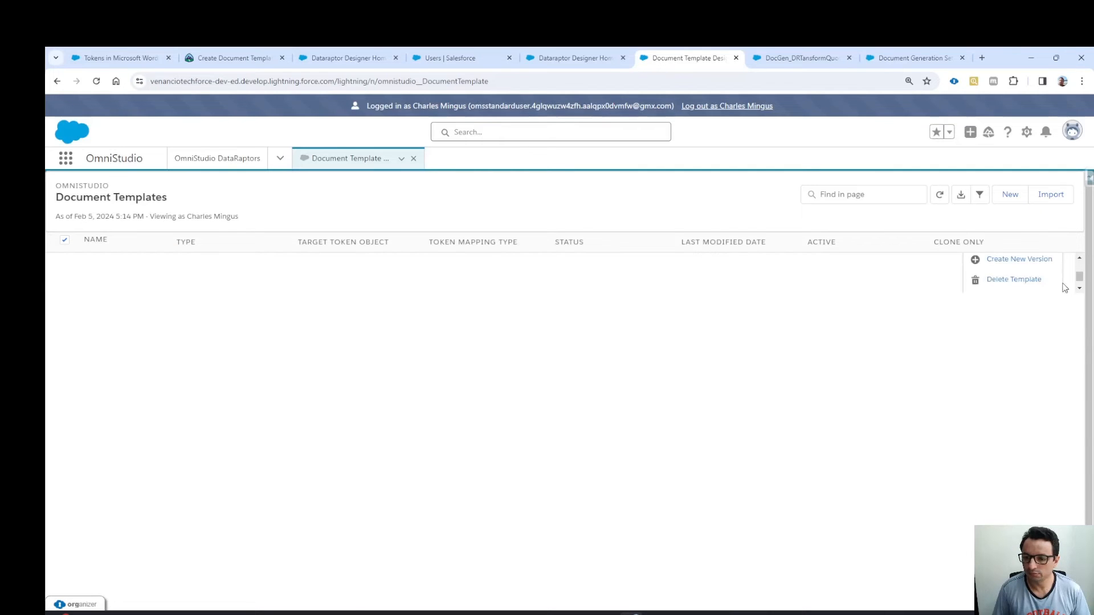
click(1029, 282)
click(712, 425)
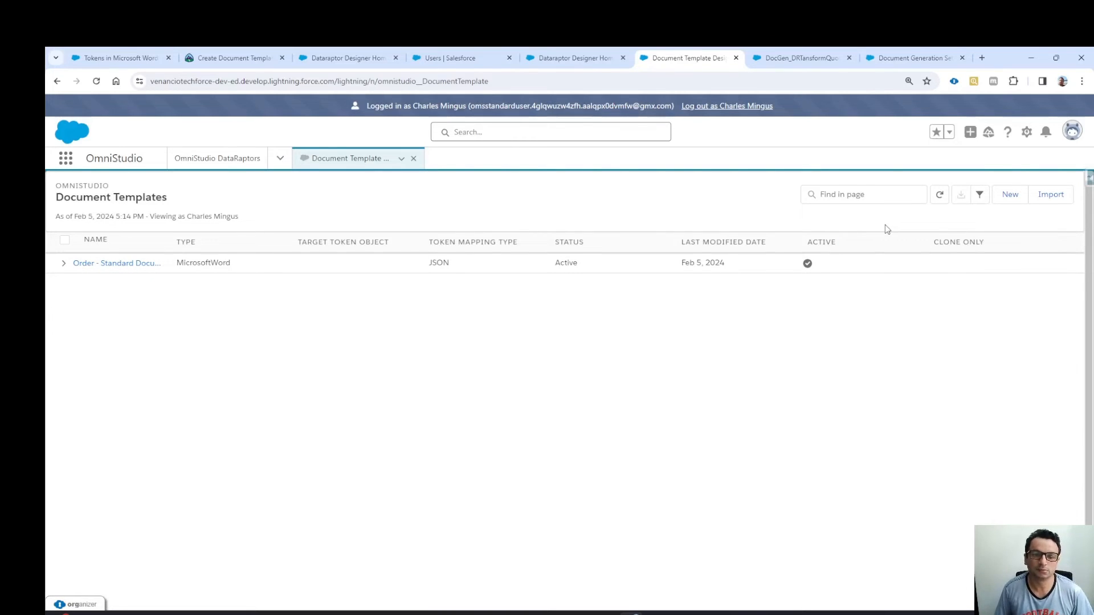
click(940, 195)
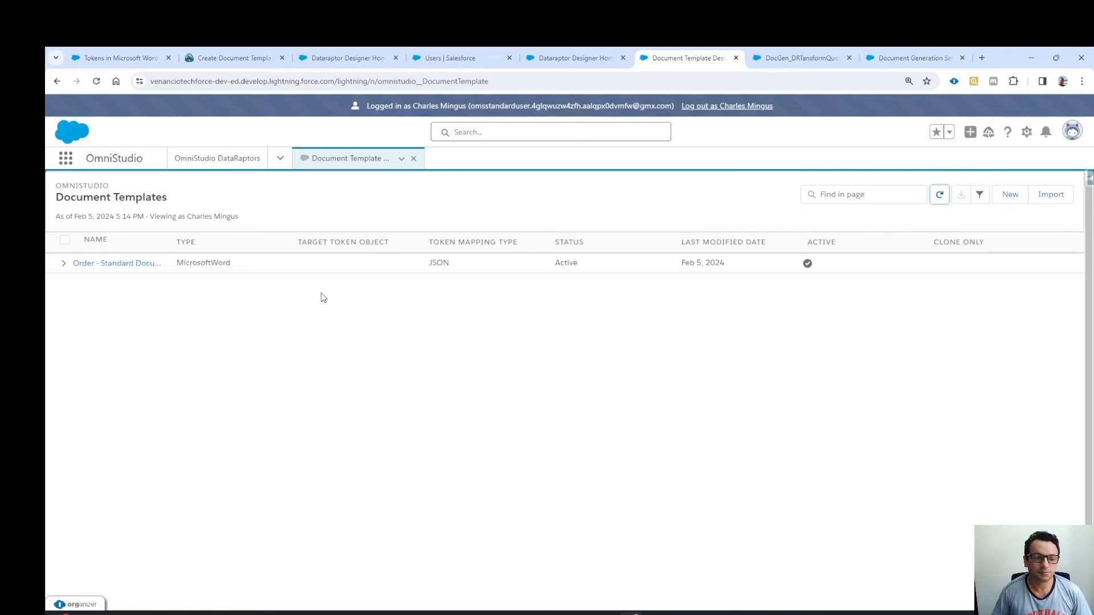
Step: Open the "Order - Standard Document" template version, deactivate it and return to the template list
click(129, 268)
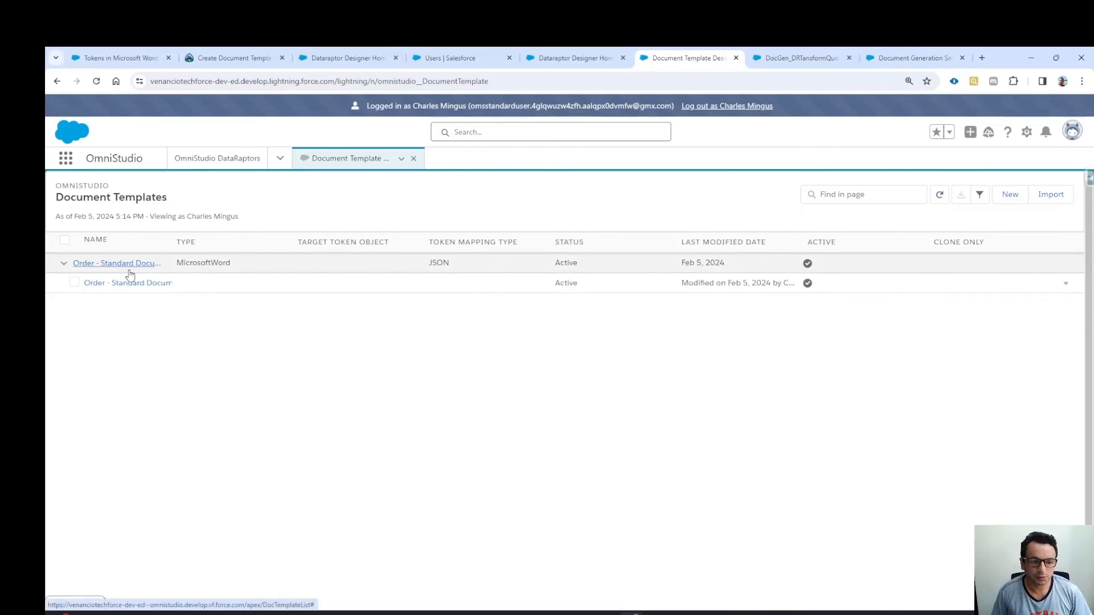
click(132, 282)
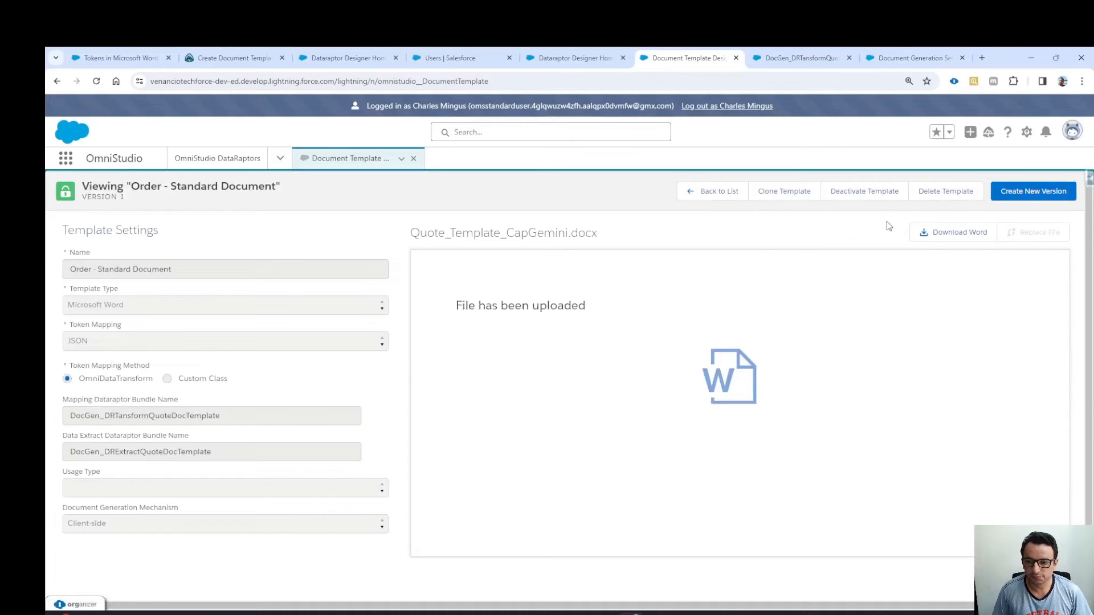
click(890, 198)
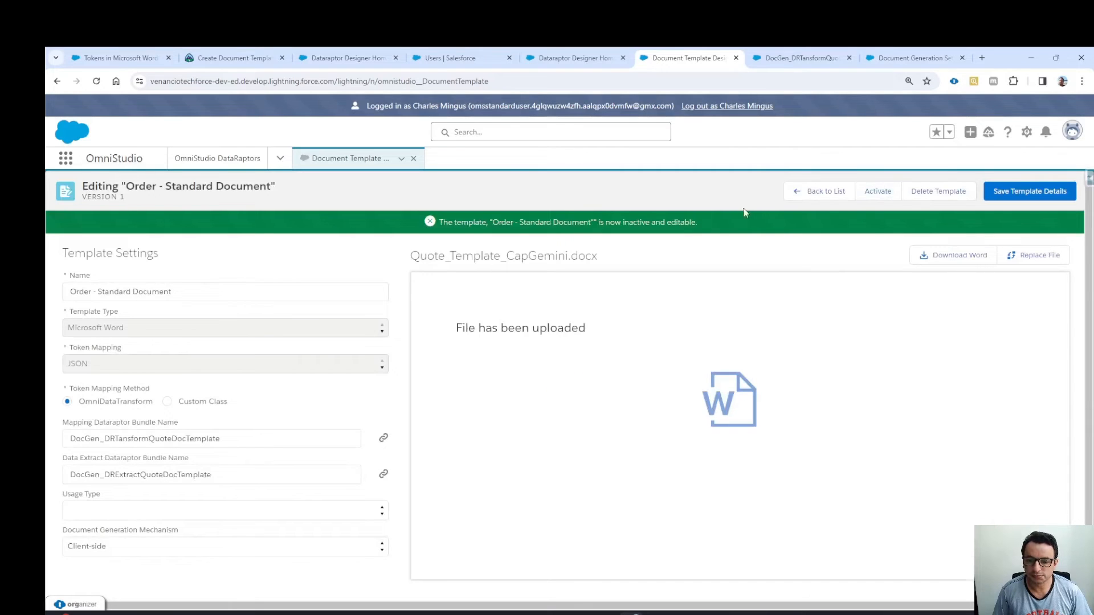
click(808, 193)
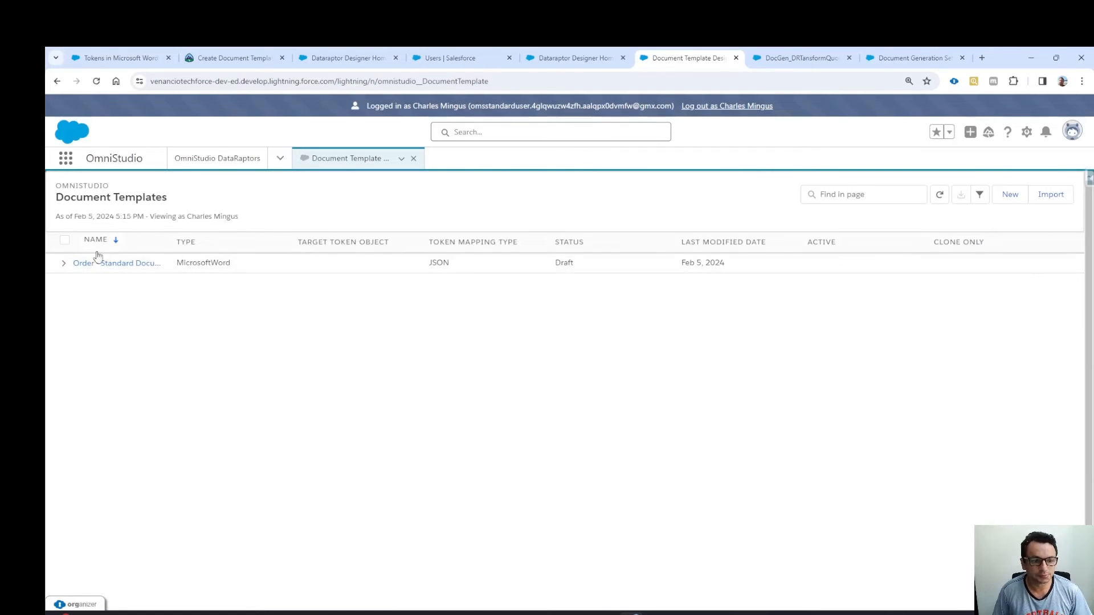
Step: Try to delete the draft version of the "Order - Standard Document" template and refresh the template list
click(64, 263)
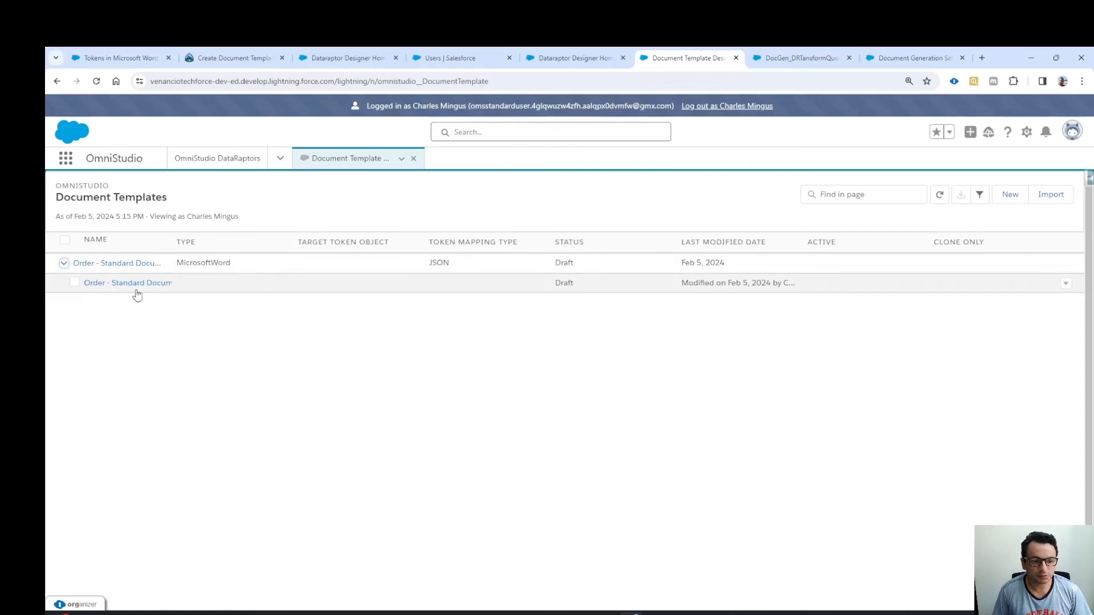
click(75, 283)
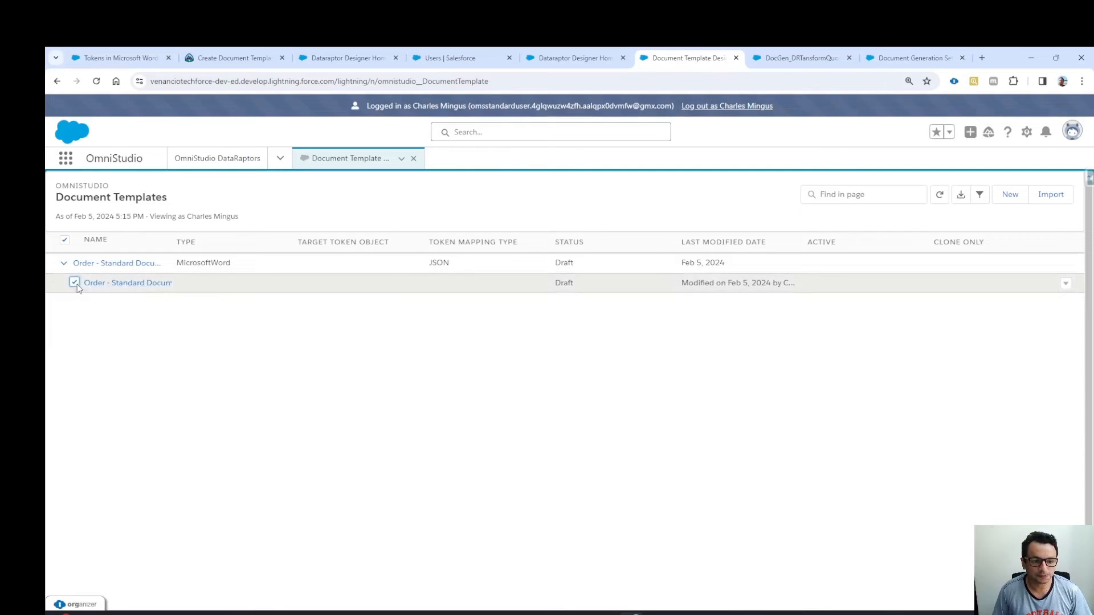
click(1063, 285)
scroll(1060, 285, down, 1)
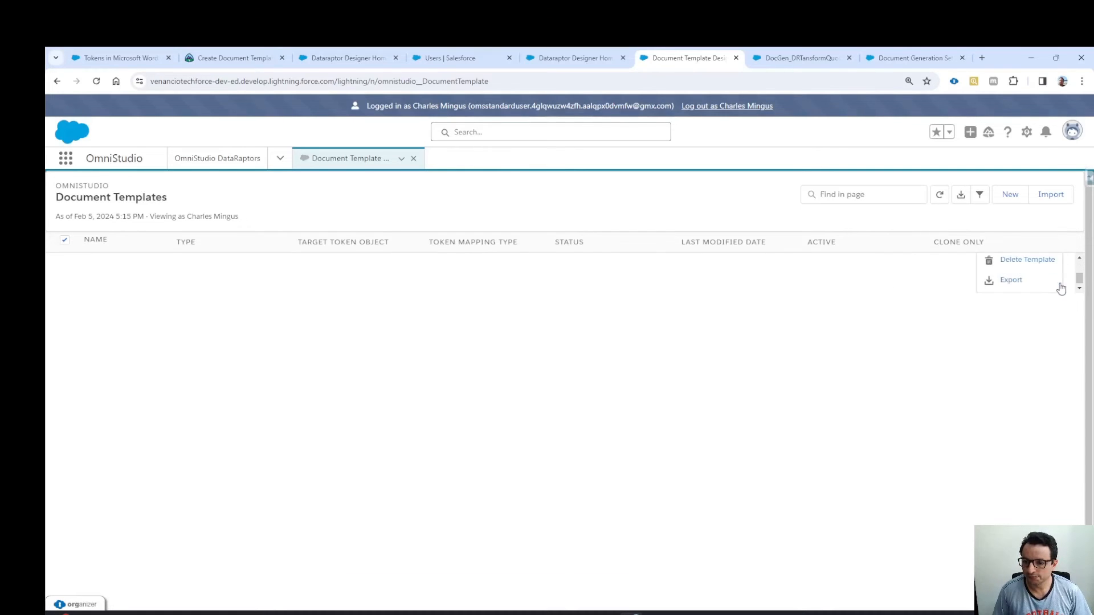
click(1032, 266)
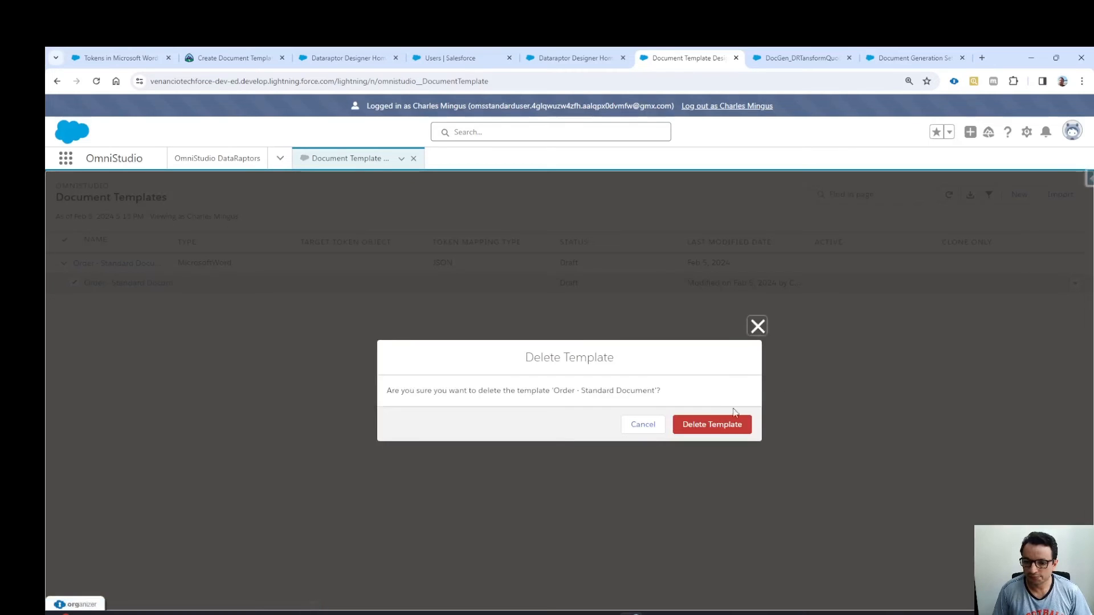
click(704, 425)
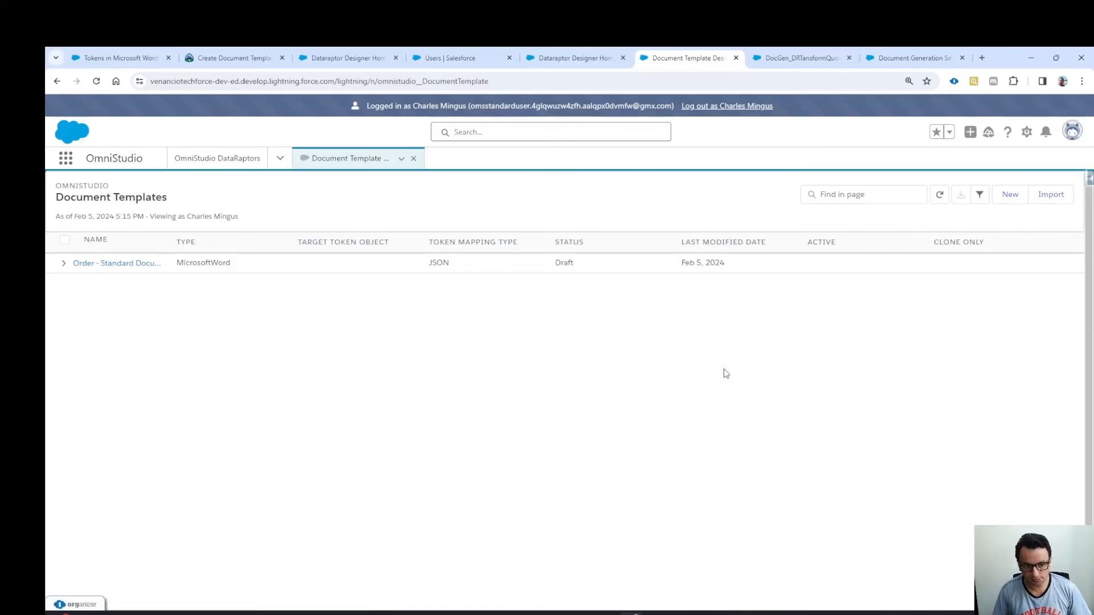
click(940, 196)
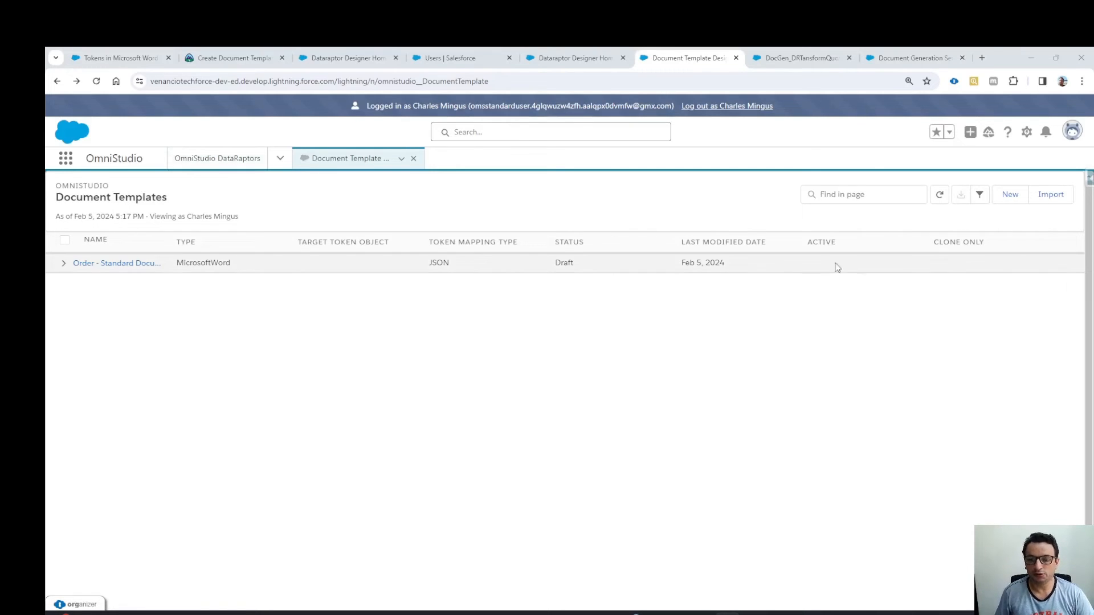
Step: Start a new document template and name it "Order - Std Document"
click(1001, 196)
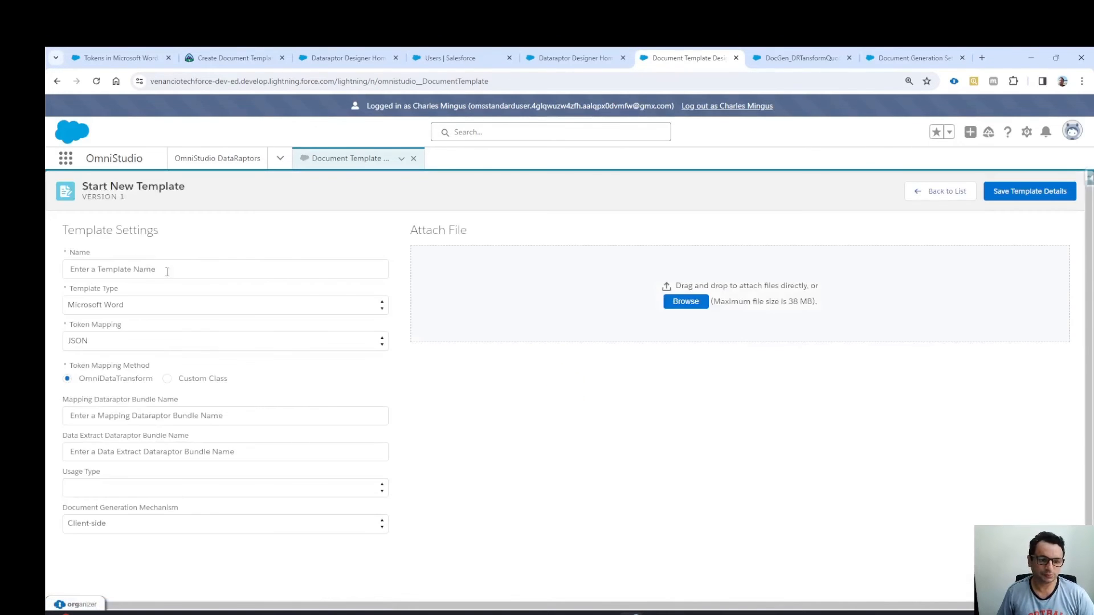
click(109, 270)
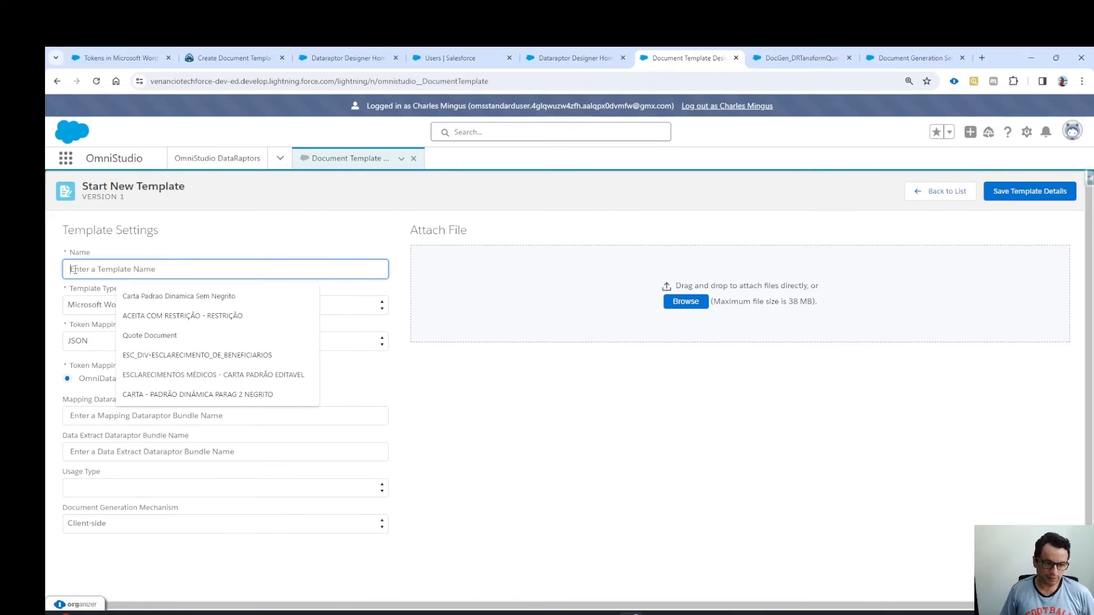
text(Order)
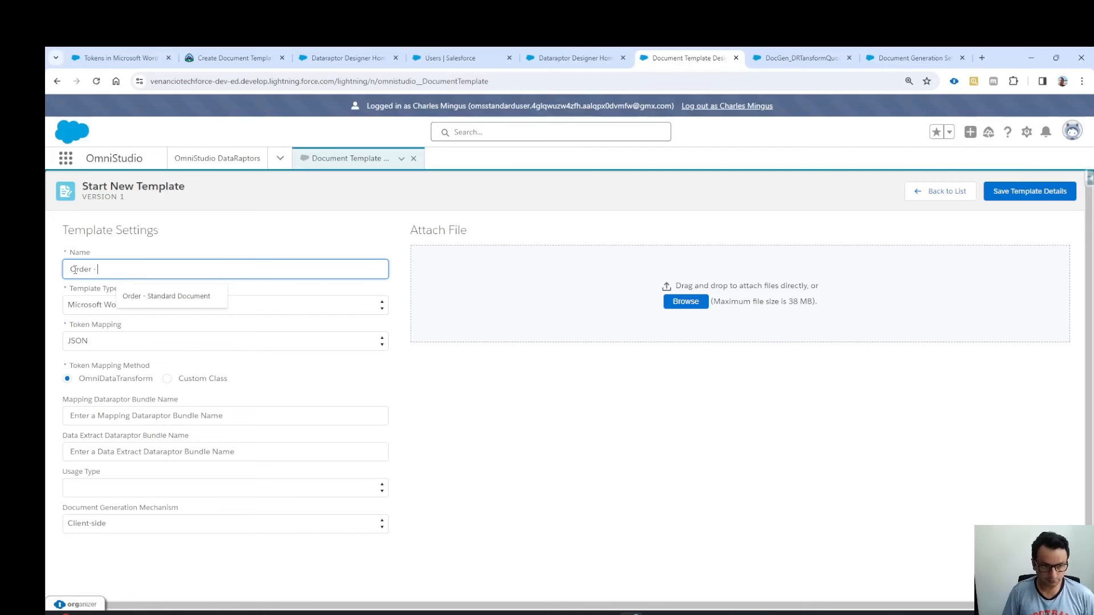
text( - S)
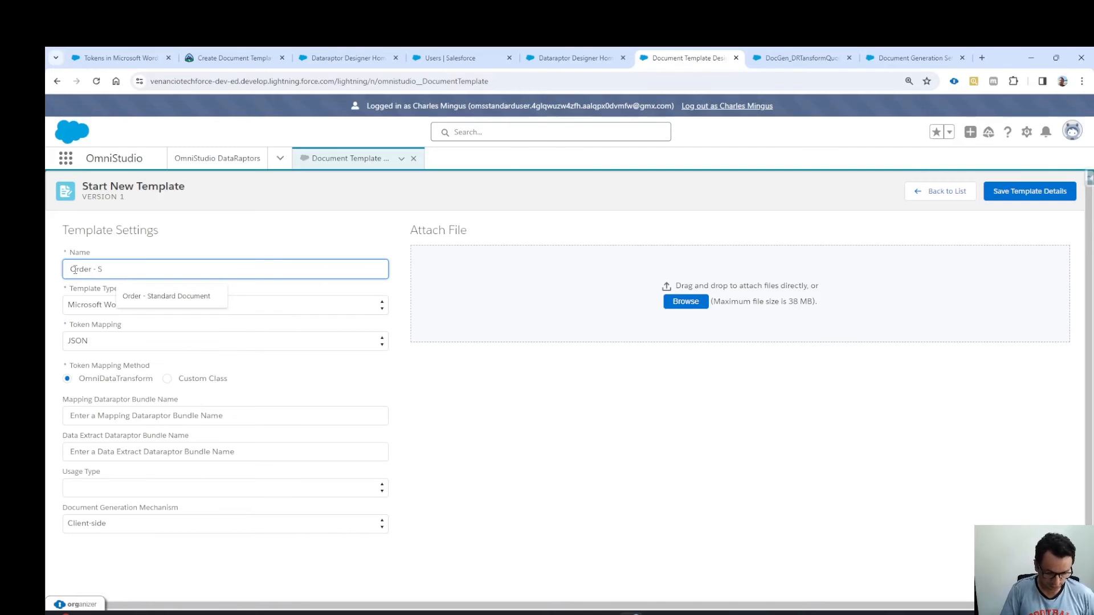
text(td Docum)
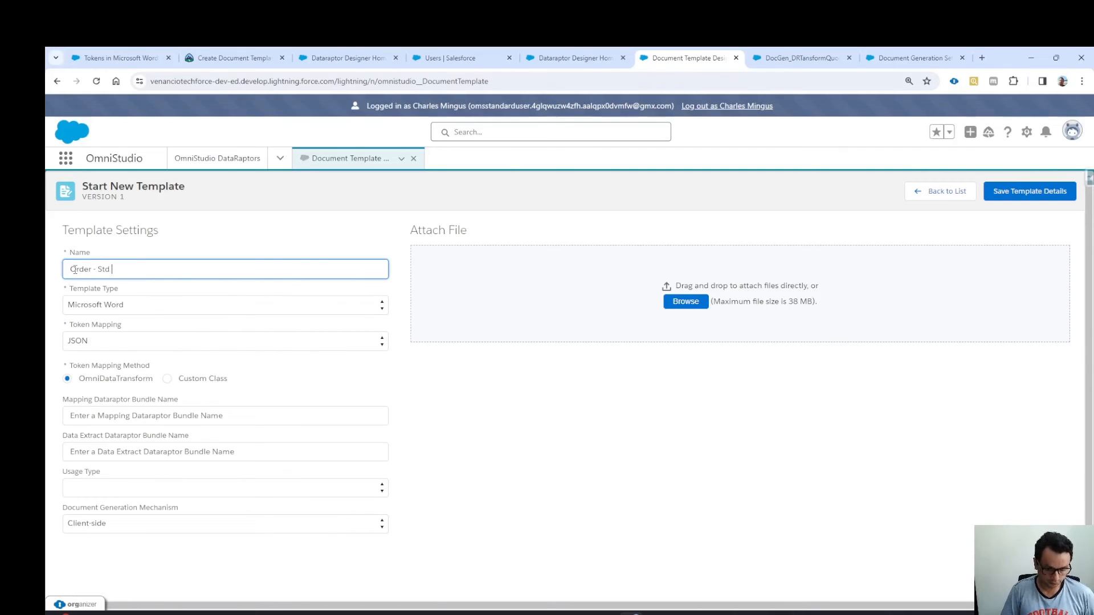
text(ent)
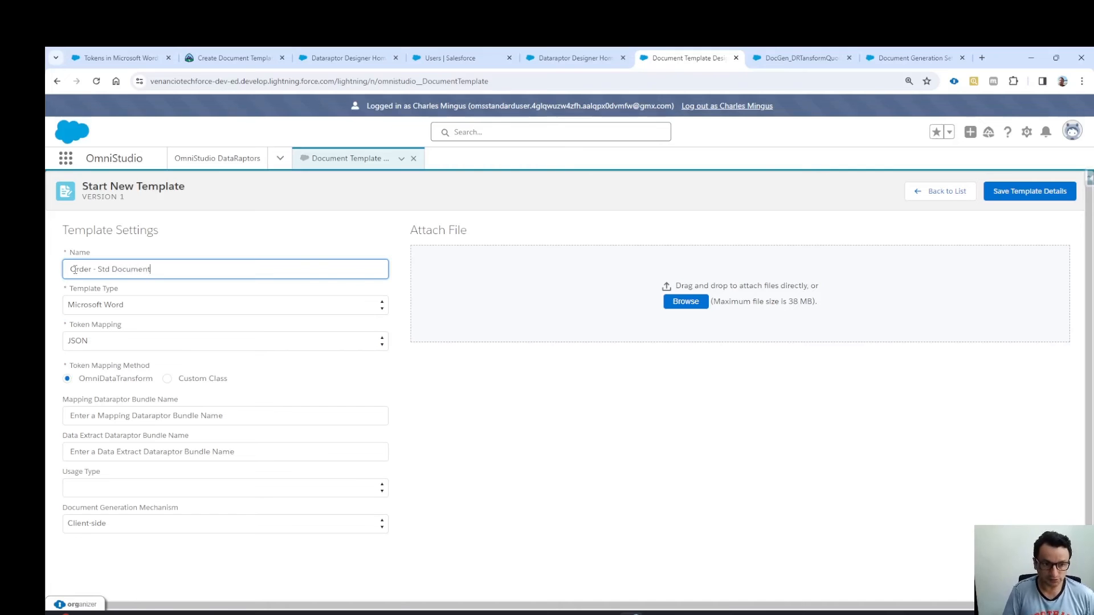
click(280, 256)
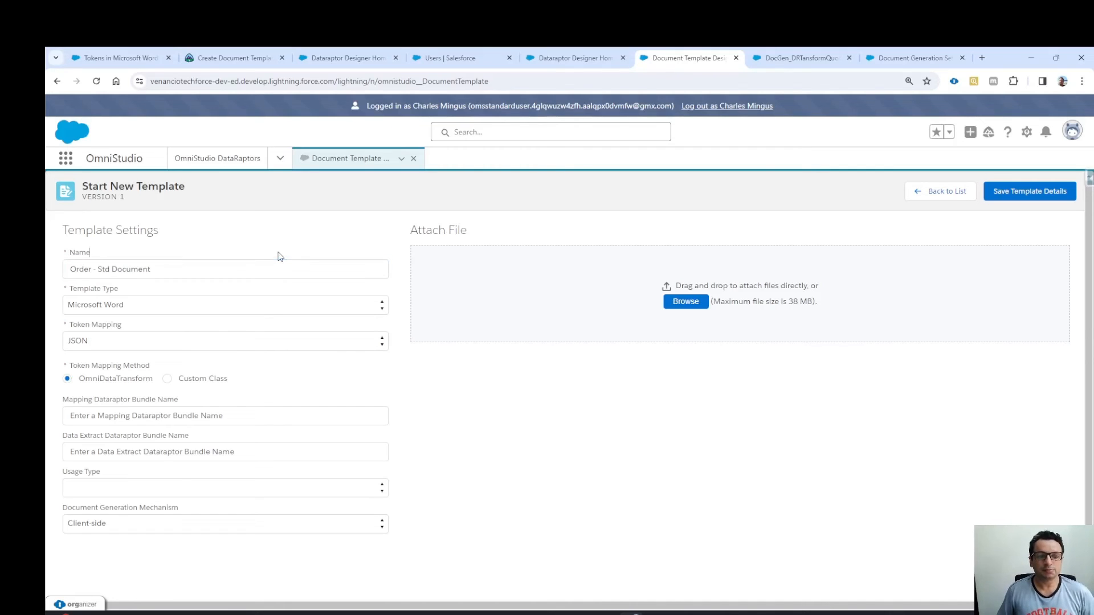
click(72, 270)
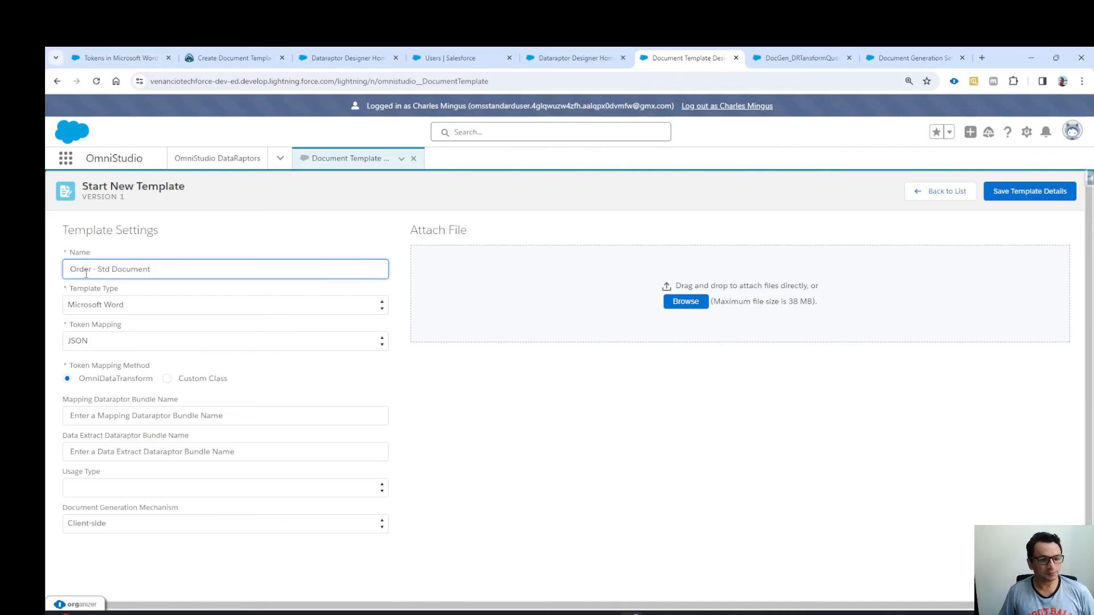
drag(93, 270, 100, 268)
click(160, 270)
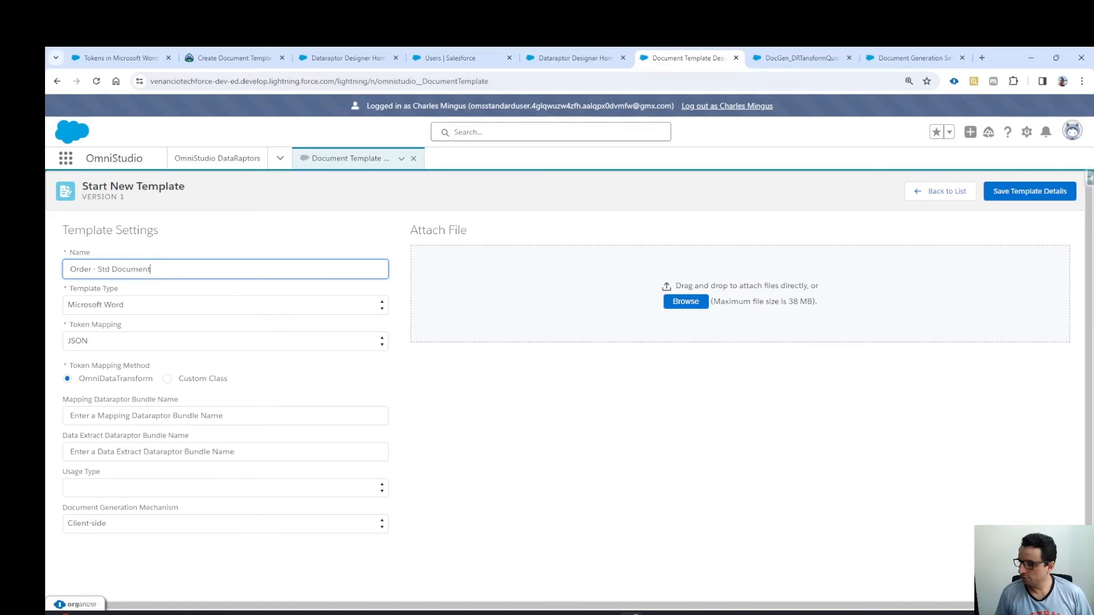
Step: Attach the Word file Quote_Template.docx to the new template
key(alt+Tab)
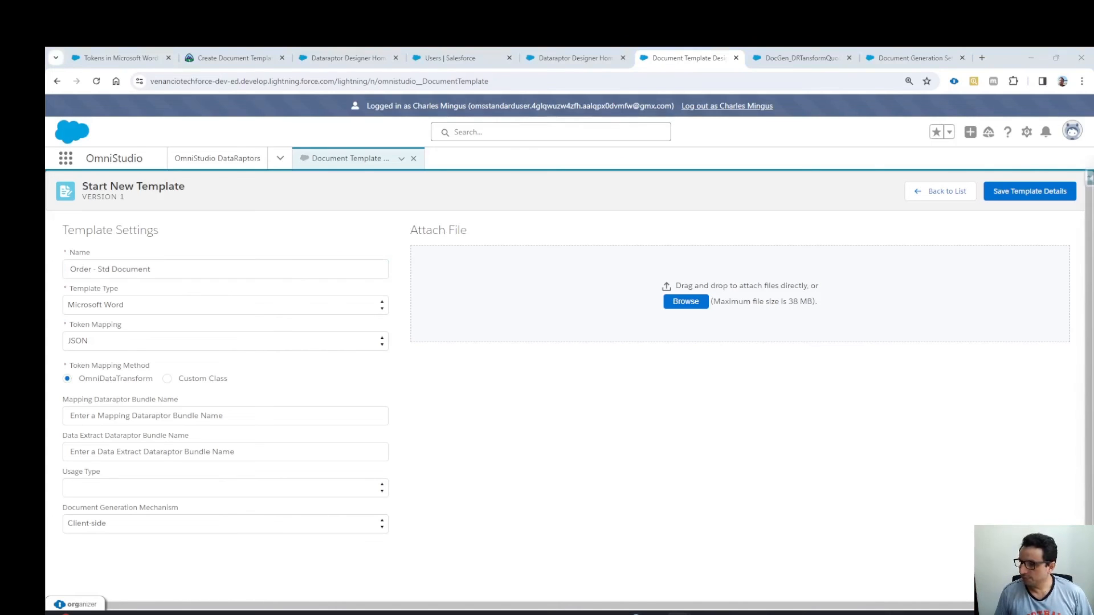
drag(817, 426, 642, 327)
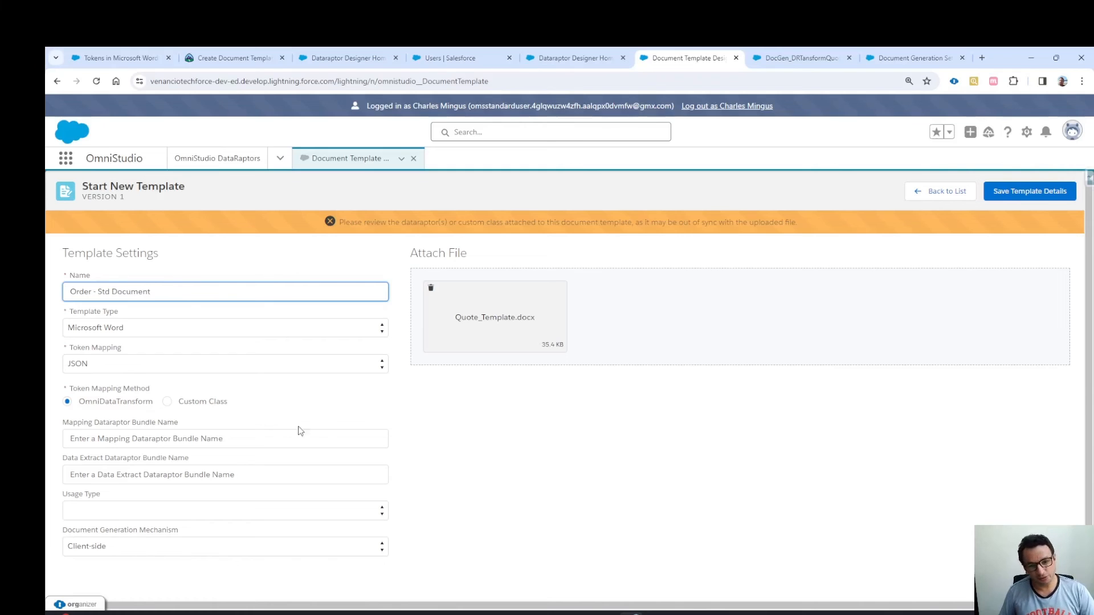
Step: Switch to the DataRaptor list and open Version 1 of DocGen_DRExtractQuoteDocTemplate
click(588, 56)
click(234, 194)
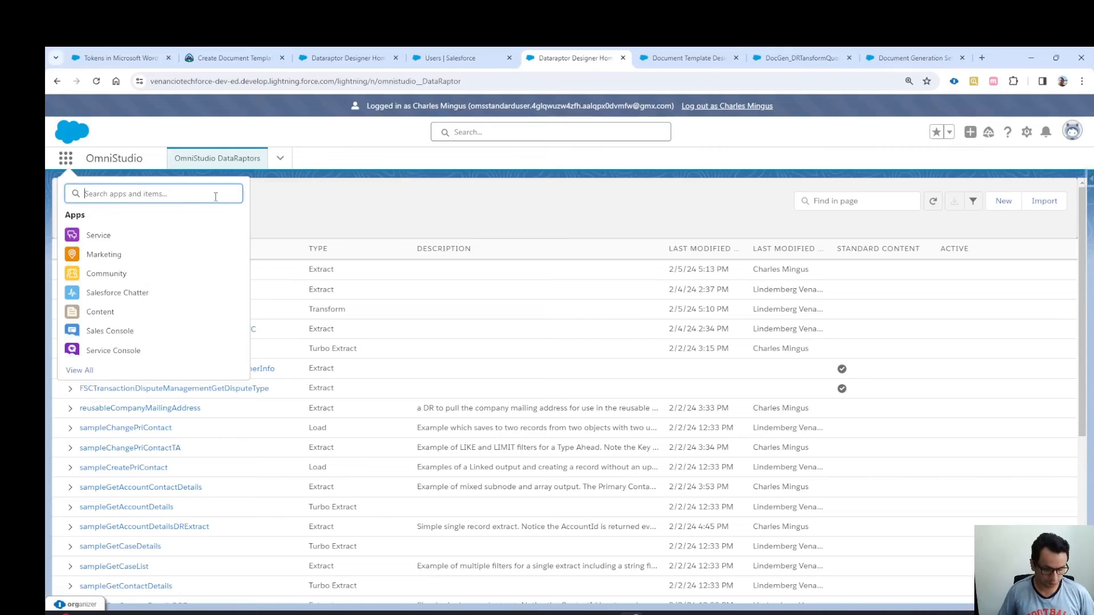
key(Escape)
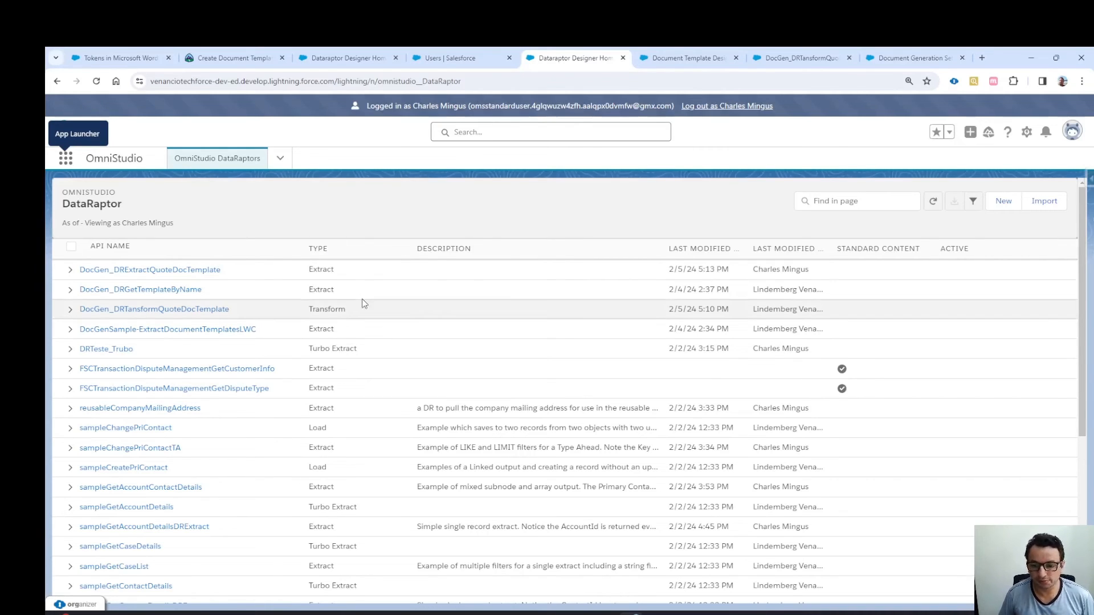
click(70, 270)
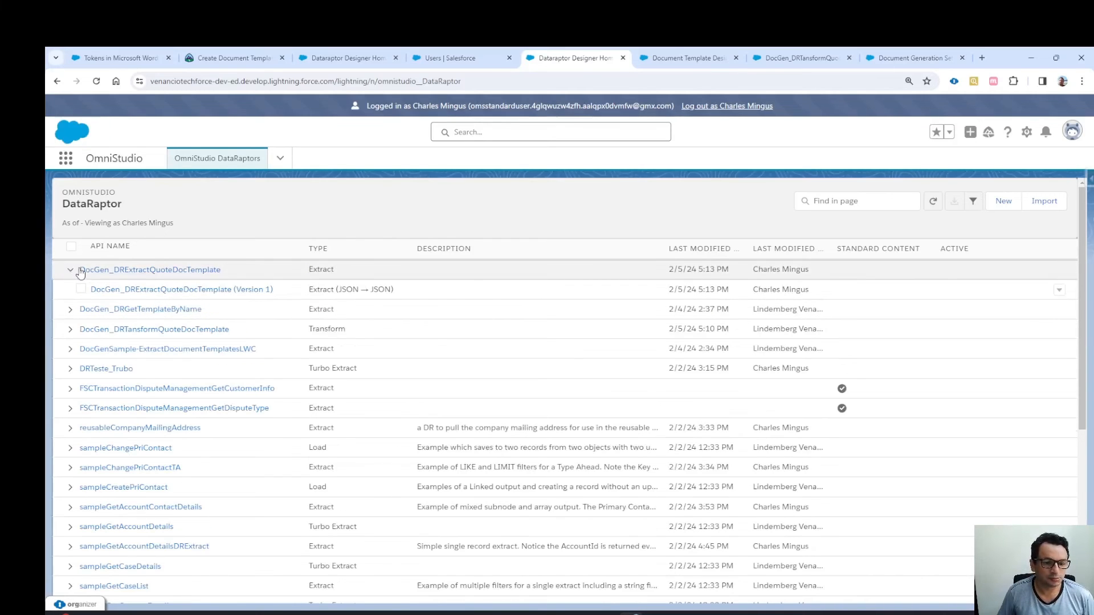
click(204, 292)
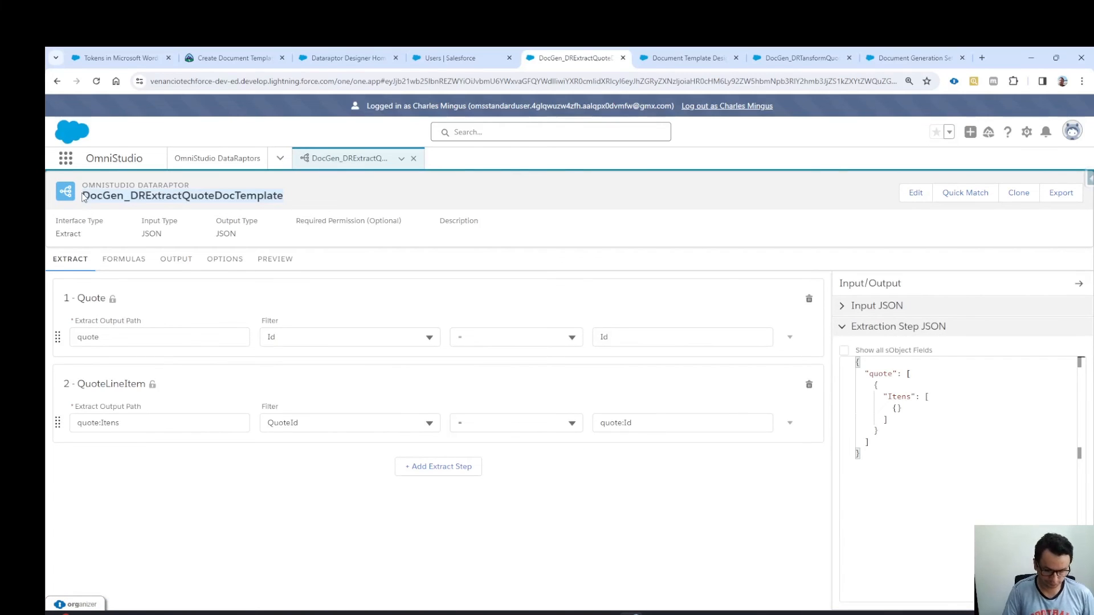
Step: Clone the quote extract DataRaptor and save the copy as DocGen_DRExtractQuoteDocTemplateStd
click(1015, 193)
click(519, 391)
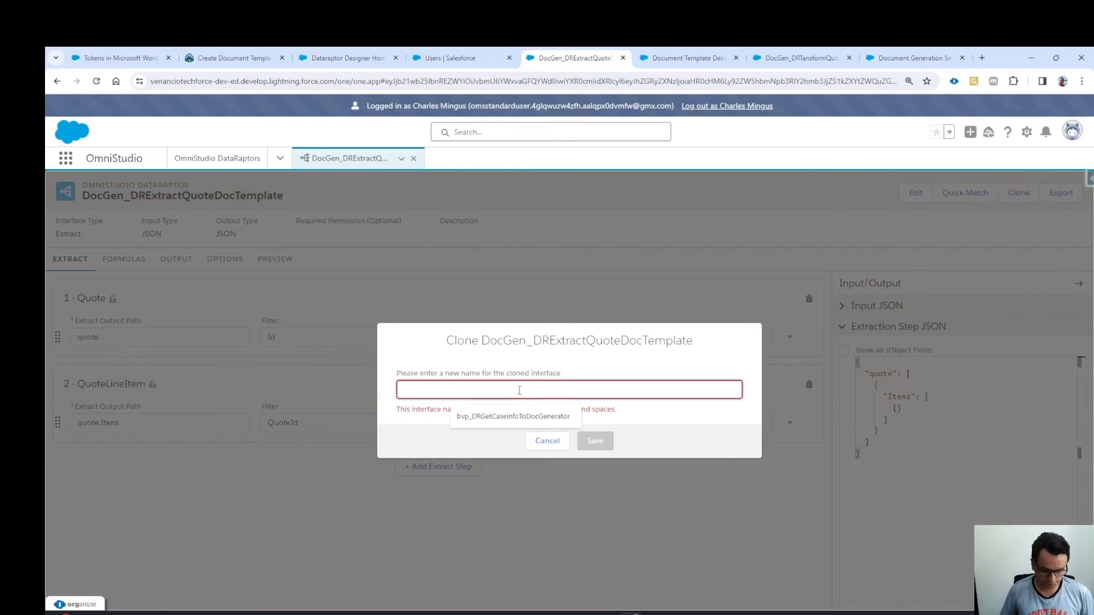
text(DocGen_DRExtractQuoteDocTemplate)
text(S)
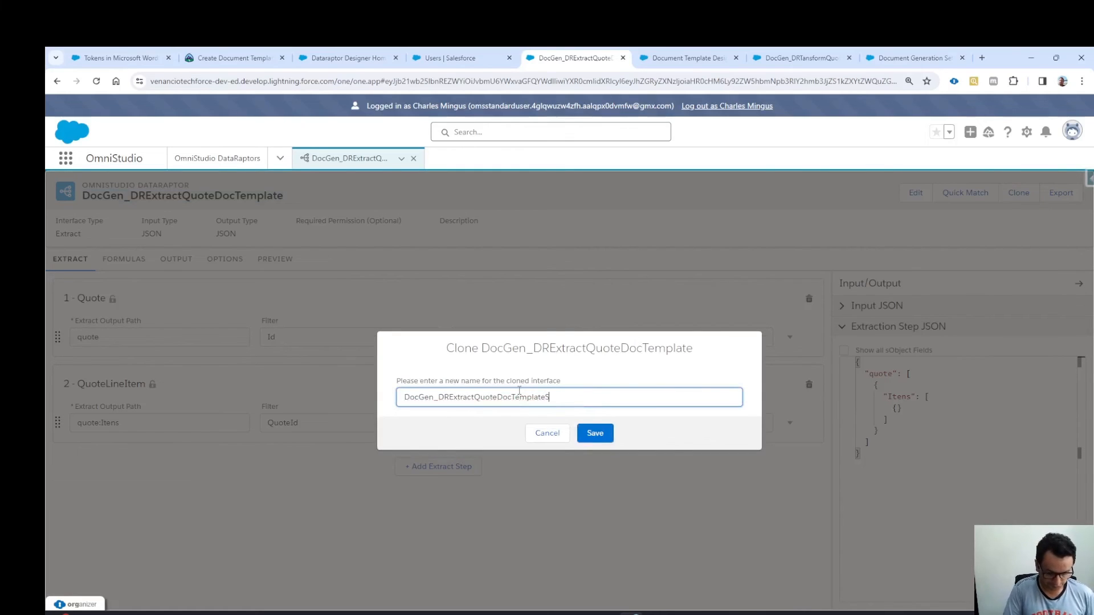
text(Td)
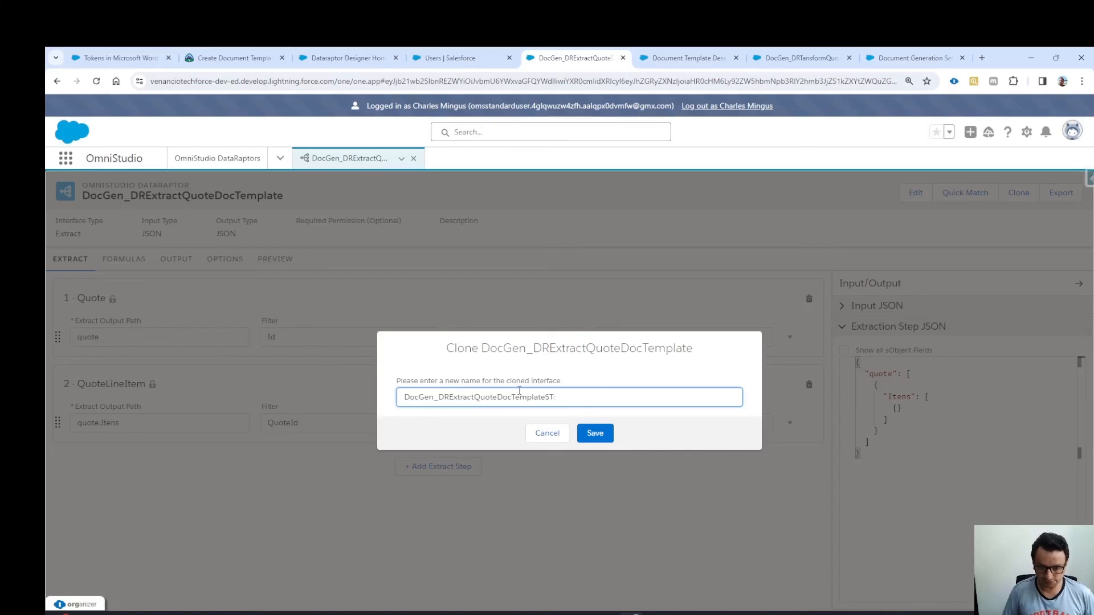
key(BackSpace)
text(Std)
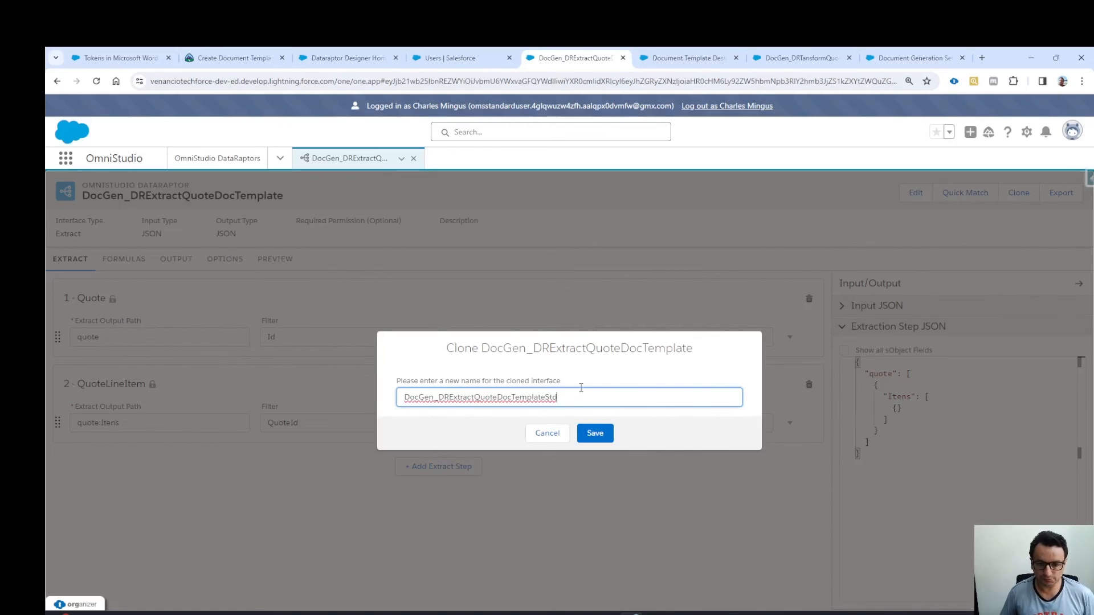
drag(558, 397, 386, 387)
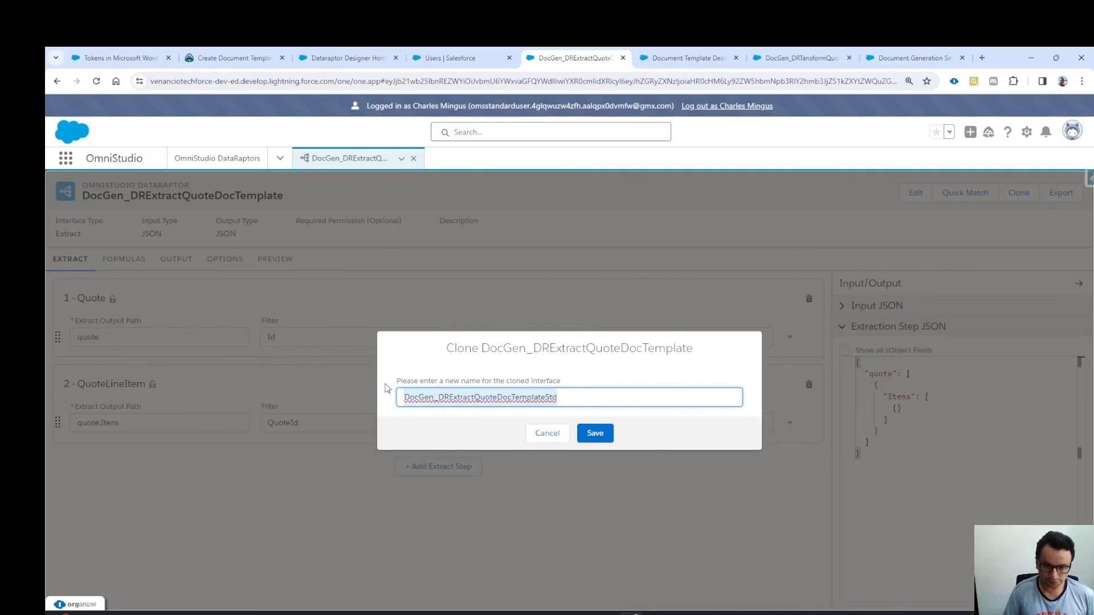
click(602, 435)
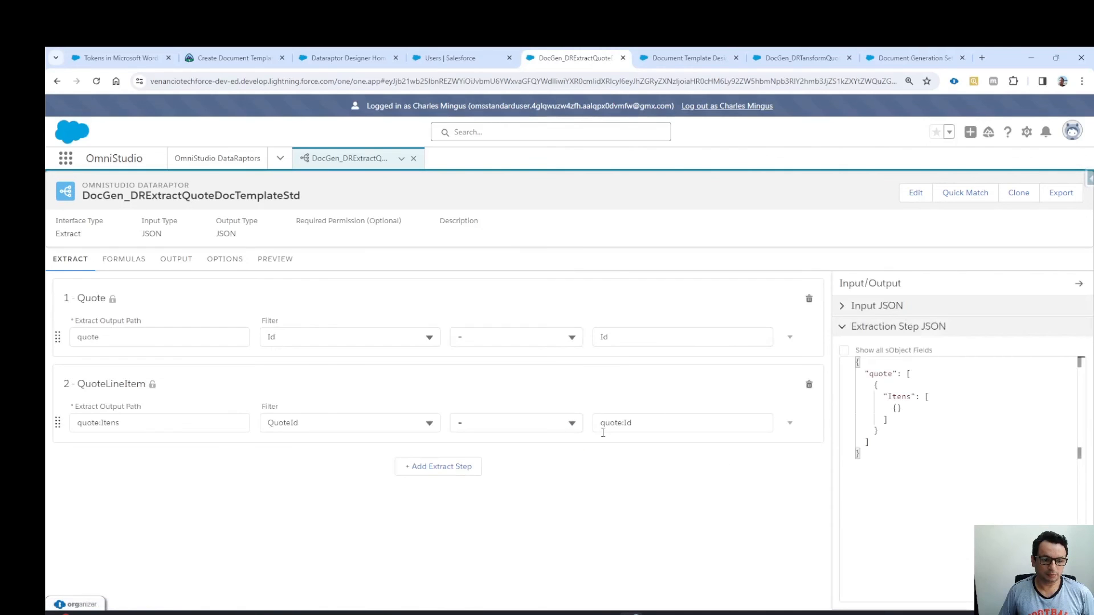
Step: In the cloned DataRaptor's preview, change the input parameter key from contextId to Id
click(283, 260)
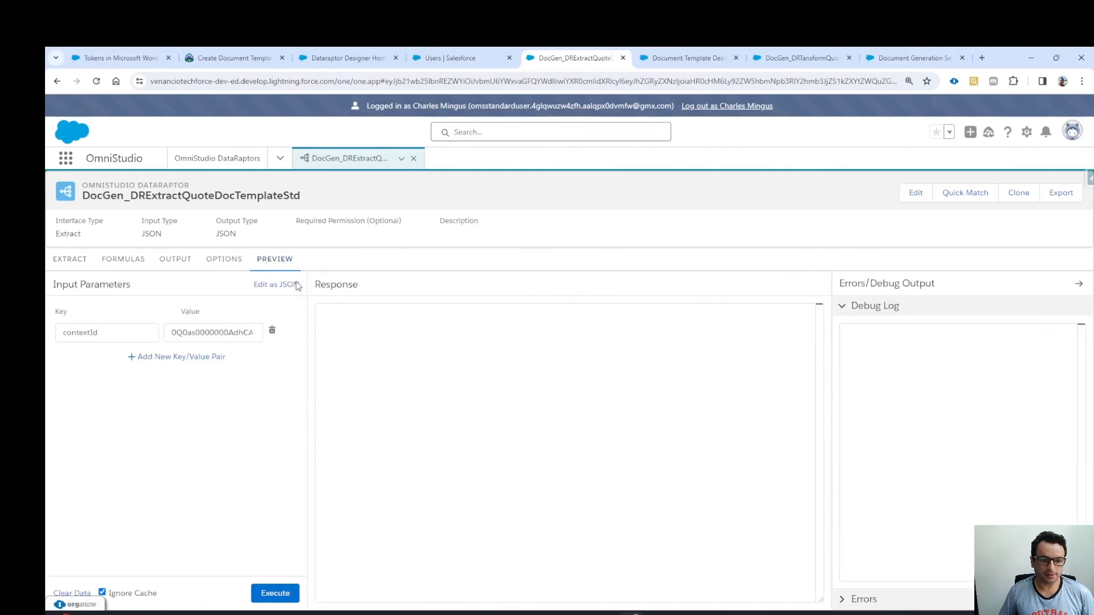
click(105, 332)
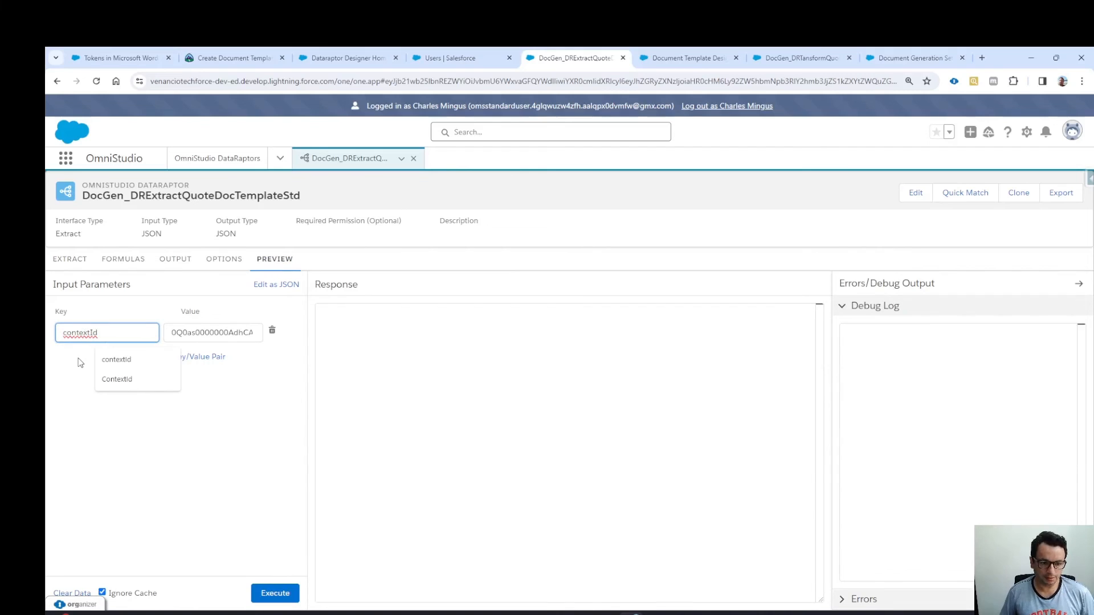
key(BackSpace)
key(BackSpace)
key(BackSpace)
key(BackSpace)
key(BackSpace)
key(BackSpace)
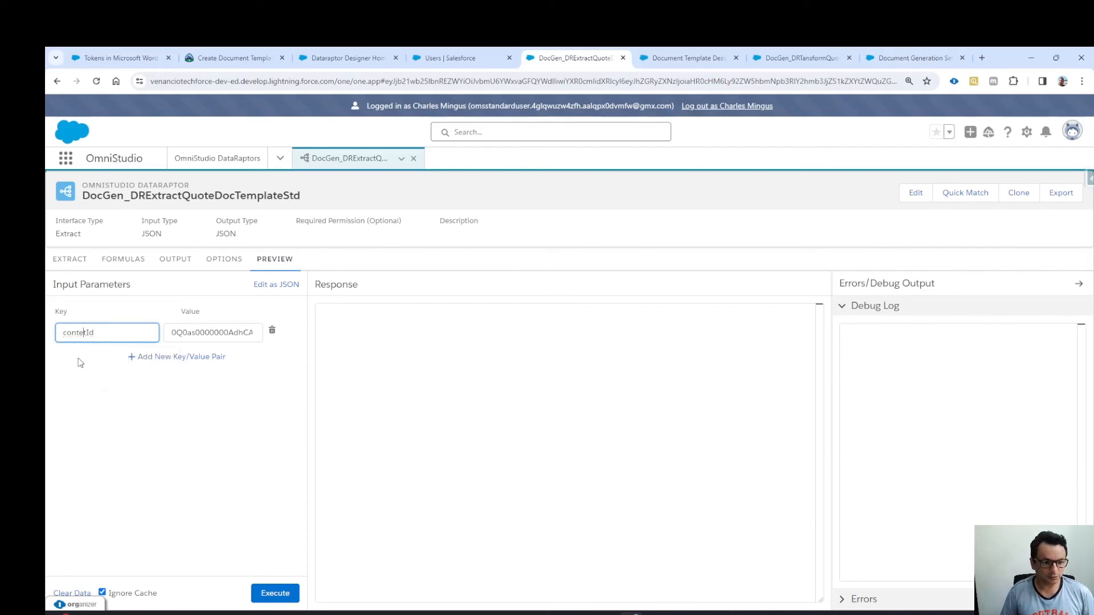
key(Delete)
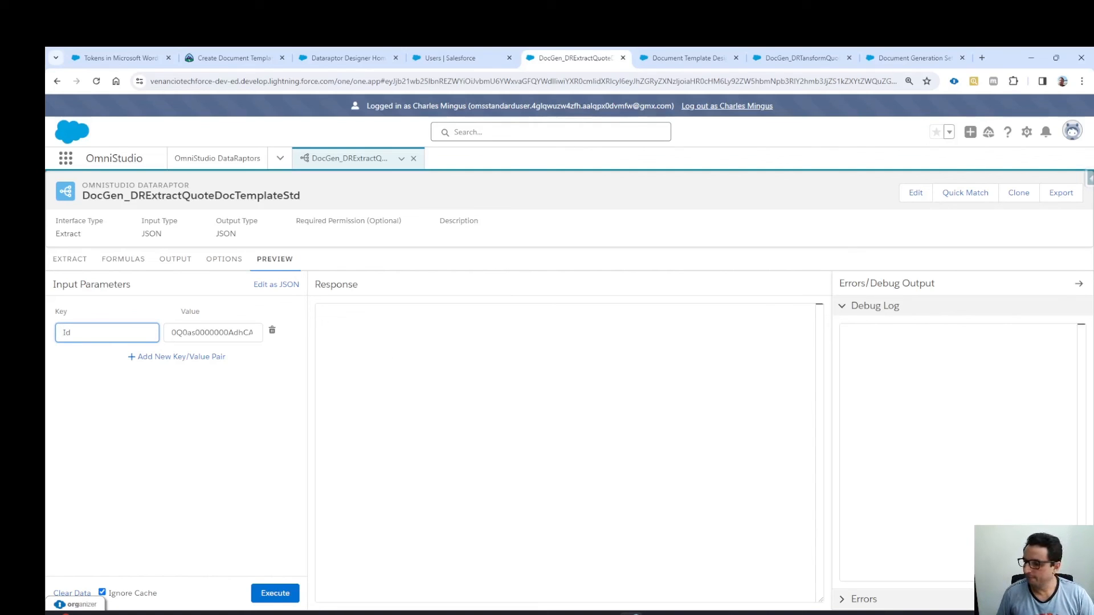
Step: Set the Id parameter's value to 0Q0as0000000AdhCAE, execute the extract preview and review the response
click(654, 614)
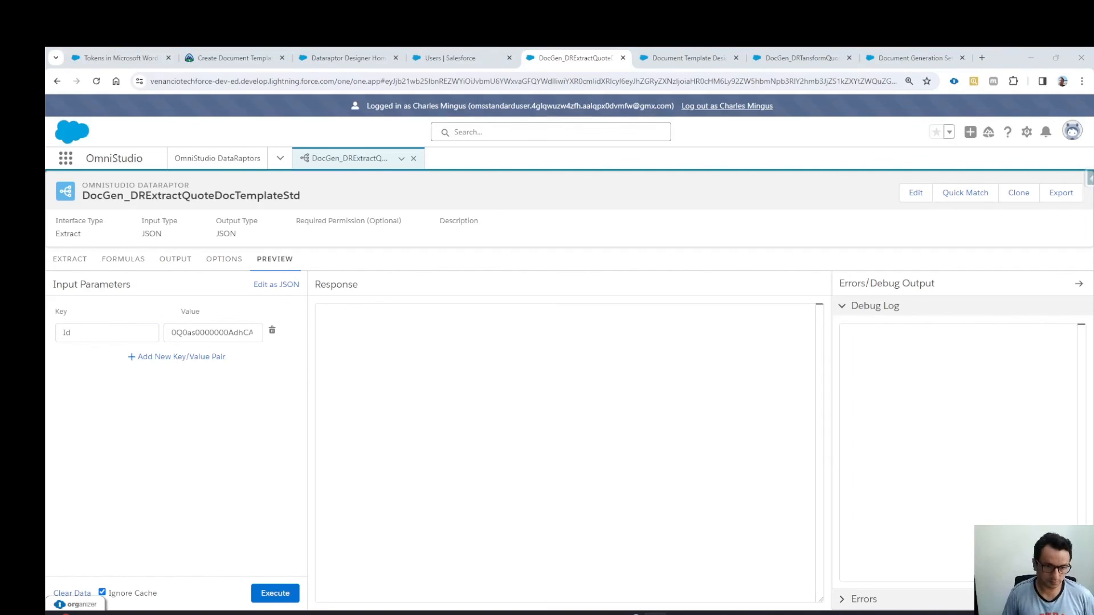
double_click(219, 332)
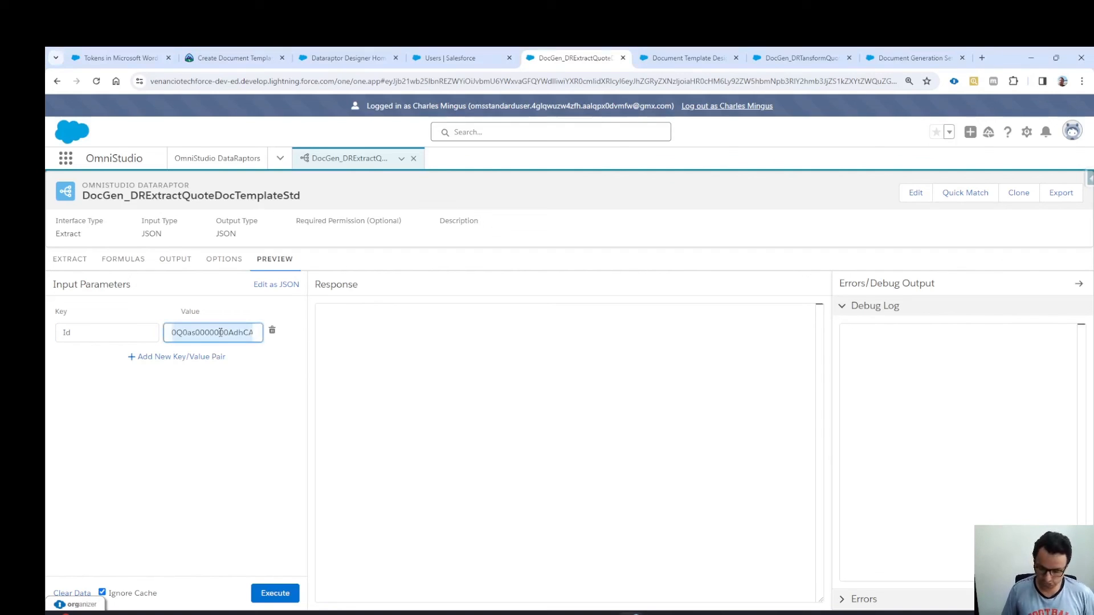
key(BackSpace)
text(0Q0as0000000AdhCAE)
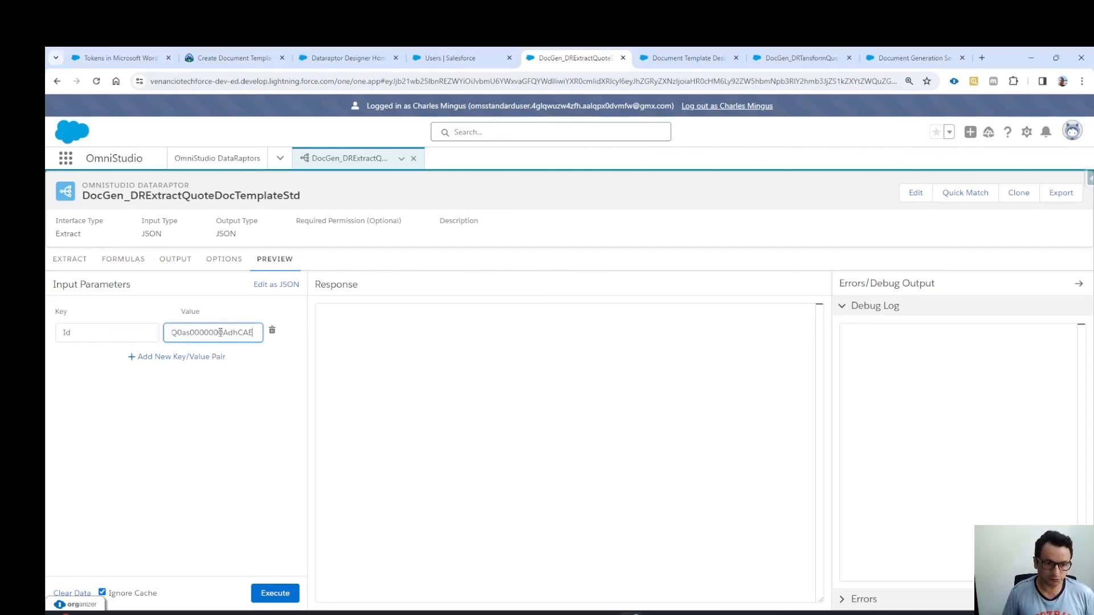
click(275, 592)
scroll(516, 400, down, 5)
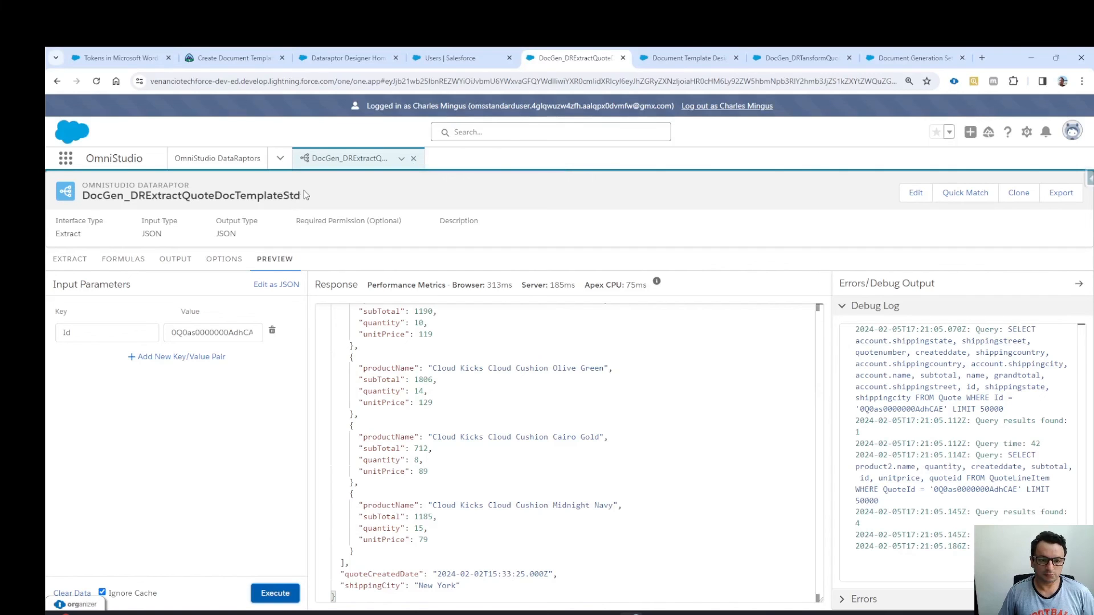
Step: Set the new template's Data Extract DataRaptor bundle name to DocGen_DRExtractQuoteDocTemplateStd and return to the DataRaptor list
drag(306, 194, 85, 198)
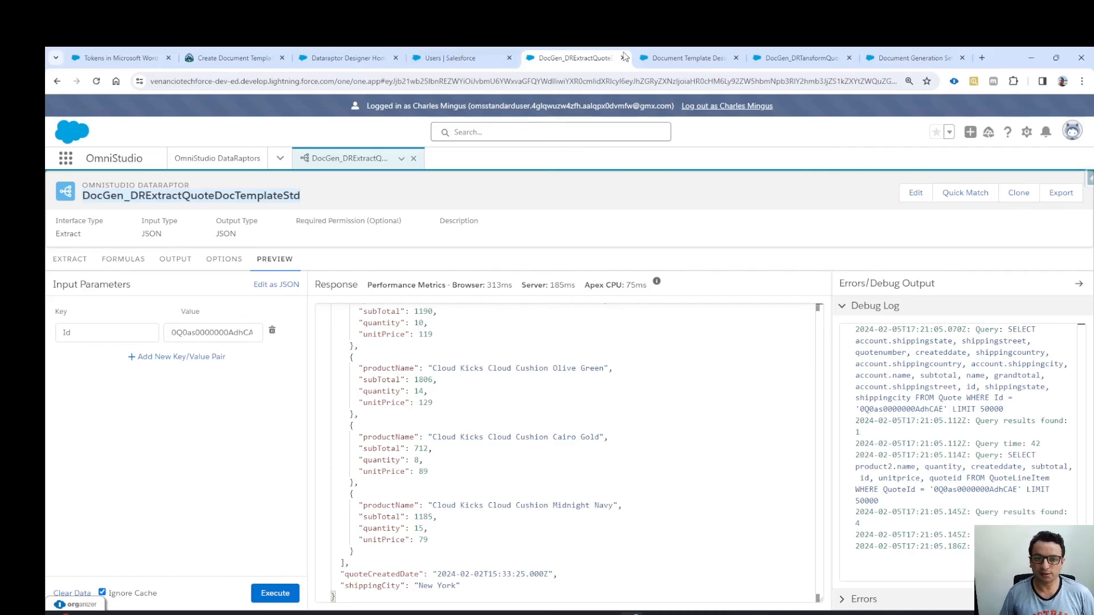
click(683, 60)
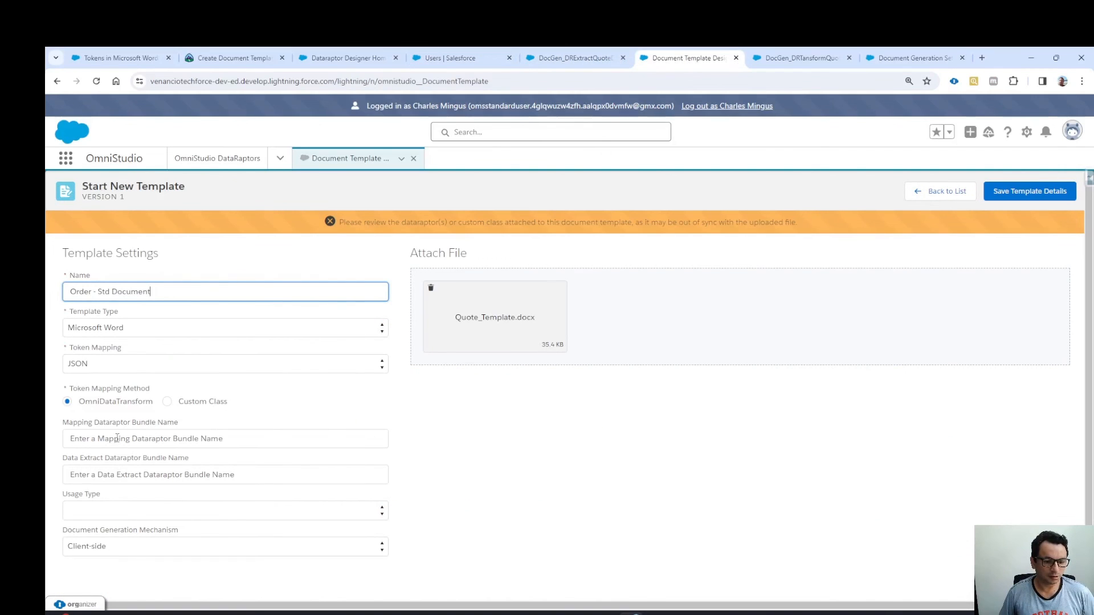
click(95, 473)
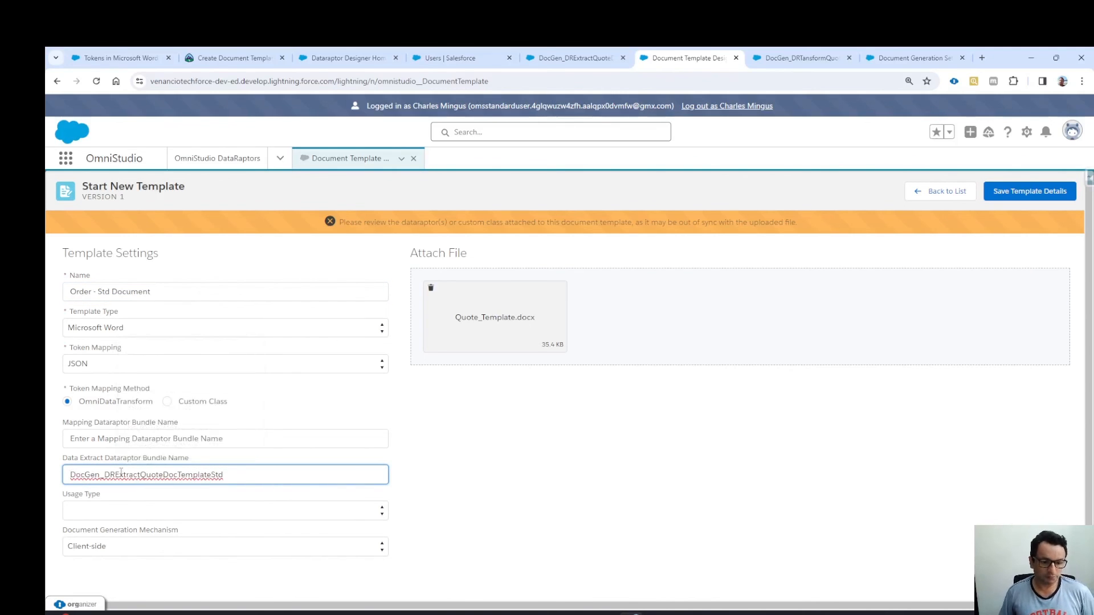
click(484, 494)
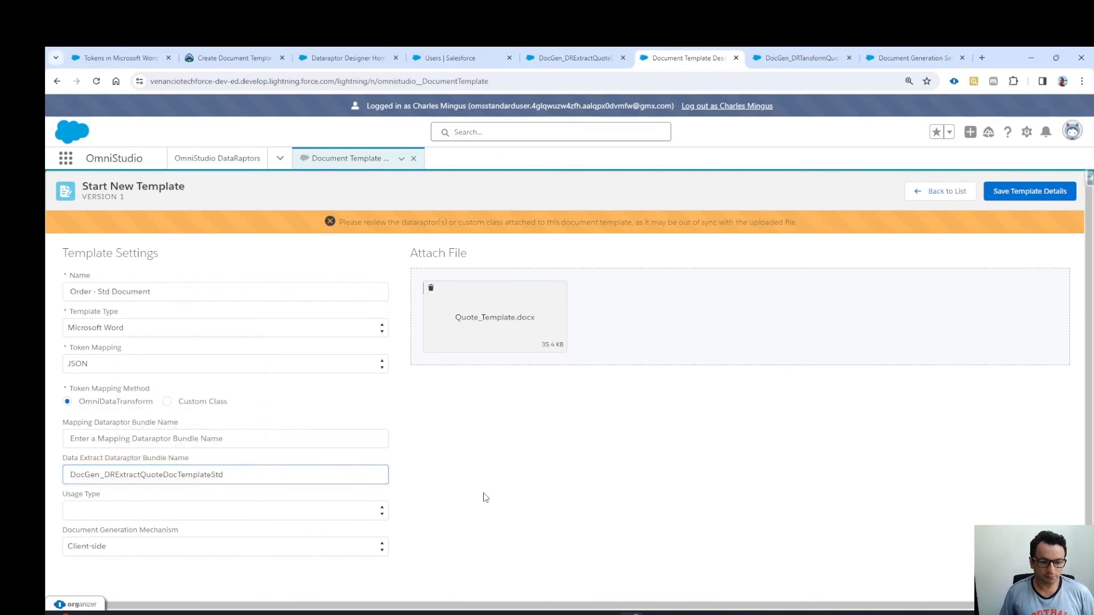
click(610, 57)
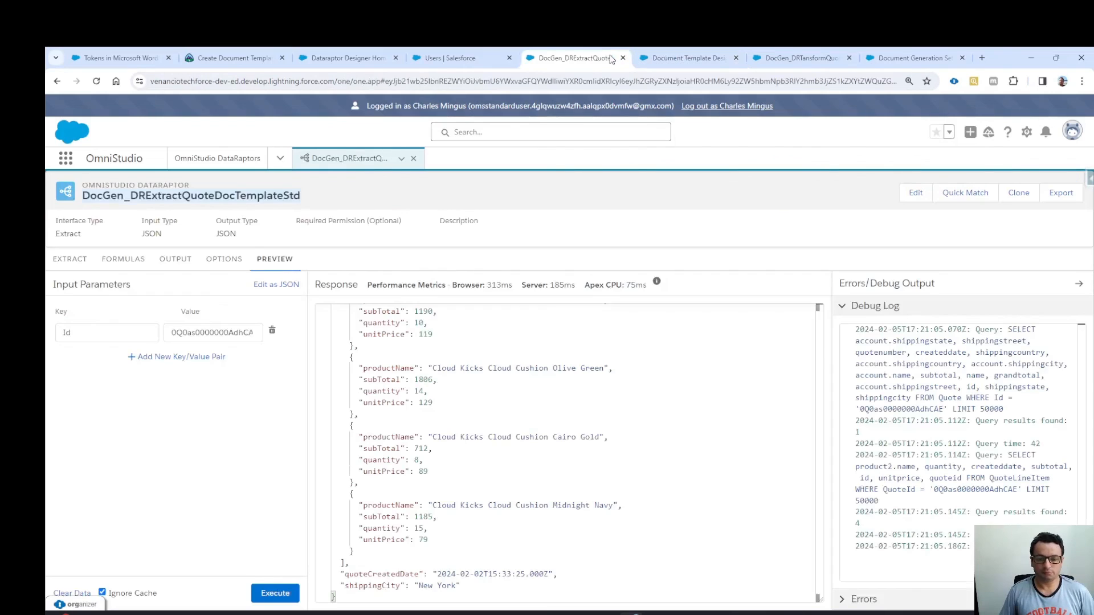
click(415, 159)
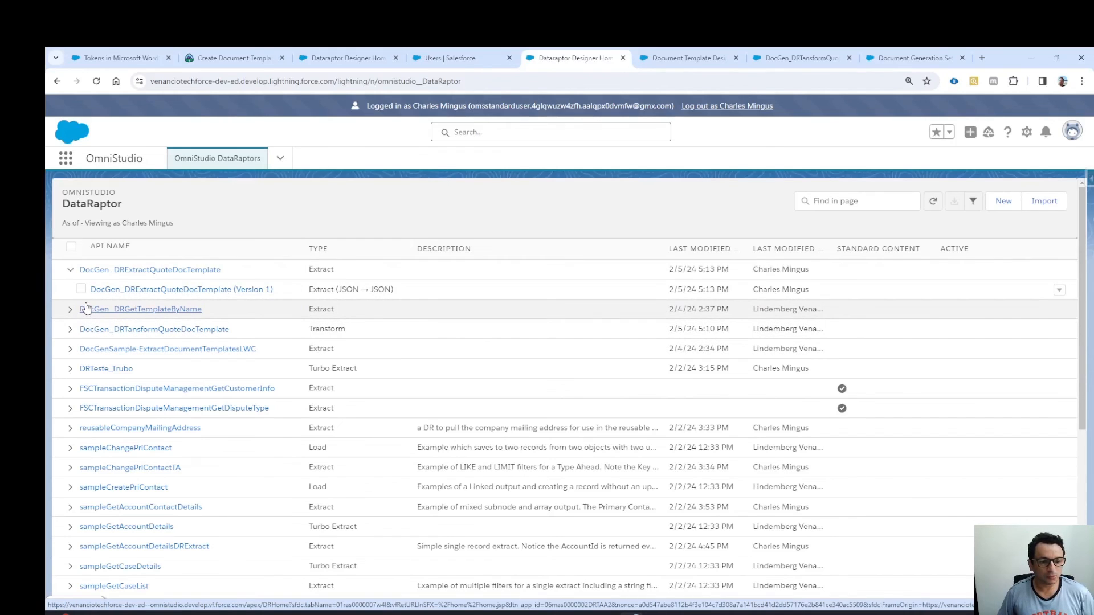
click(69, 349)
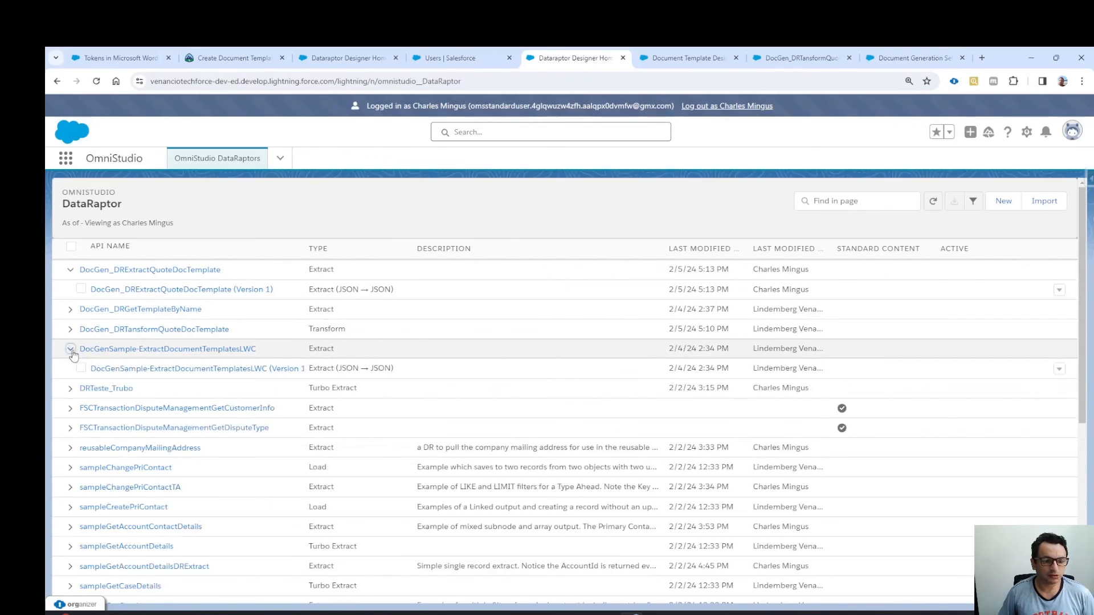
click(147, 371)
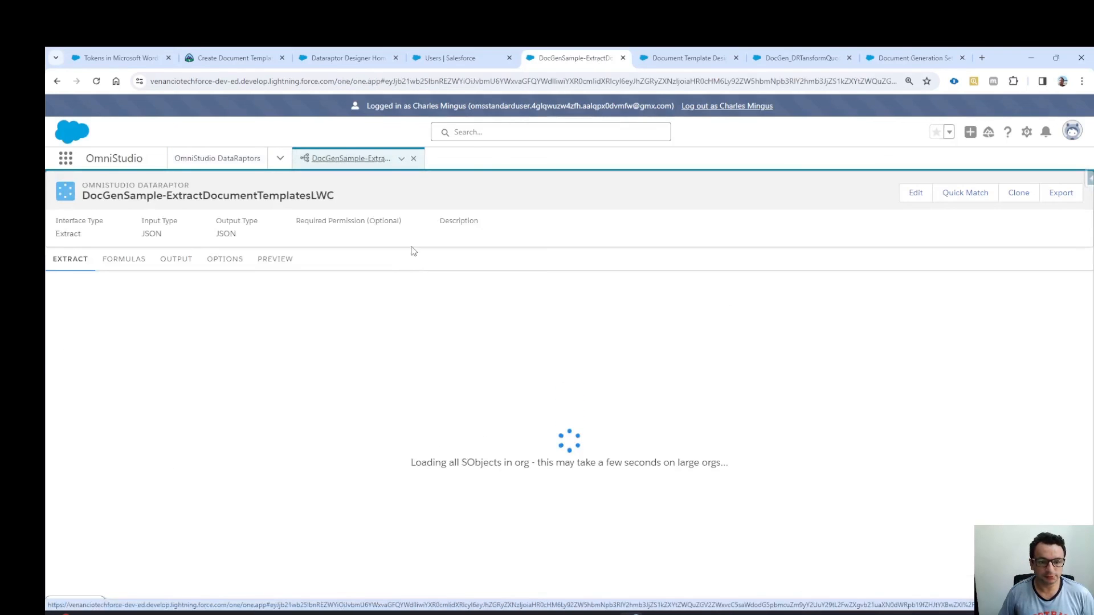
drag(352, 200, 83, 194)
key(ctrl+c)
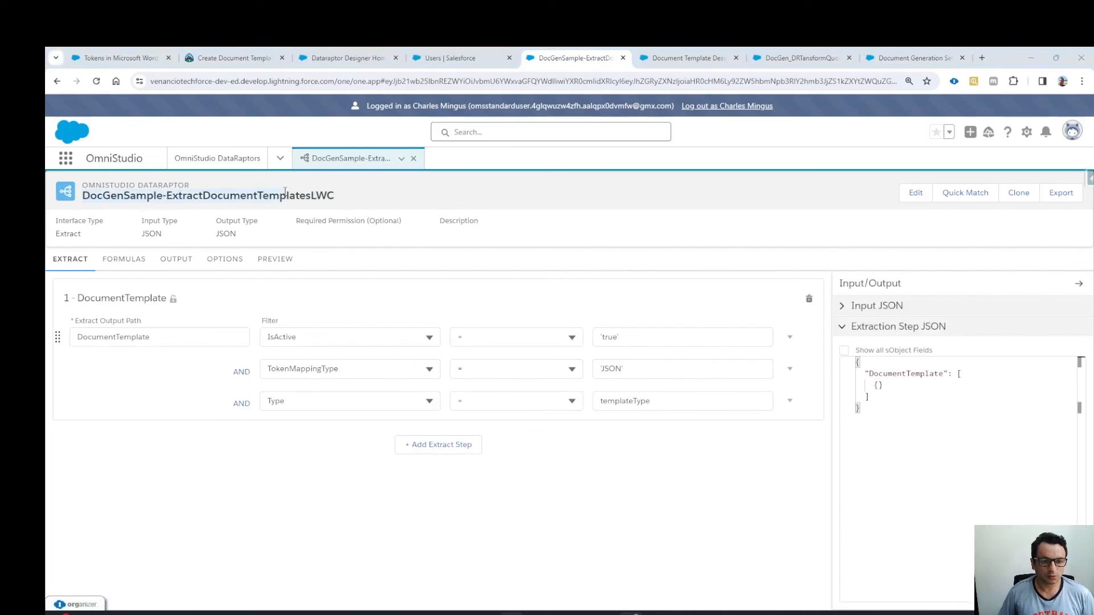
key(super+Tab)
click(334, 196)
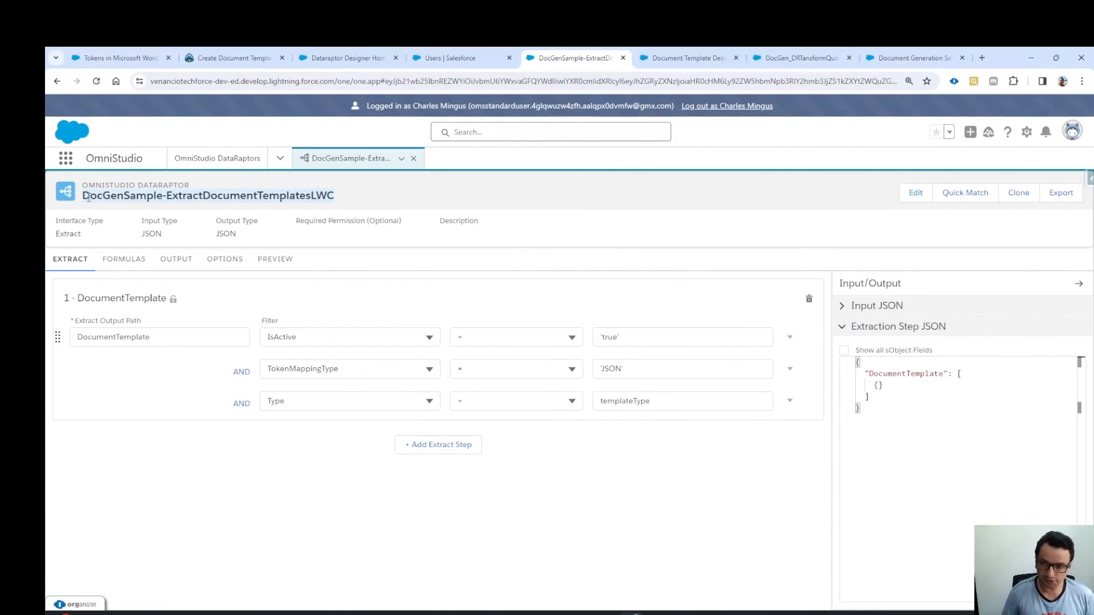
click(1023, 203)
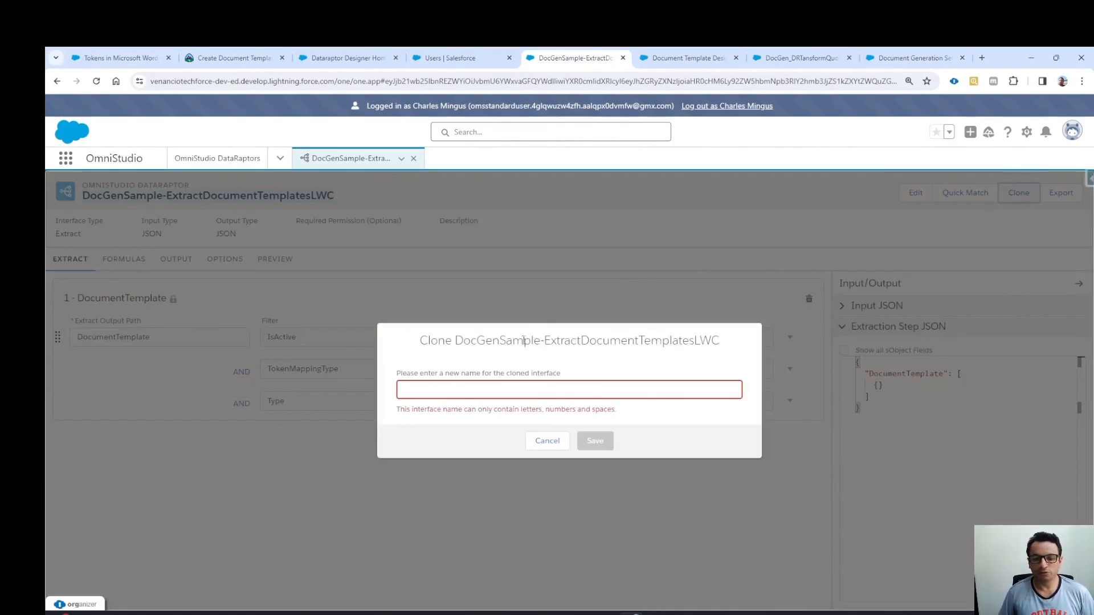
click(487, 391)
key(ctrl+v)
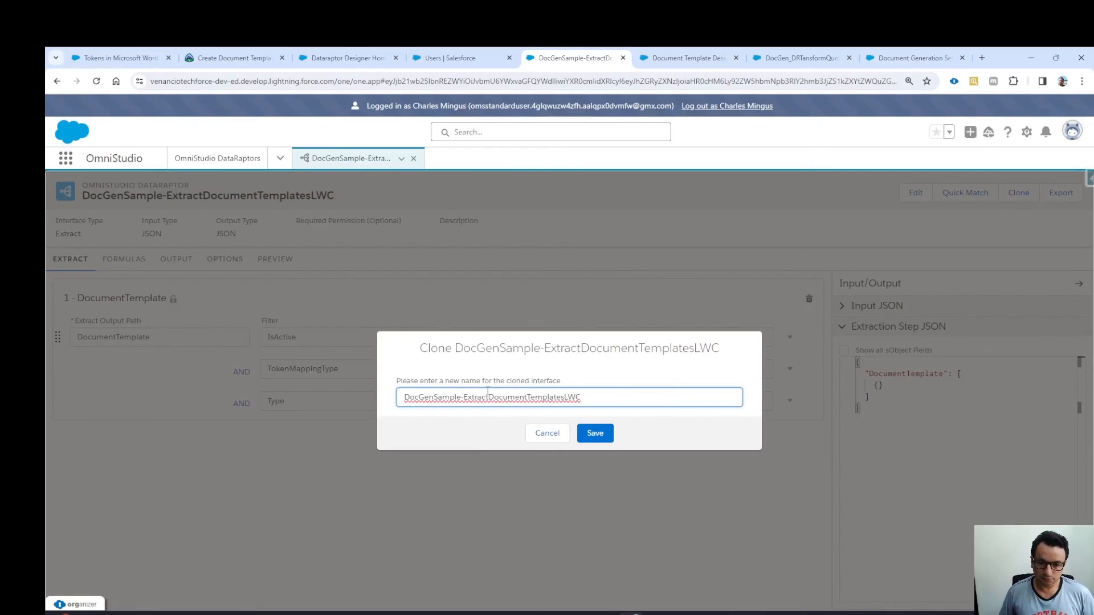
click(605, 403)
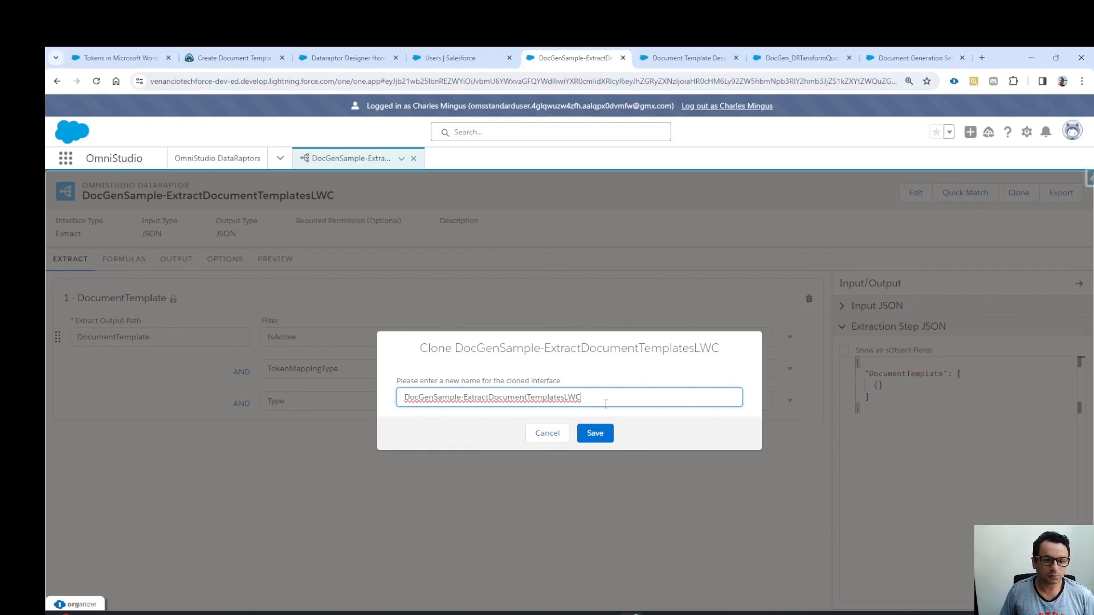
click(563, 433)
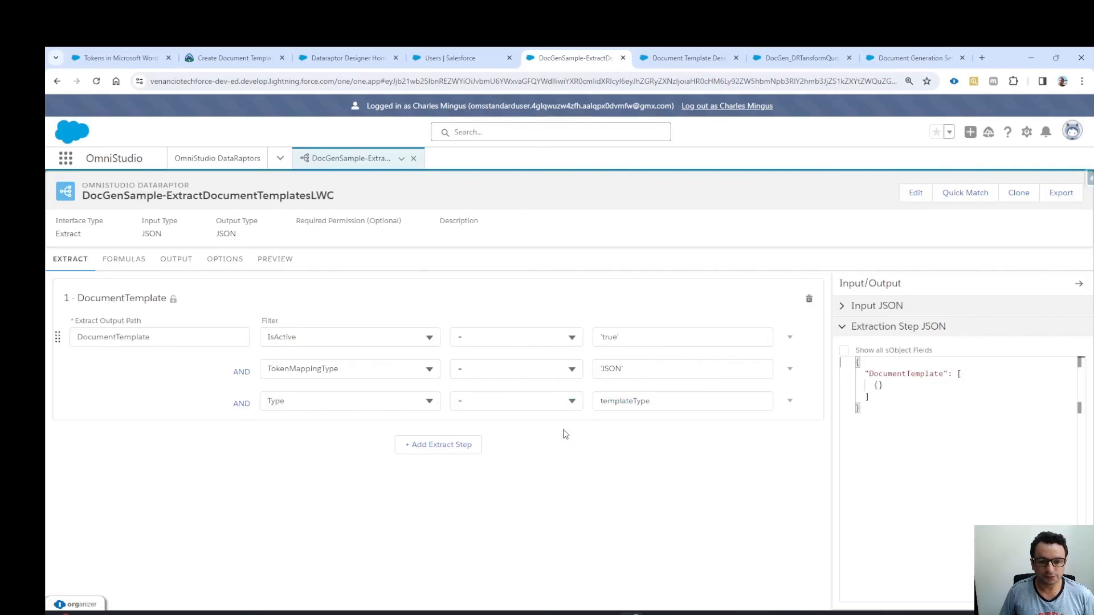
click(414, 159)
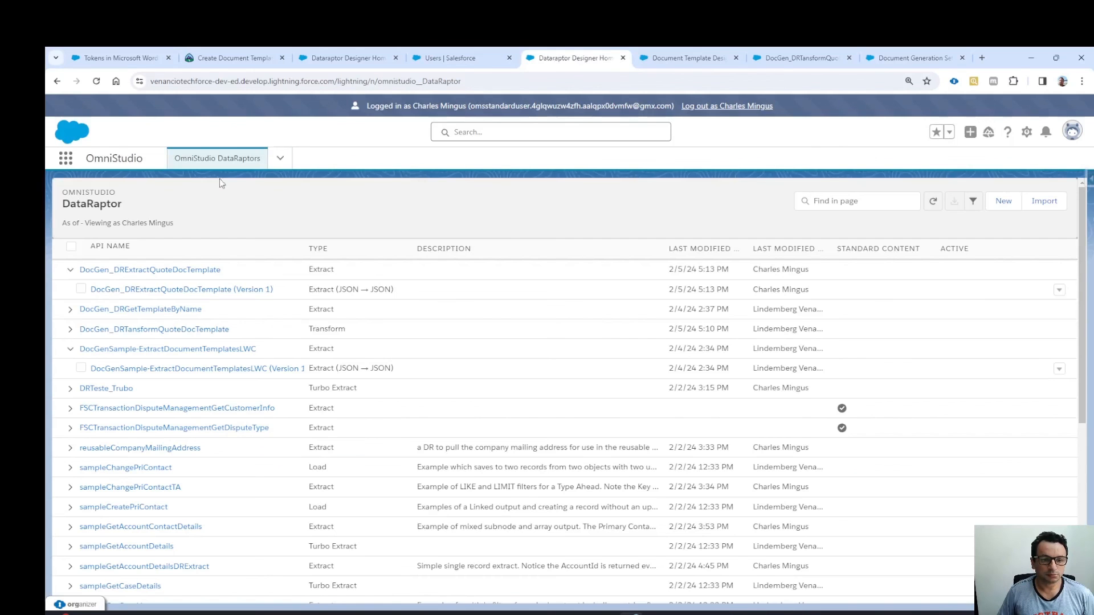
Step: Open Version 1 of the transform DataRaptor DocGen_DRTansformQuoteDocTemplate from the DataRaptor list
click(71, 330)
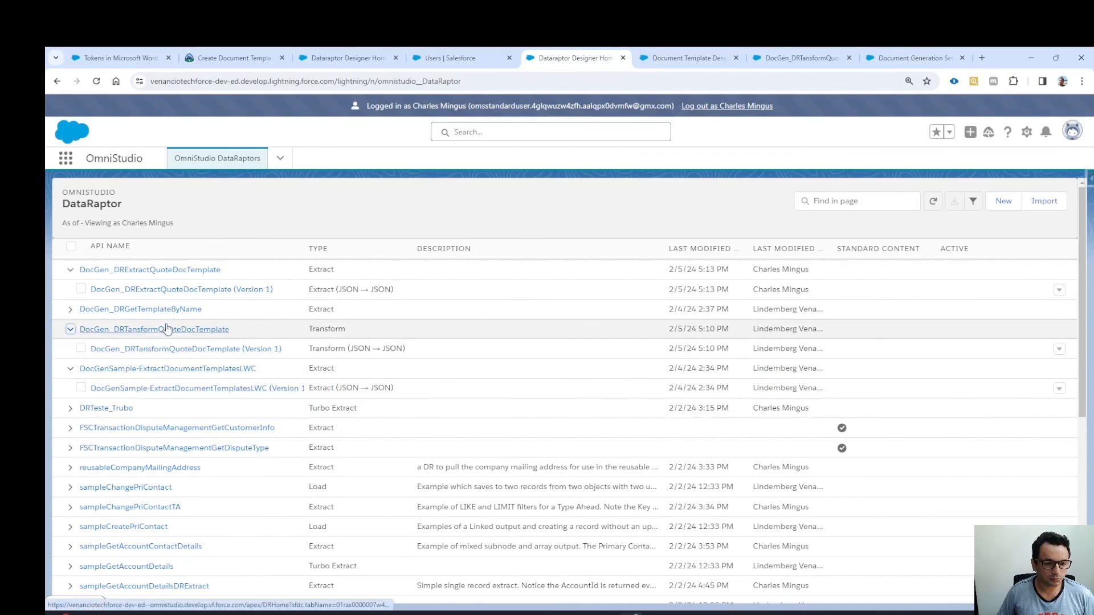
click(70, 270)
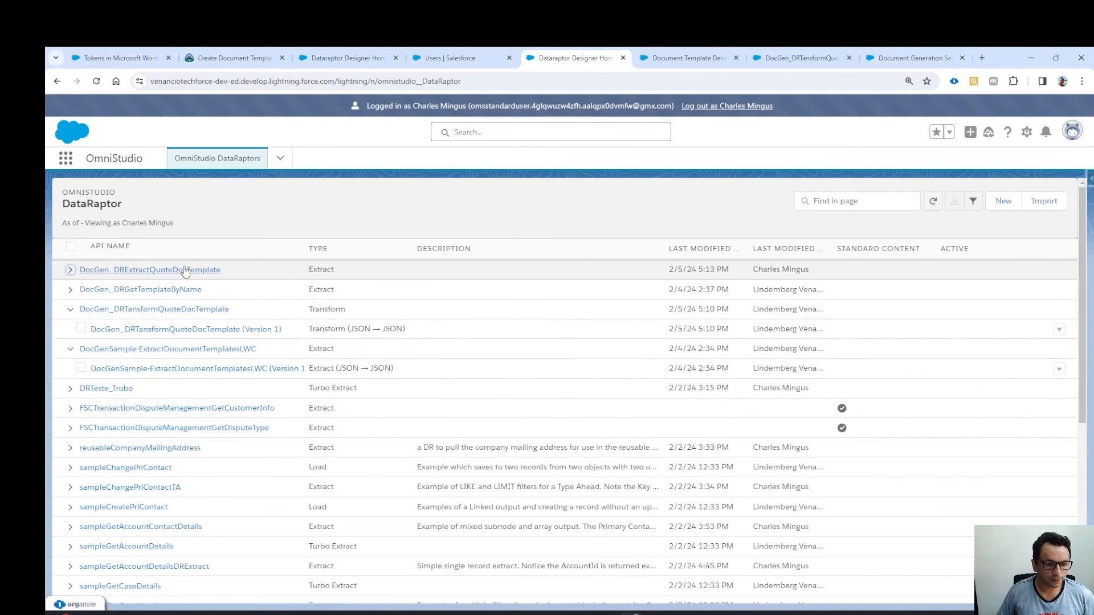
click(183, 330)
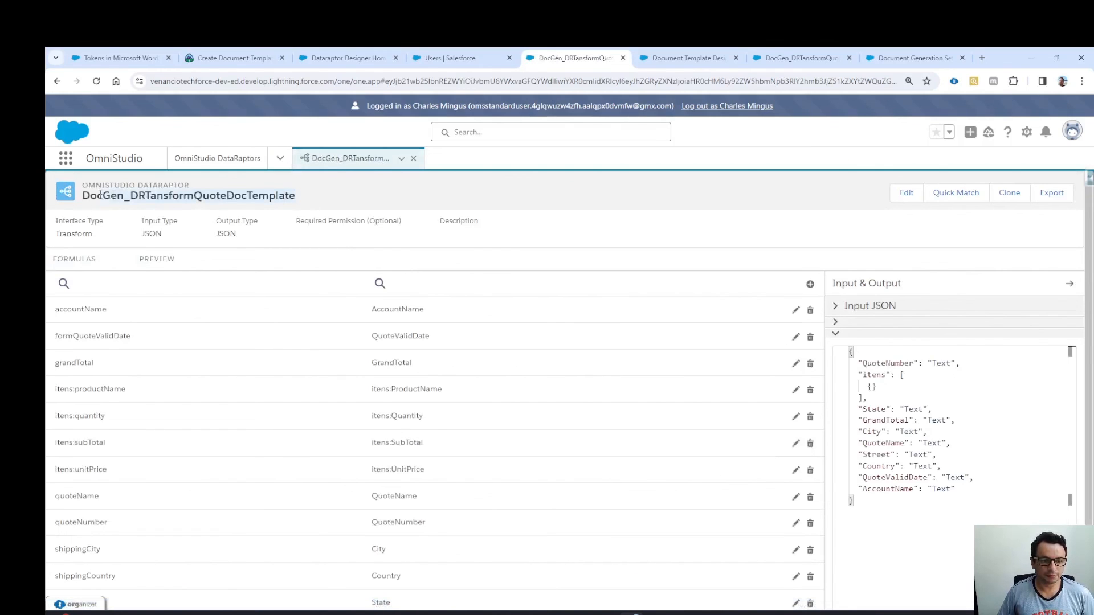
Step: Clone the transform DataRaptor under the name DocGen_DRTansformQuoteDocTemplateStd, copying the new name for reuse in the template
drag(308, 201, 84, 197)
key(ctrl+c)
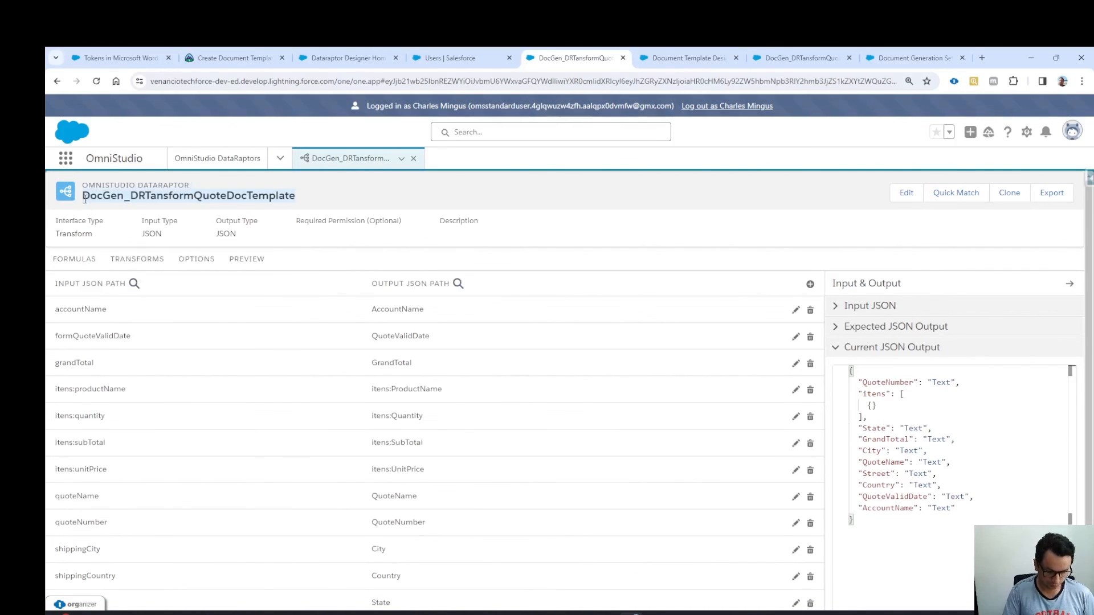
click(1007, 194)
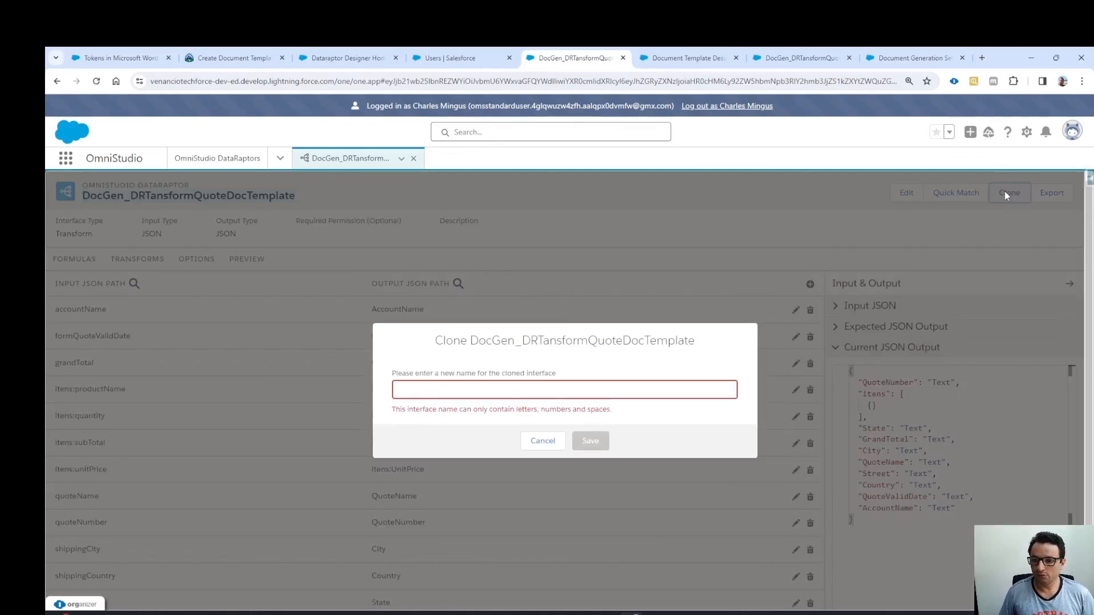
click(443, 389)
key(ctrl+v)
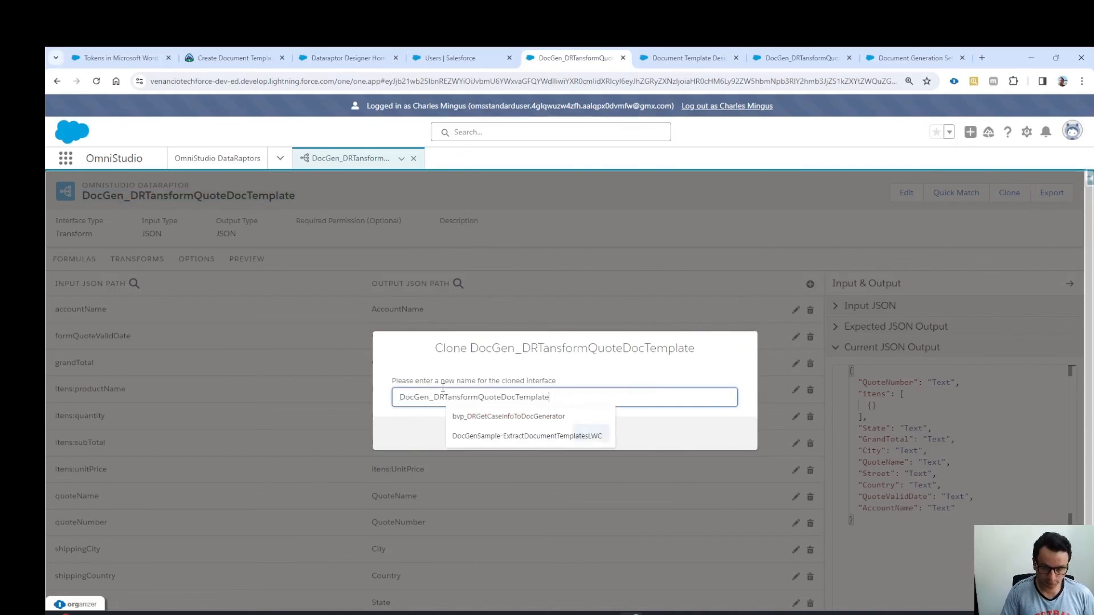
text(Std)
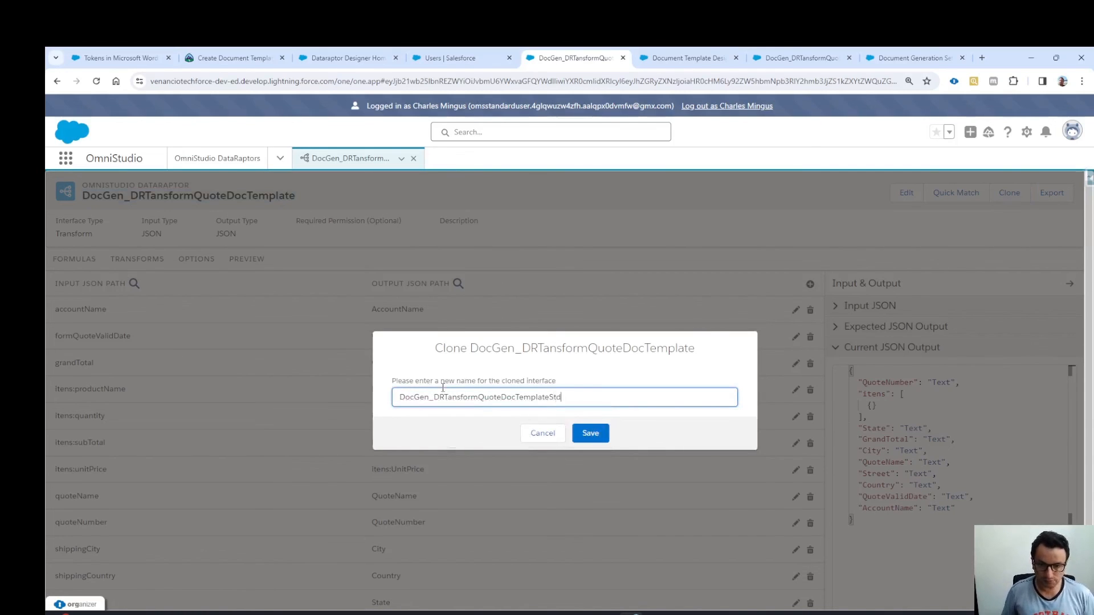
key(ctrl+a)
key(ctrl+c)
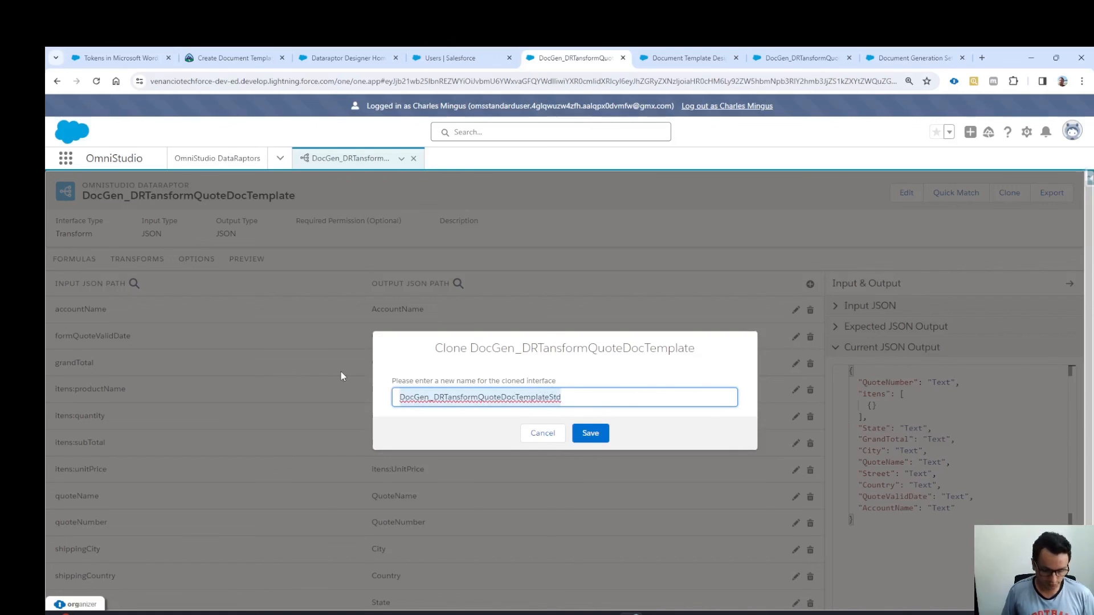
click(593, 434)
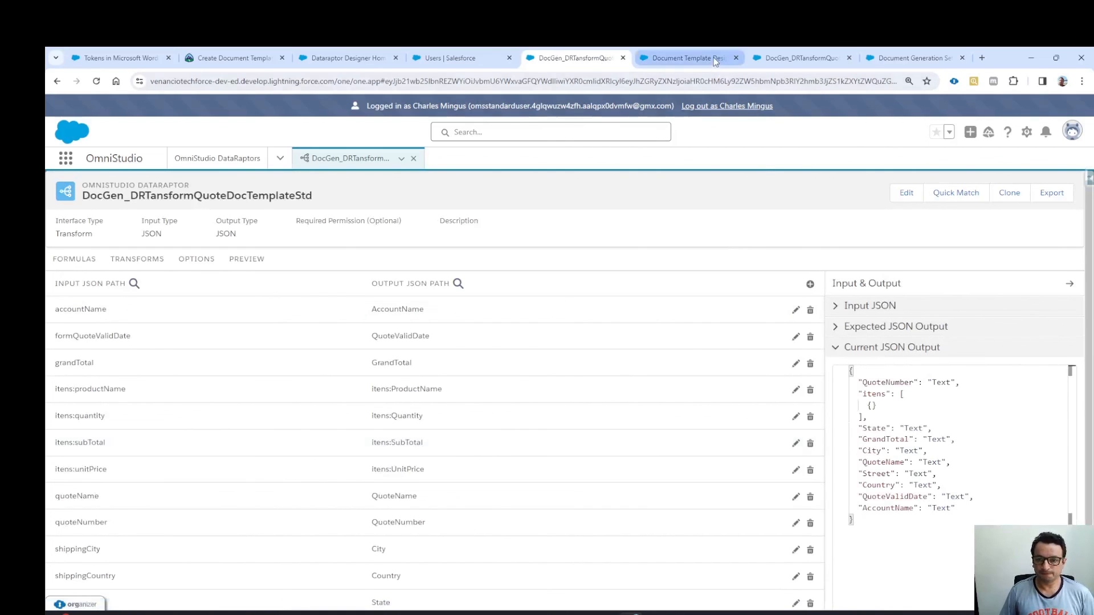
Step: Set the new document template's Mapping DataRaptor bundle name to DocGen_DRTansformQuoteDocTemplateStd
click(713, 57)
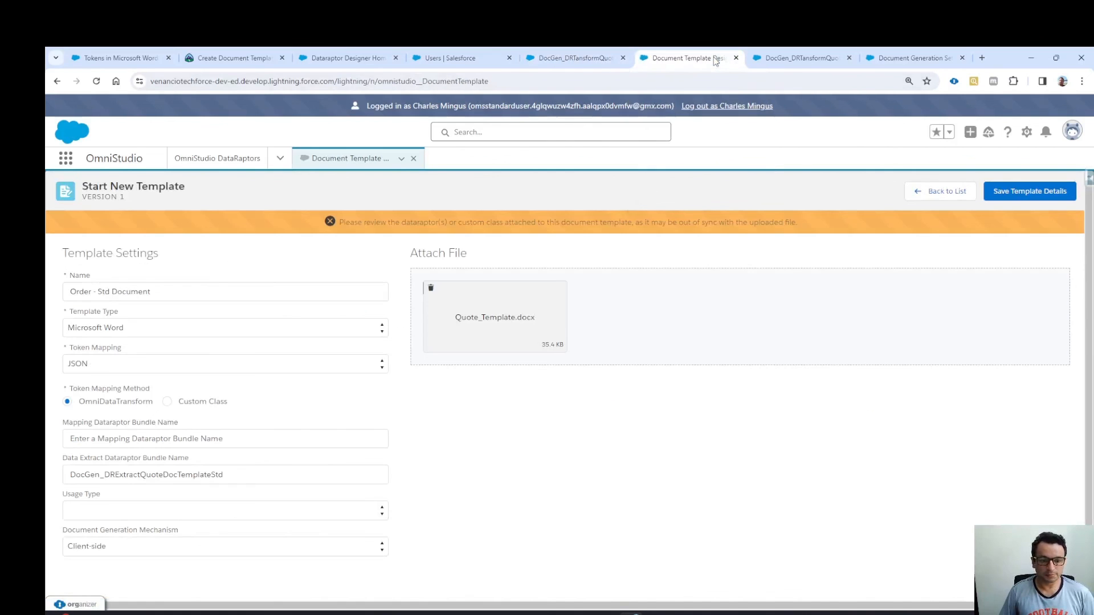
click(87, 512)
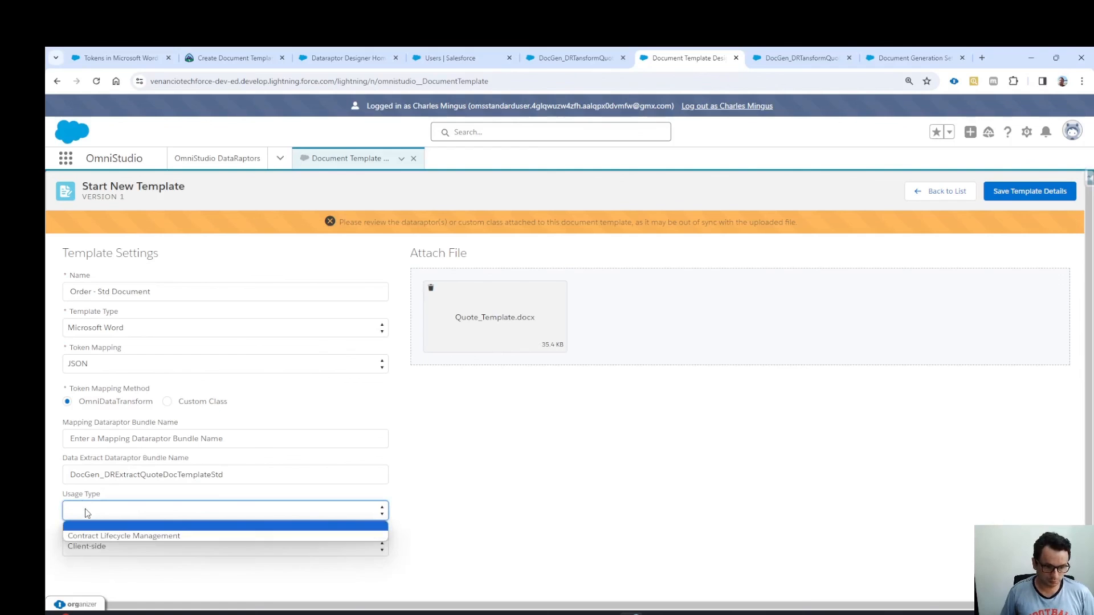
click(138, 440)
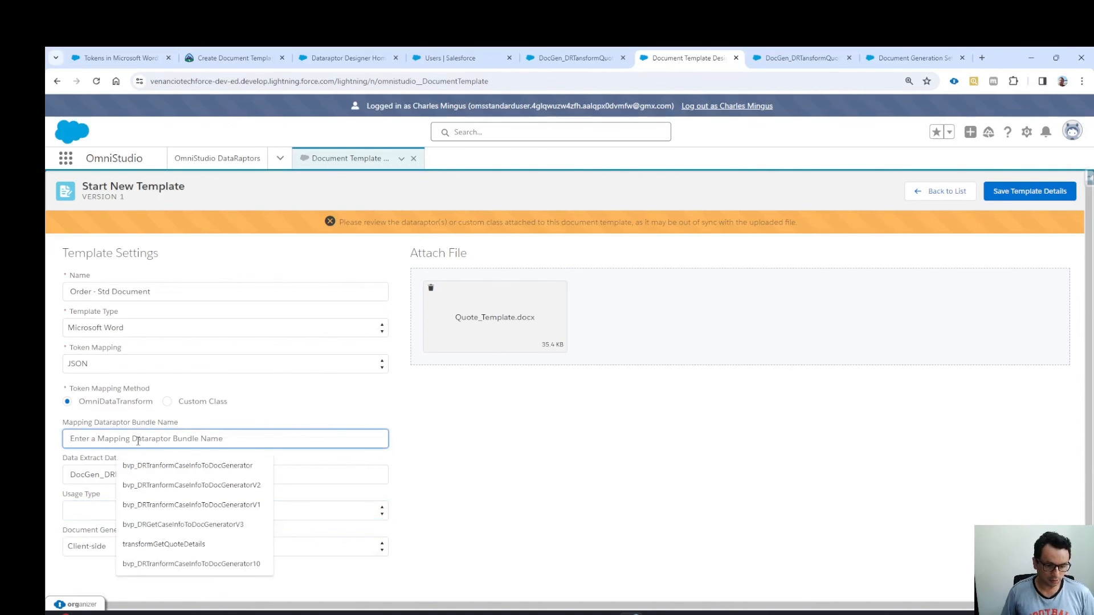
key(ctrl+v)
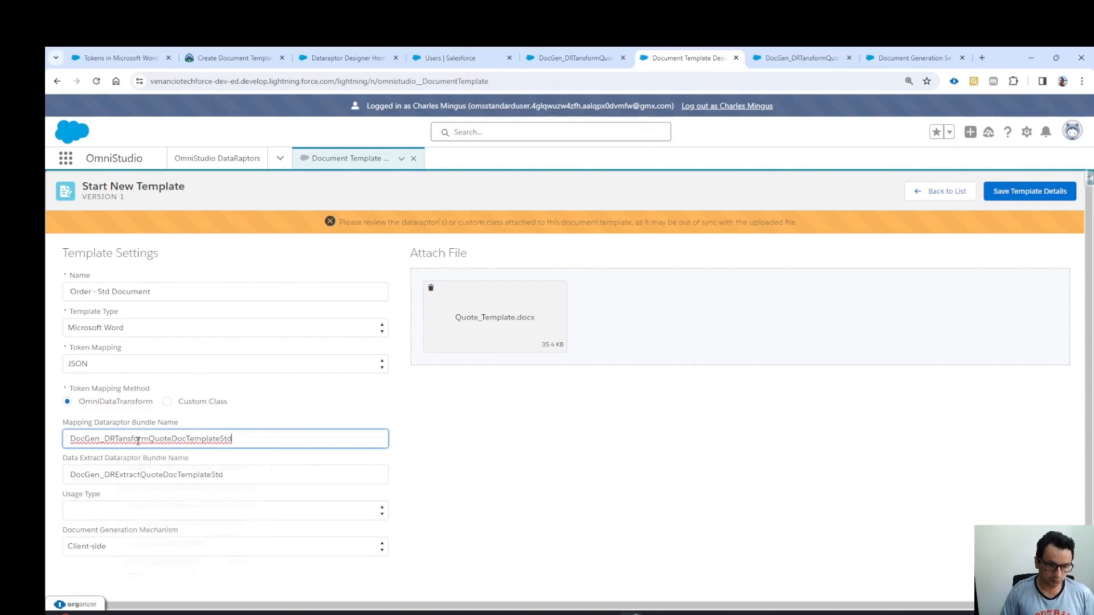
click(324, 418)
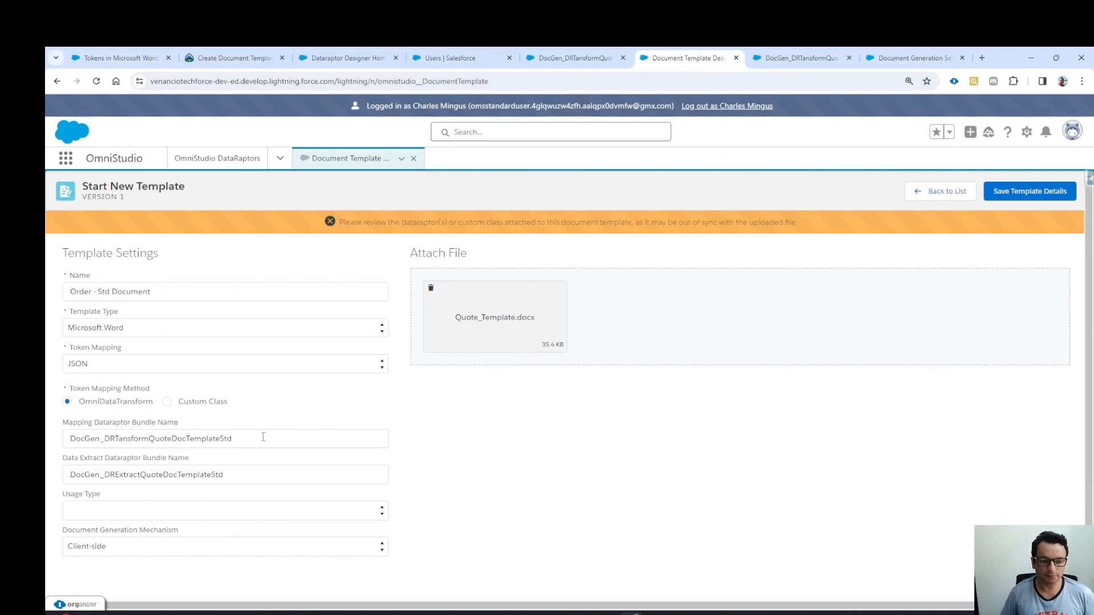
Step: Save the "Order - Std Document" template details and activate Version 1 of the template
click(1043, 195)
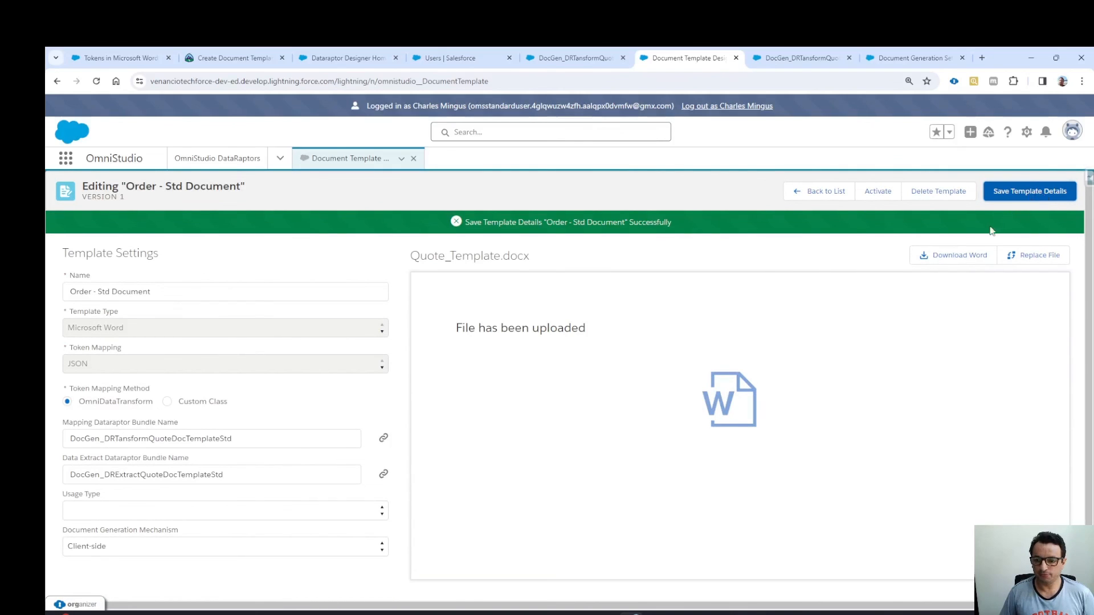
click(878, 192)
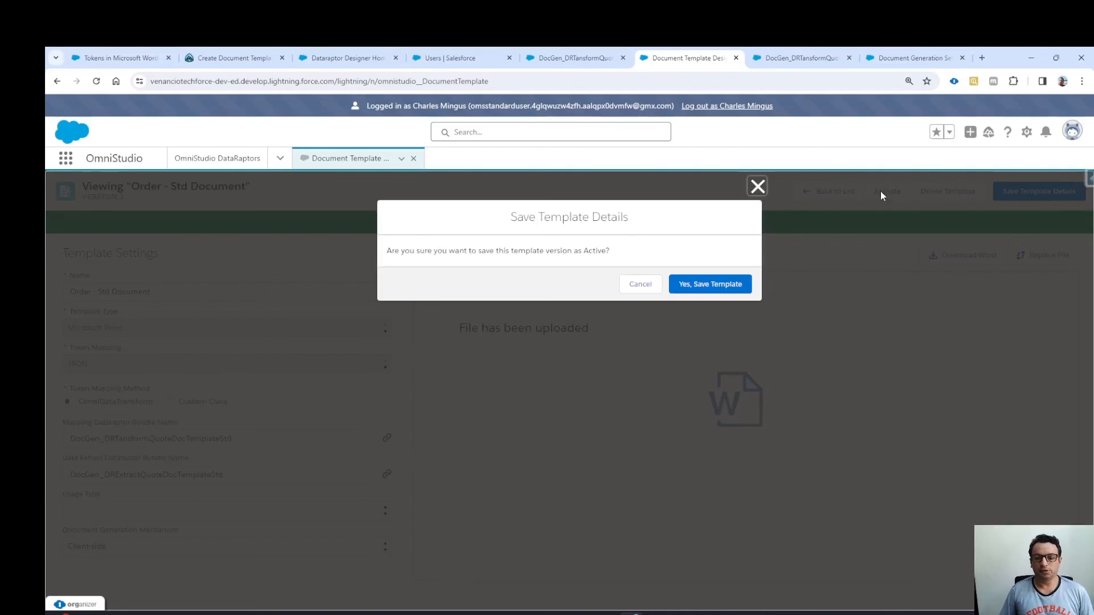
click(715, 285)
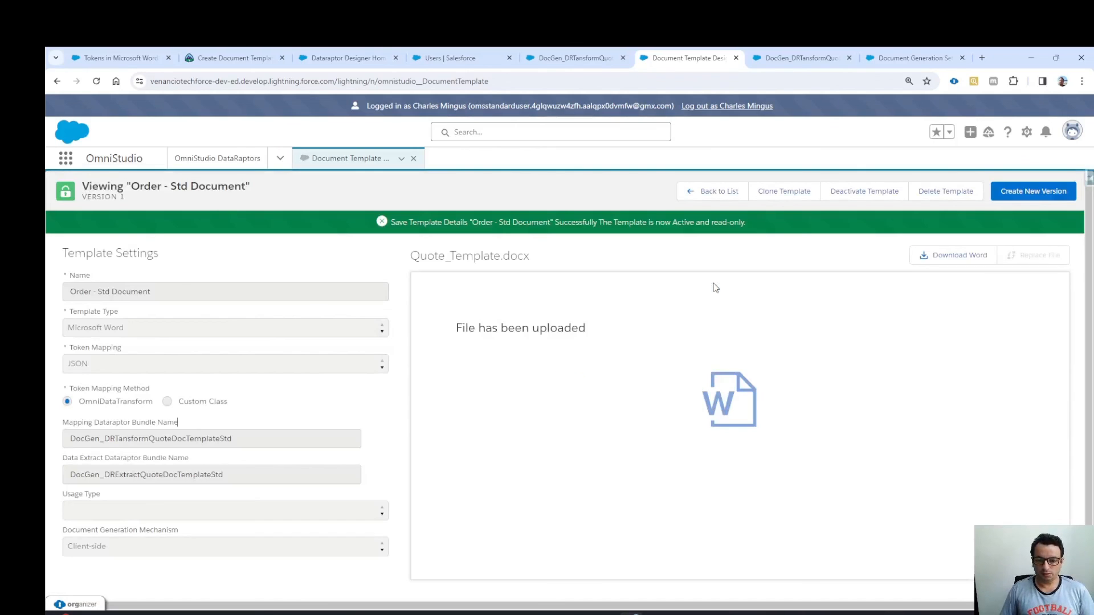
scroll(480, 386, down, 1)
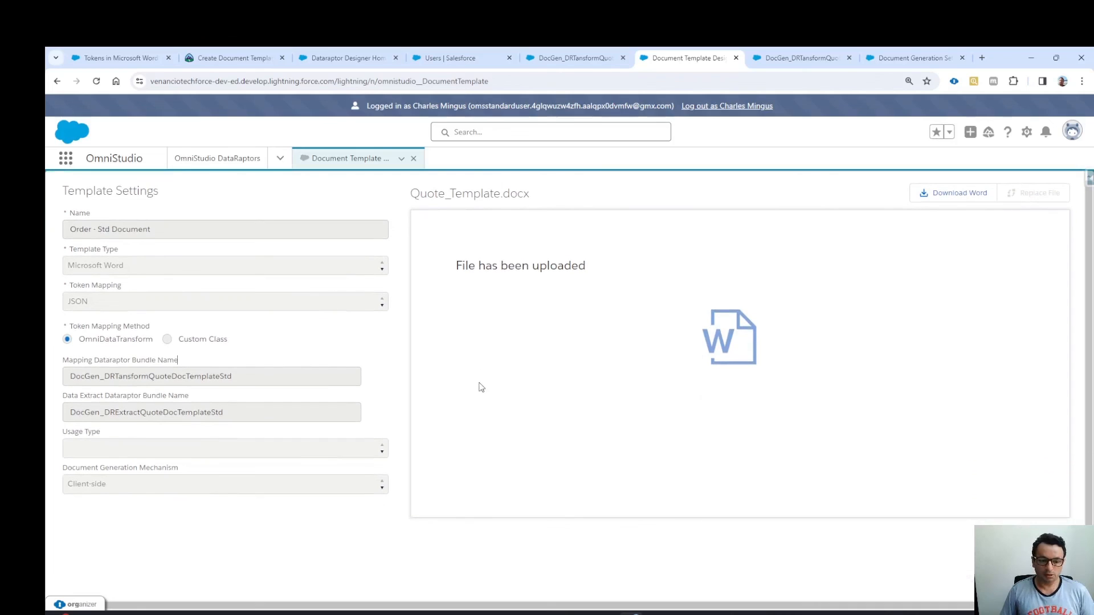
scroll(789, 310, up, 1)
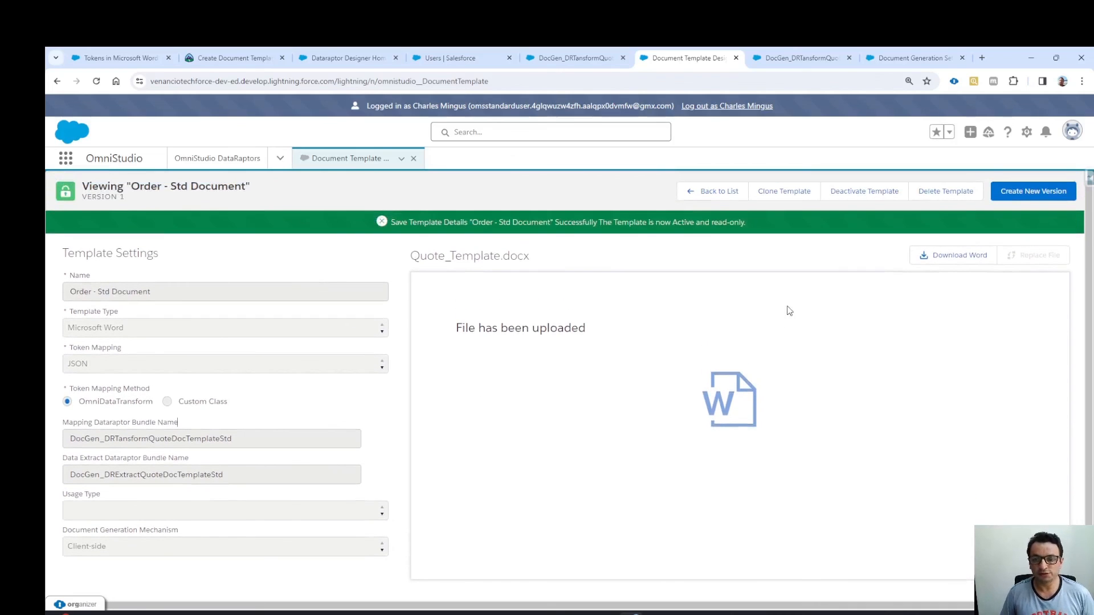